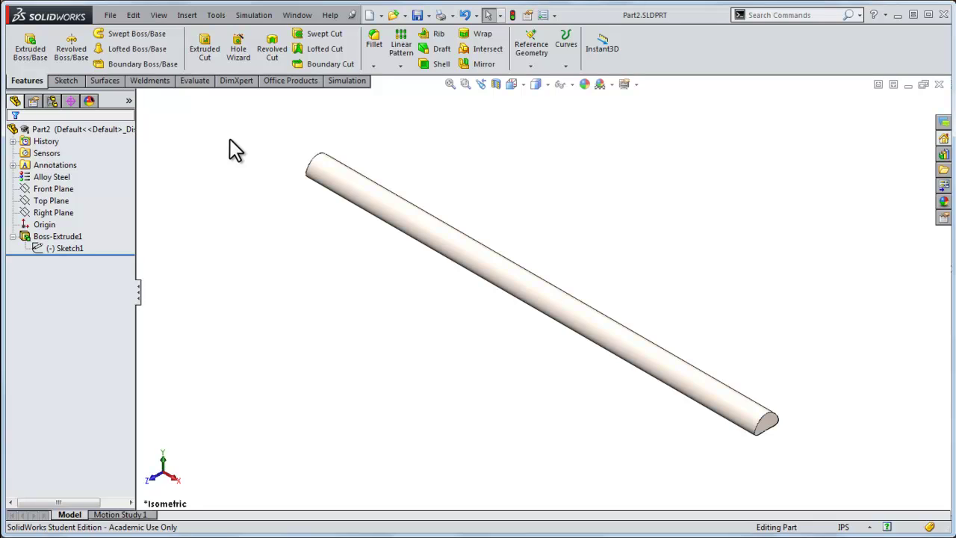
- Inspect the rod from the front, right and isometric views, previewing the Right Plane
{"action": "key", "text": "ctrl+1"}
{"action": "key", "text": "ctrl+4"}
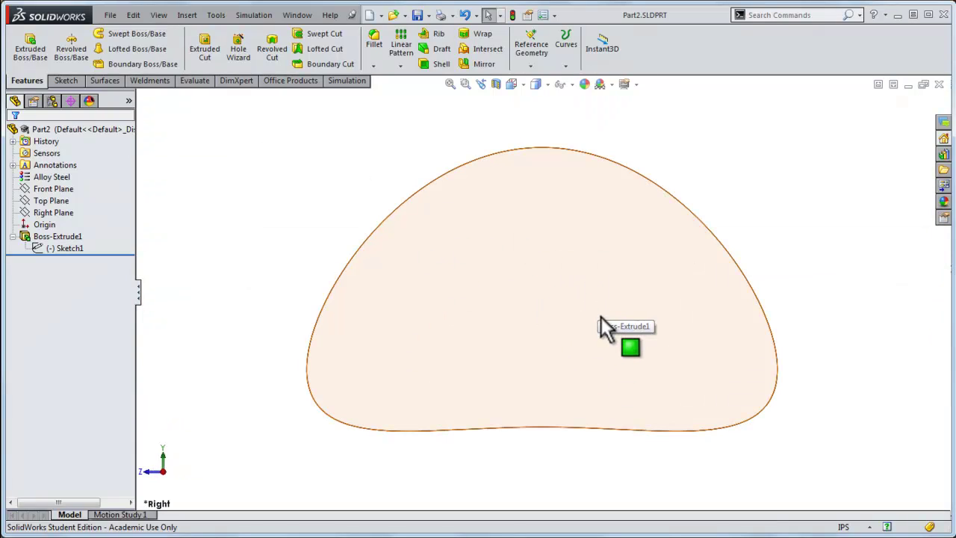
{"action": "key", "text": "ctrl+7"}
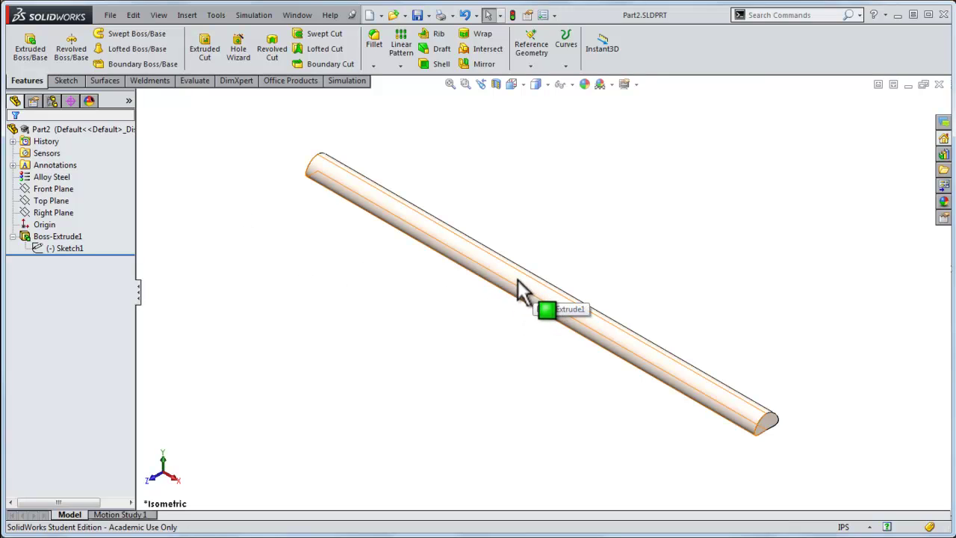
{"action": "left_click", "coordinate": [47, 214]}
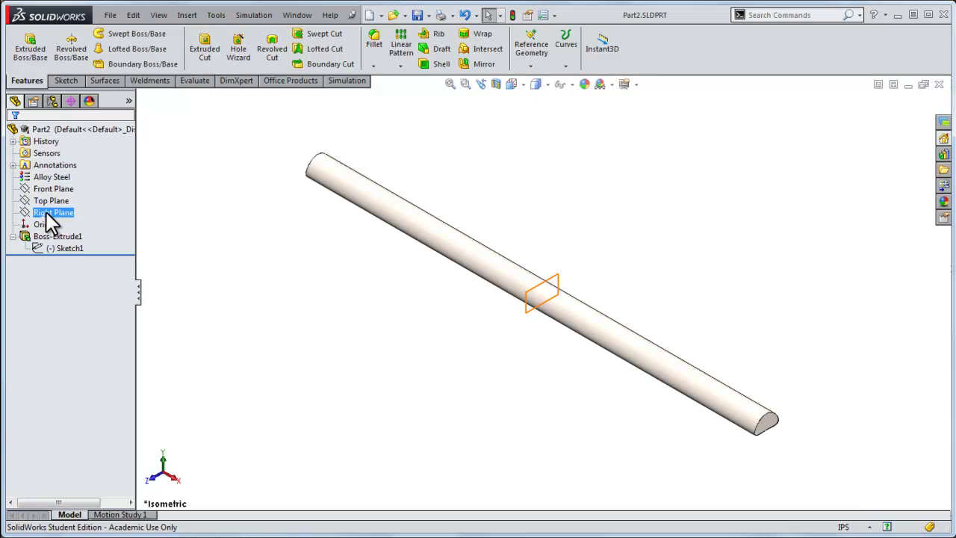
{"action": "left_click", "coordinate": [101, 237]}
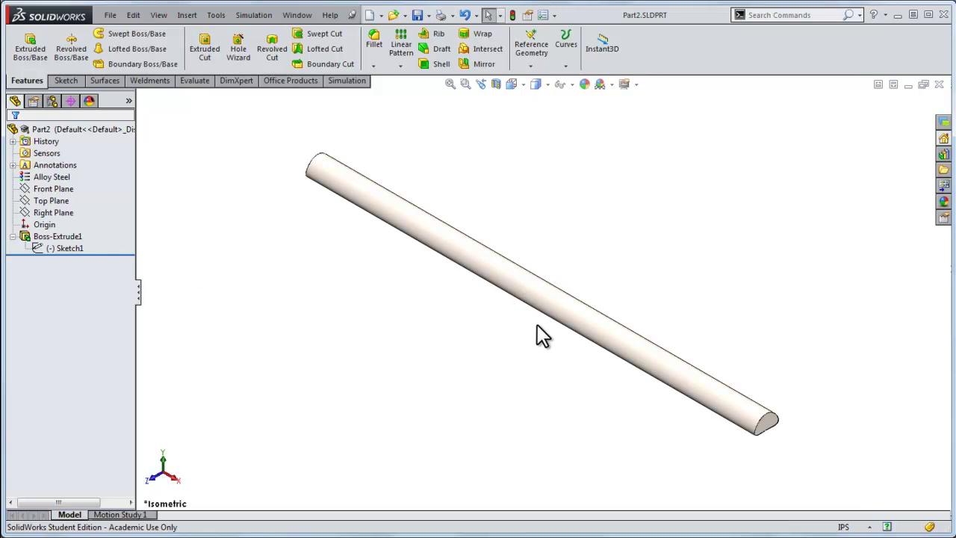
{"action": "middle_click_drag", "start_coordinate": [533, 331], "coordinate": [552, 309]}
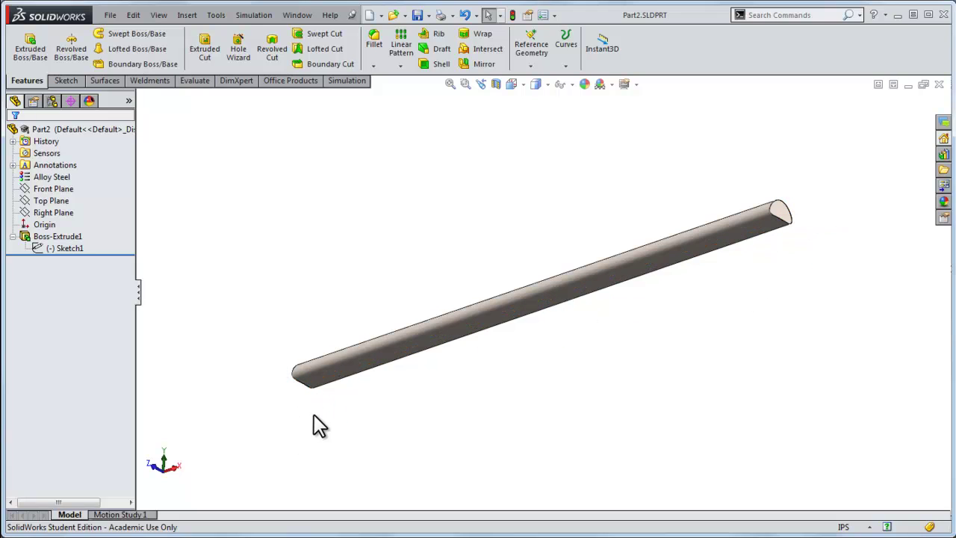
{"action": "key", "text": "ctrl+7"}
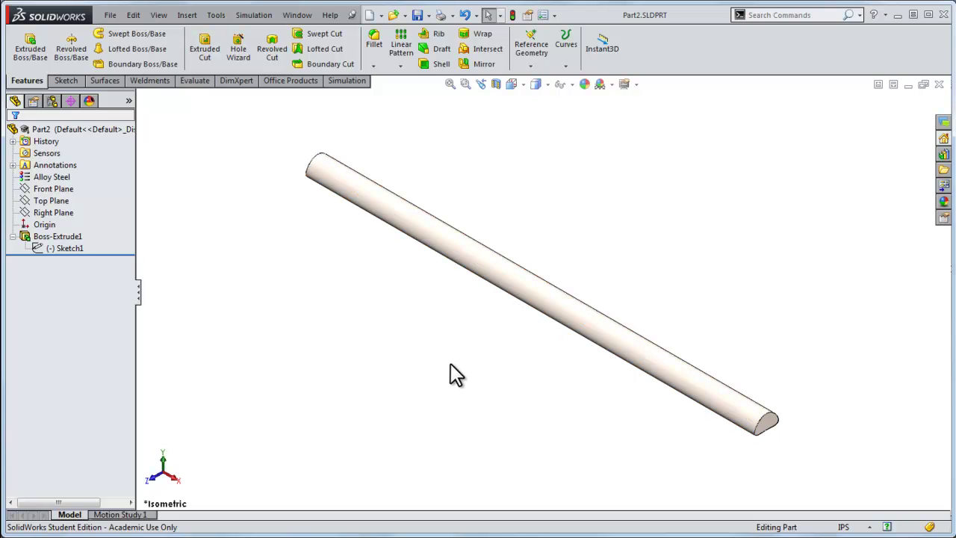
- Show Sketch1 on the rod and orbit to look at it
{"action": "right_click", "coordinate": [70, 248]}
{"action": "left_click", "coordinate": [79, 226]}
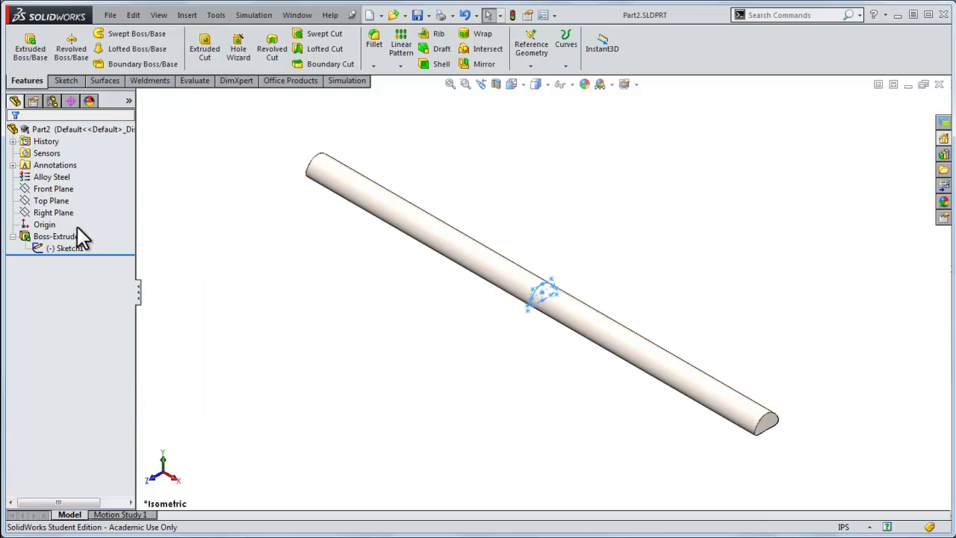
{"action": "middle_click_drag", "start_coordinate": [481, 375], "coordinate": [485, 220]}
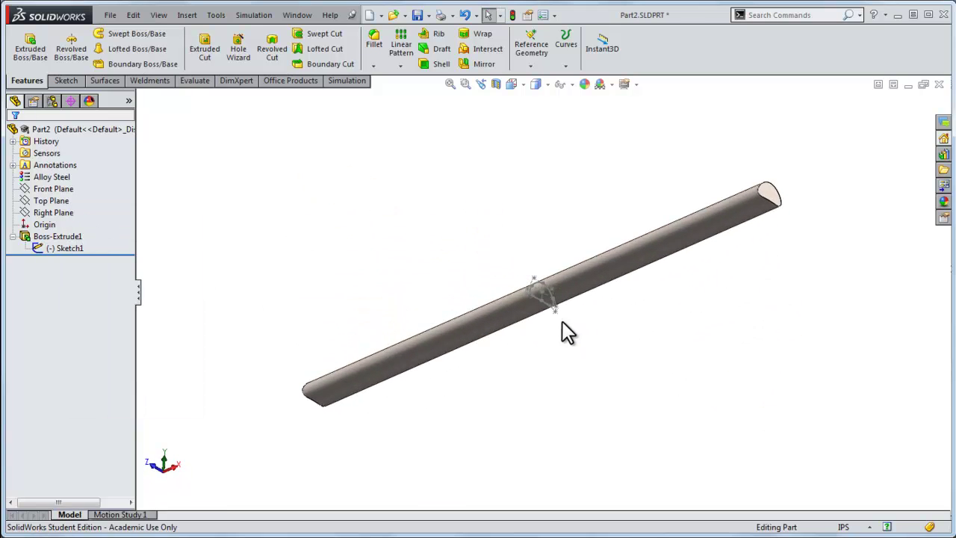
{"action": "scroll", "coordinate": [553, 299], "scroll_direction": "down", "scroll_amount": 5}
{"action": "scroll", "coordinate": [493, 206], "scroll_direction": "down", "scroll_amount": 3}
{"action": "scroll", "coordinate": [545, 210], "scroll_direction": "up", "scroll_amount": 2}
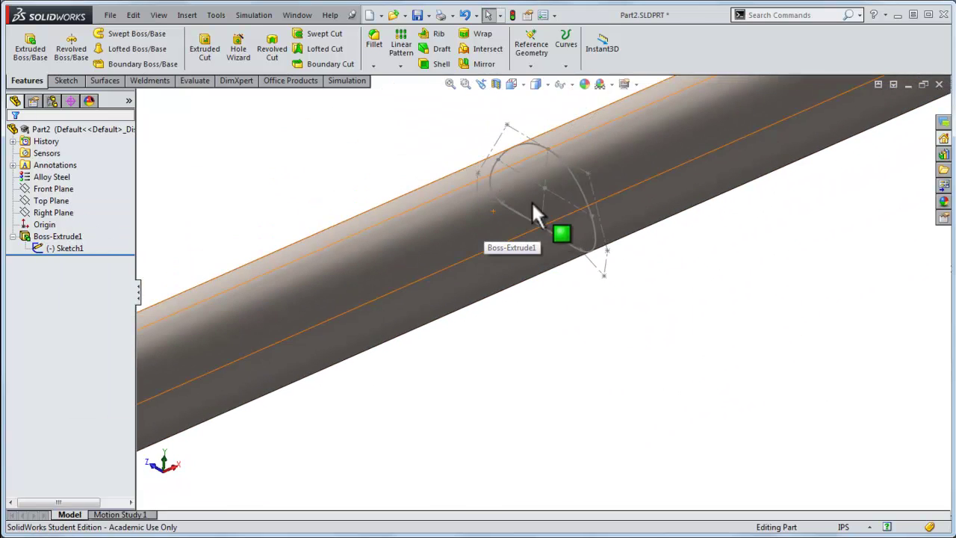
- Create reference point Point4 on the sketch's mid-span point
{"action": "left_click", "coordinate": [528, 54]}
{"action": "left_click", "coordinate": [532, 118]}
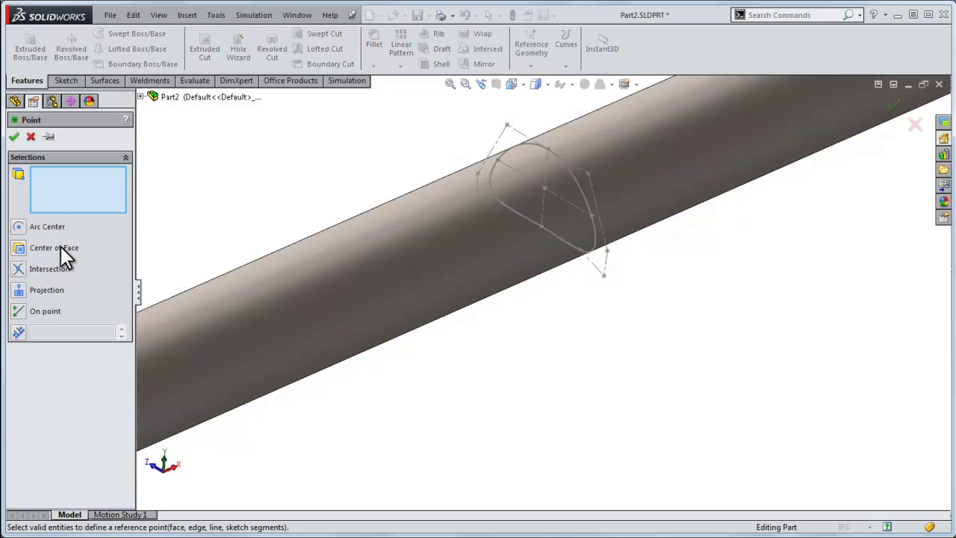
{"action": "left_click", "coordinate": [542, 226]}
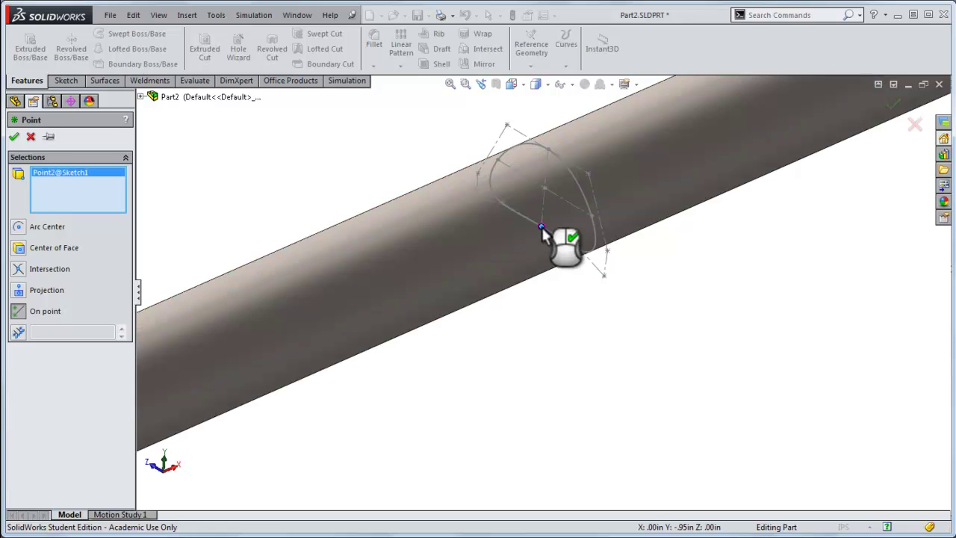
{"action": "left_click", "coordinate": [14, 136]}
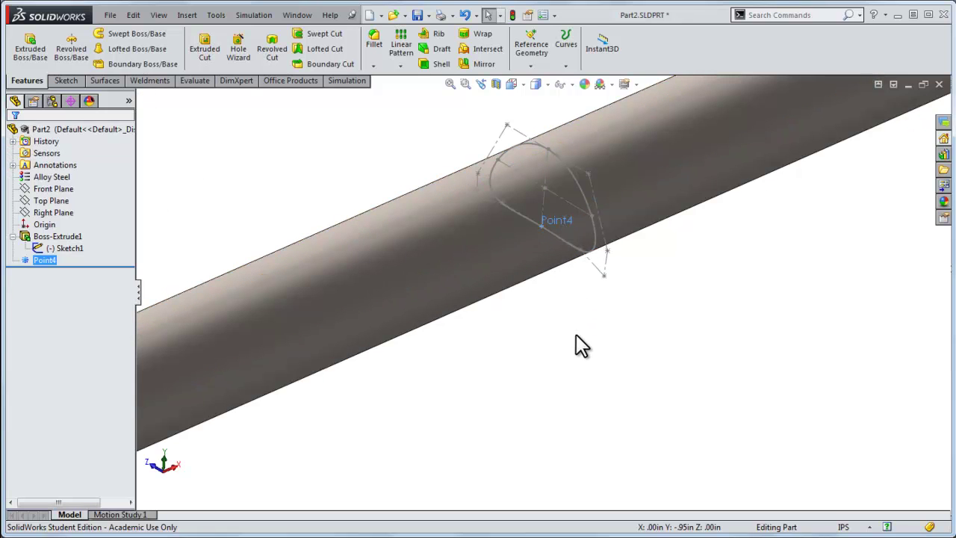
{"action": "key", "text": "ctrl+1"}
{"action": "key", "text": "ctrl+7"}
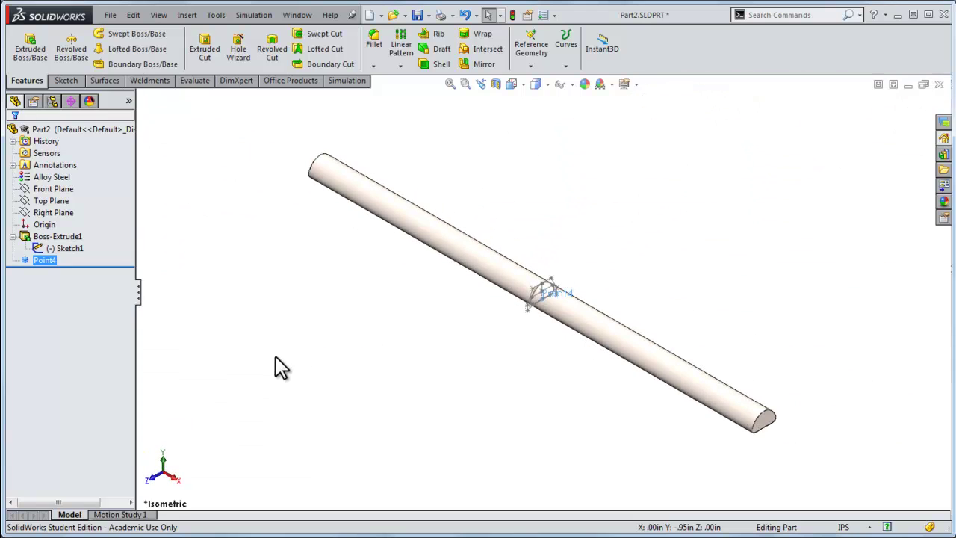
- Create static study Static 1 and start a force load applied at Point4
{"action": "right_click_drag", "start_coordinate": [276, 357], "coordinate": [211, 344]}
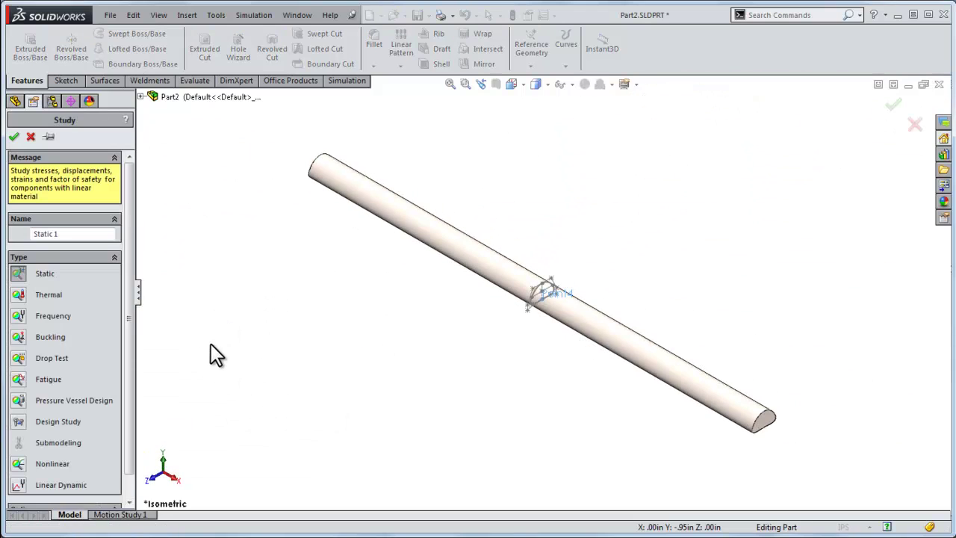
{"action": "left_click", "coordinate": [14, 136]}
{"action": "left_click", "coordinate": [45, 275]}
{"action": "right_click", "coordinate": [48, 286]}
{"action": "left_click", "coordinate": [62, 317]}
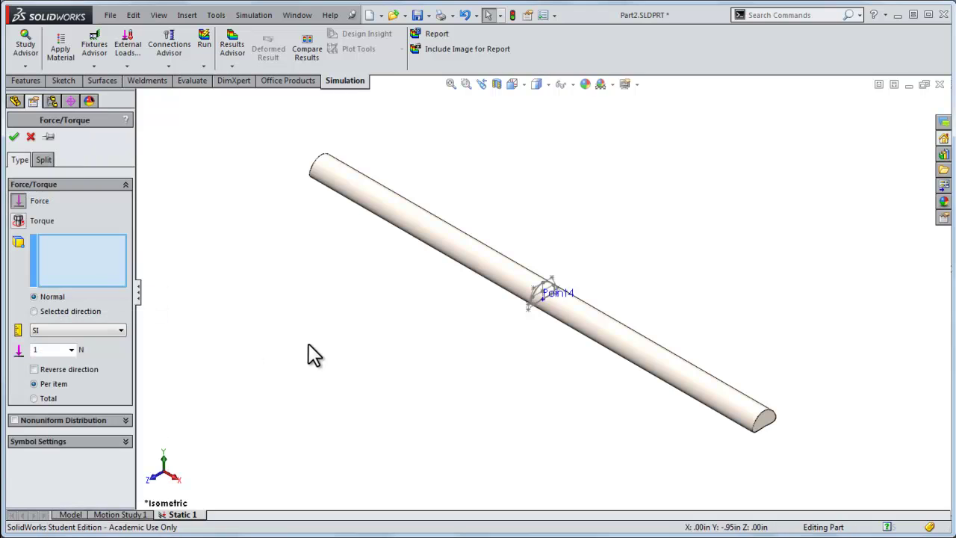
{"action": "left_click", "coordinate": [562, 300]}
{"action": "left_click", "coordinate": [565, 296]}
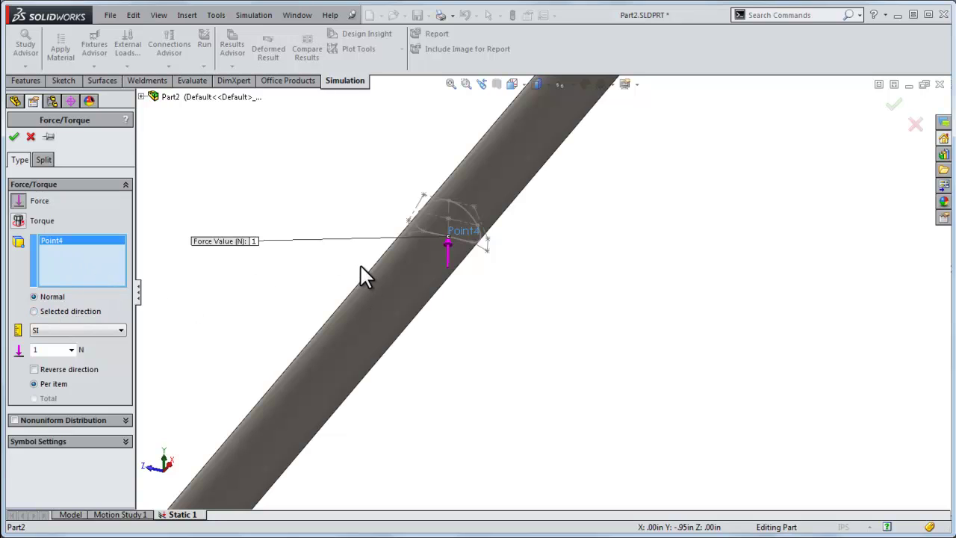
{"action": "left_click", "coordinate": [14, 136]}
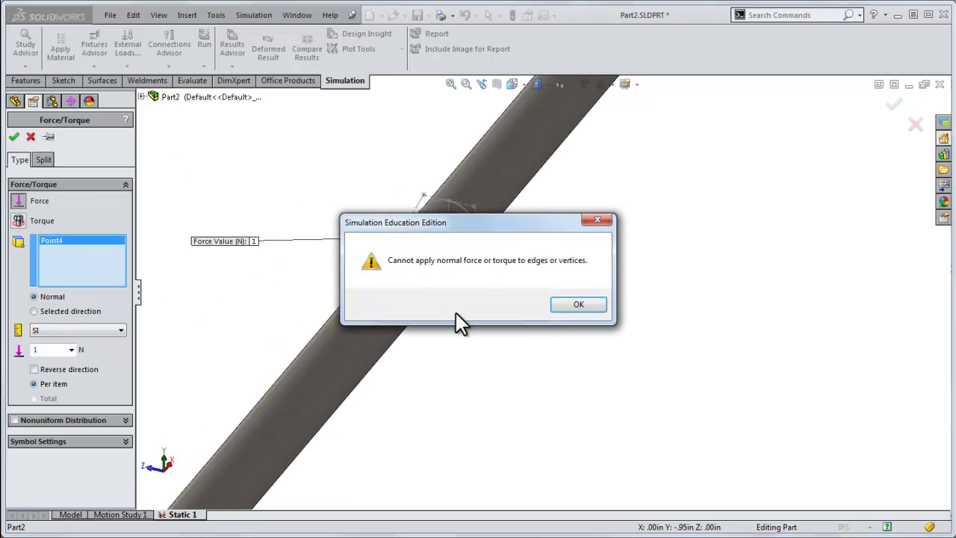
{"action": "left_click", "coordinate": [566, 307]}
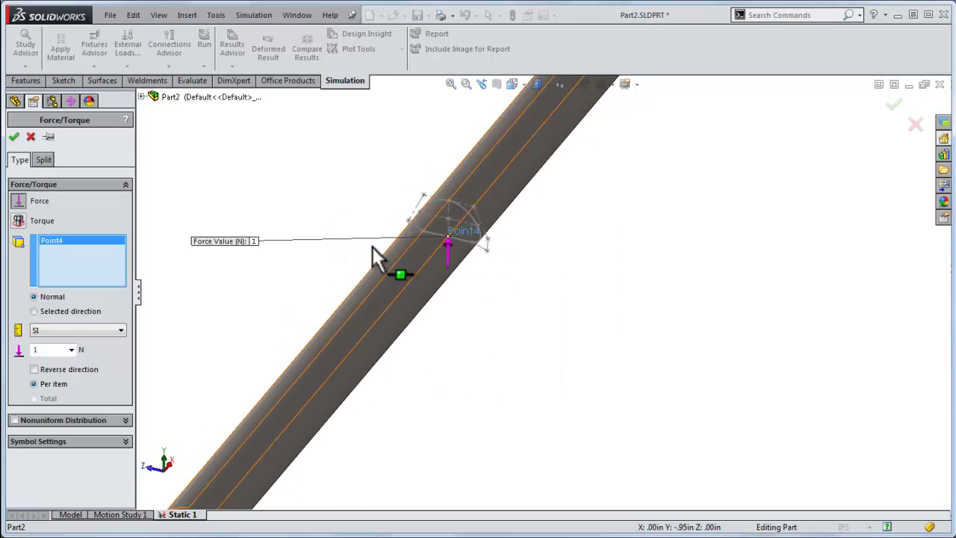
- Direct the force normal to the Top Plane at 100 lbf in English (IPS) units
{"action": "left_click", "coordinate": [80, 312]}
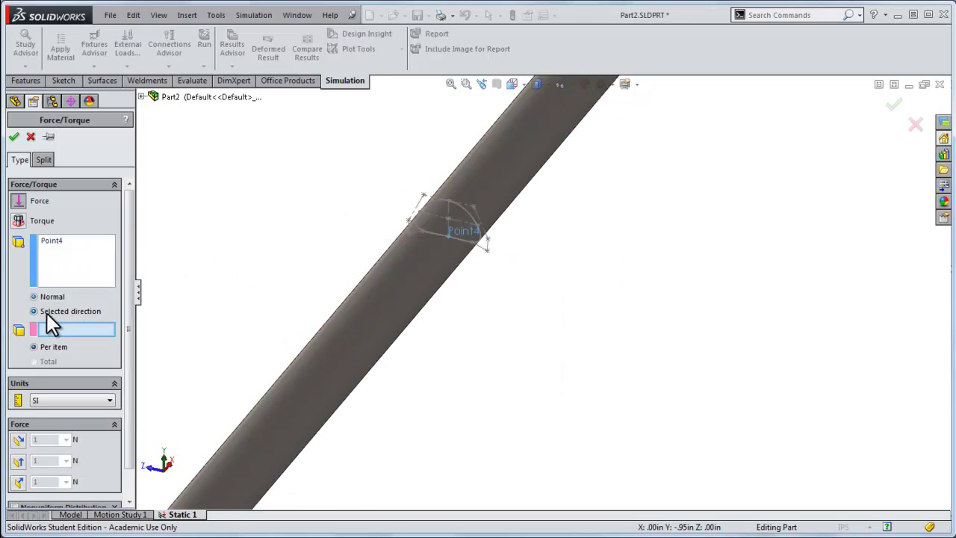
{"action": "left_click", "coordinate": [143, 97]}
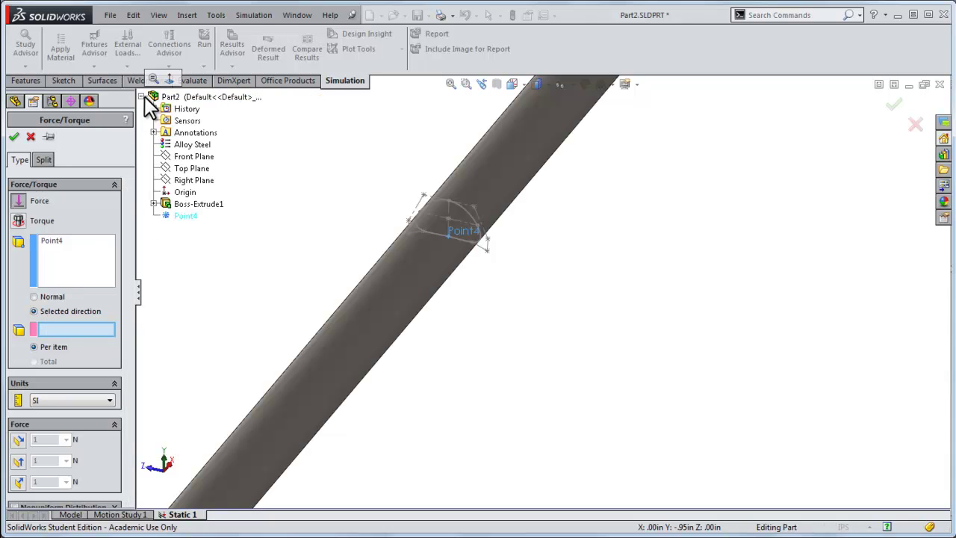
{"action": "left_click", "coordinate": [185, 169]}
{"action": "middle_click_drag", "start_coordinate": [214, 190], "coordinate": [355, 205]}
{"action": "scroll", "coordinate": [132, 421], "scroll_direction": "down", "scroll_amount": 2}
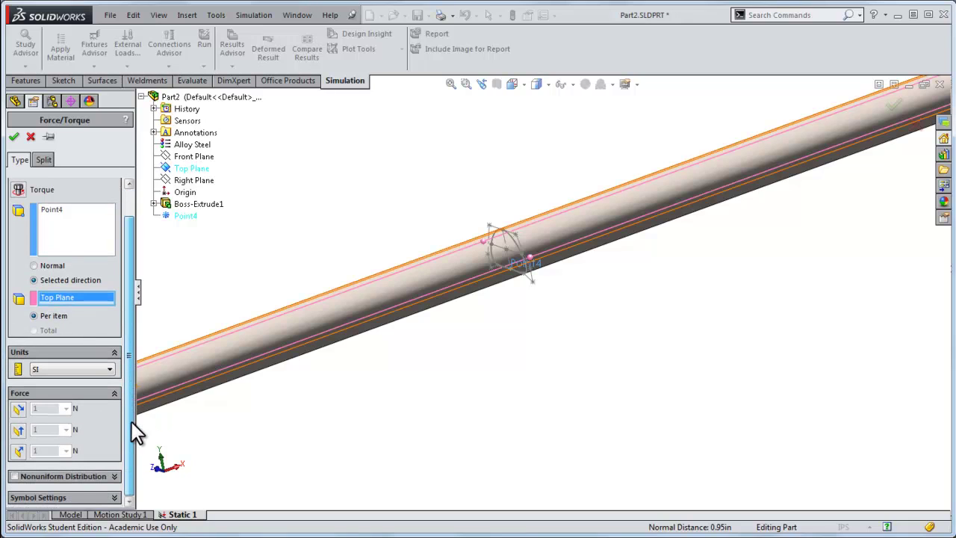
{"action": "left_click", "coordinate": [72, 369]}
{"action": "left_click", "coordinate": [64, 385]}
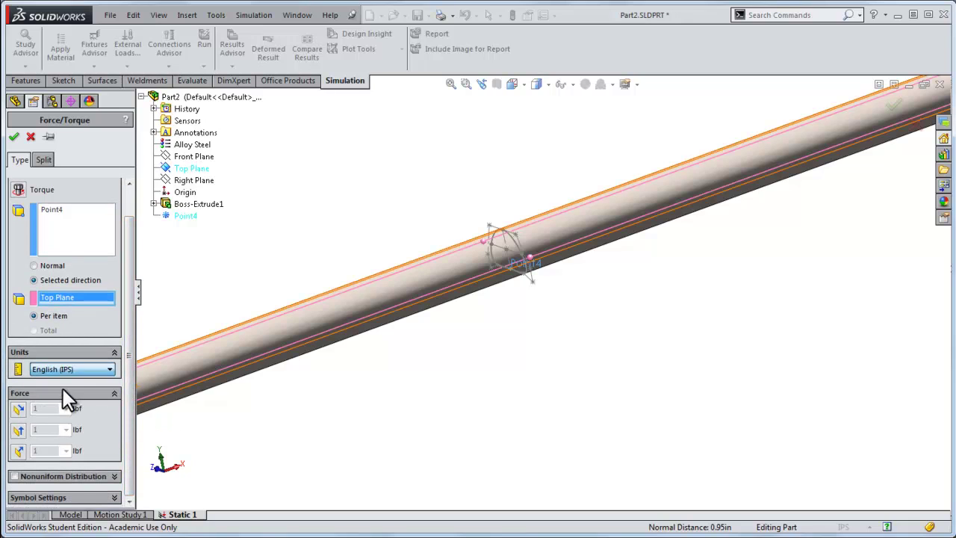
{"action": "left_click", "coordinate": [17, 452]}
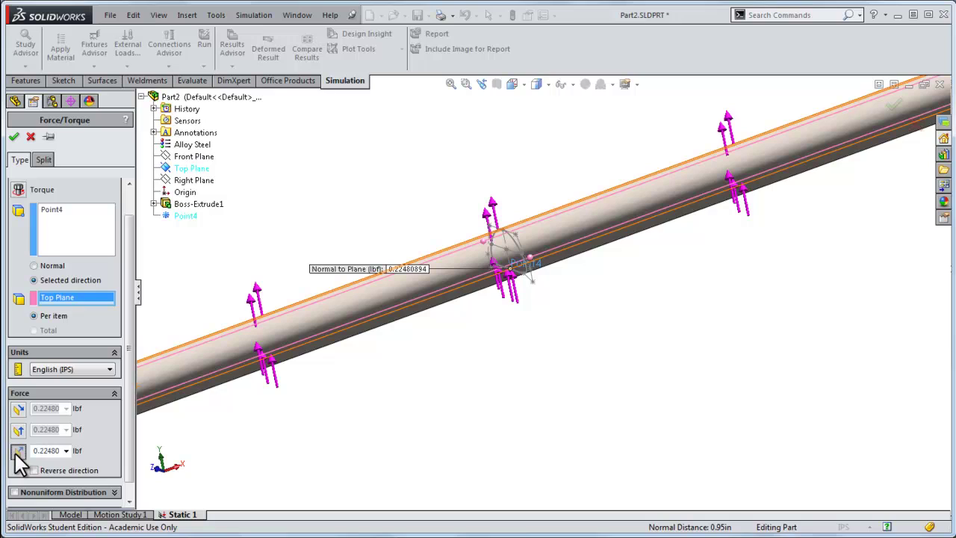
{"action": "double_click", "coordinate": [48, 451]}
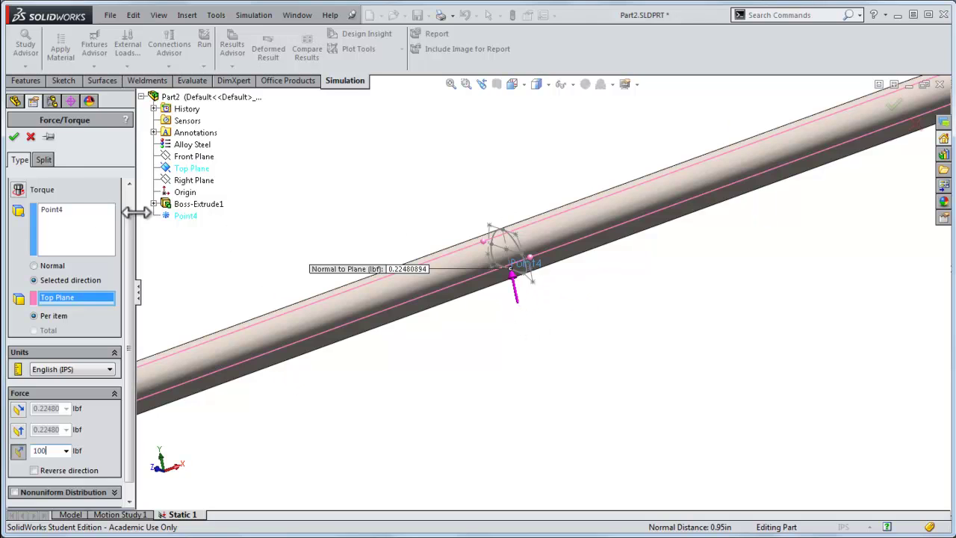
{"action": "type", "text": "100"}
{"action": "left_click", "coordinate": [14, 136]}
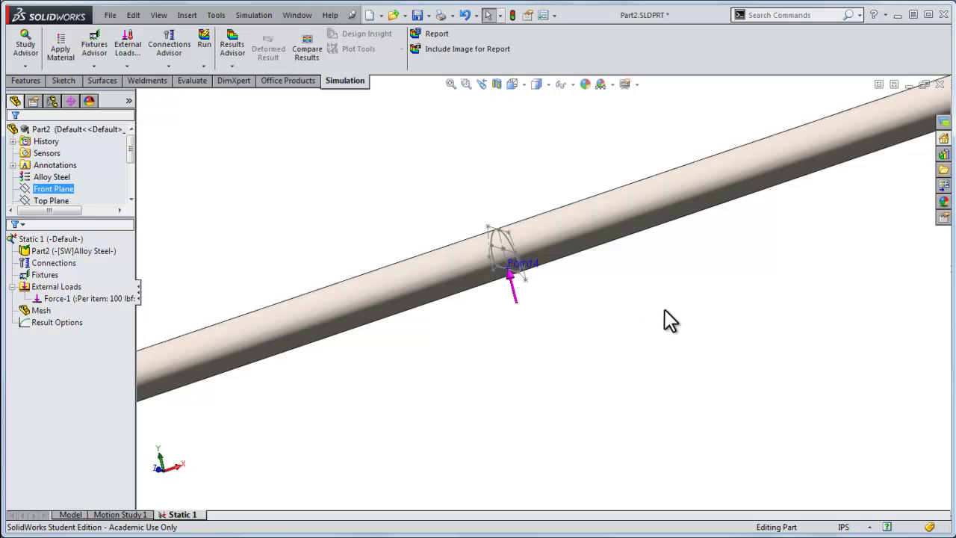
{"action": "key", "text": "ctrl+7"}
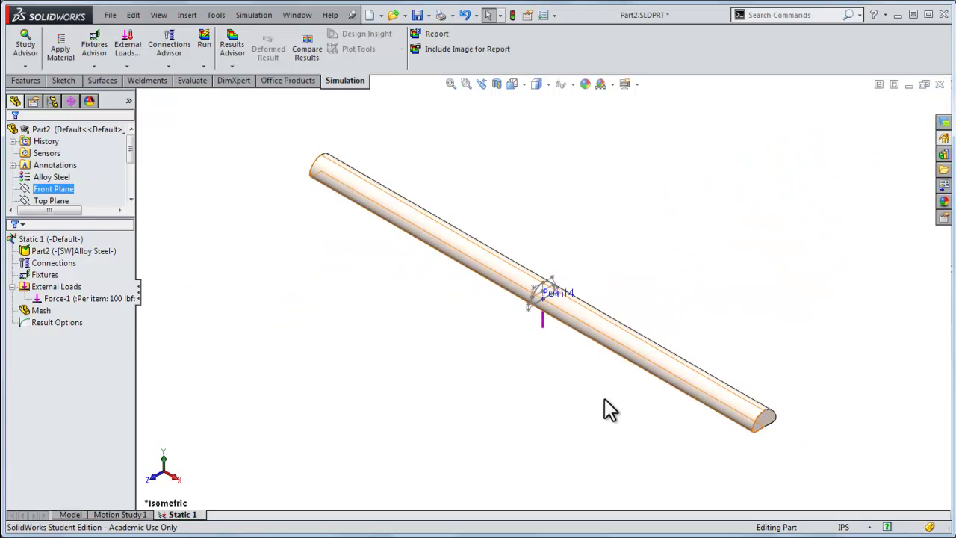
- Start a second force on the rod's end face at 100 lbf in English (IPS) units
{"action": "right_click", "coordinate": [68, 288]}
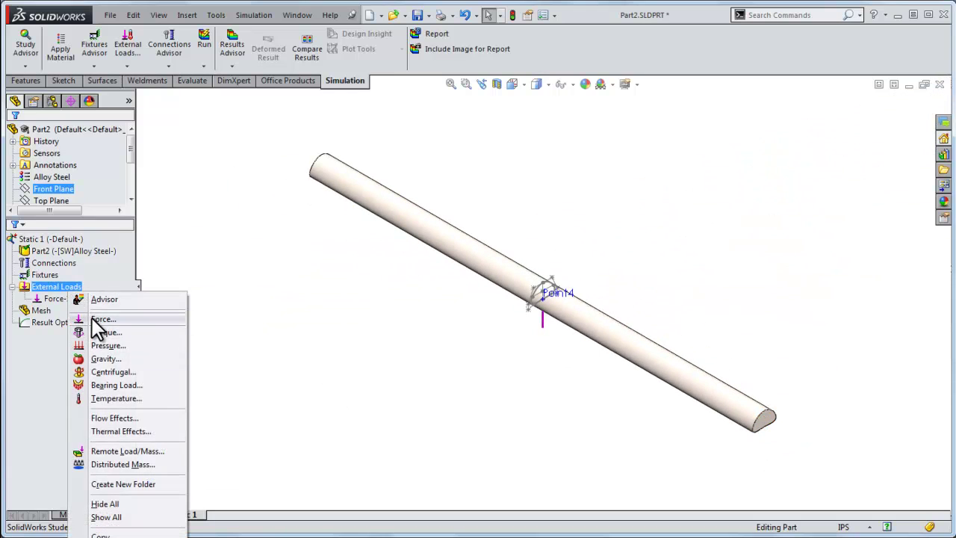
{"action": "left_click", "coordinate": [92, 317]}
{"action": "middle_click_drag", "start_coordinate": [246, 299], "coordinate": [391, 320]}
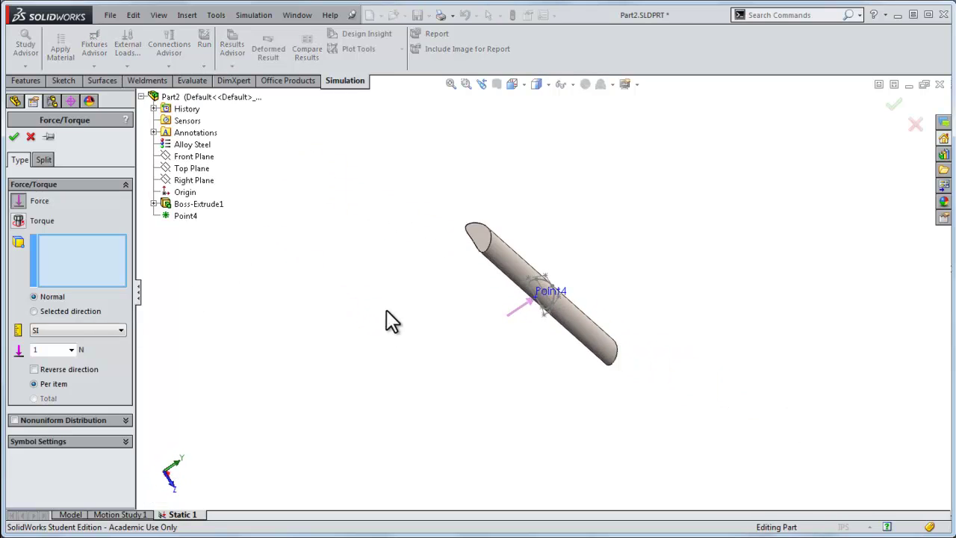
{"action": "left_click", "coordinate": [484, 243]}
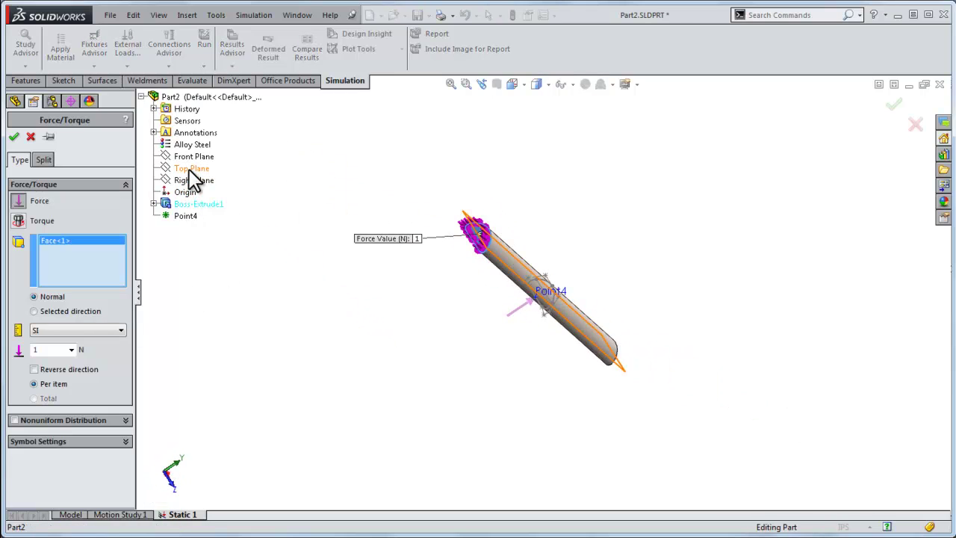
{"action": "left_click", "coordinate": [58, 311]}
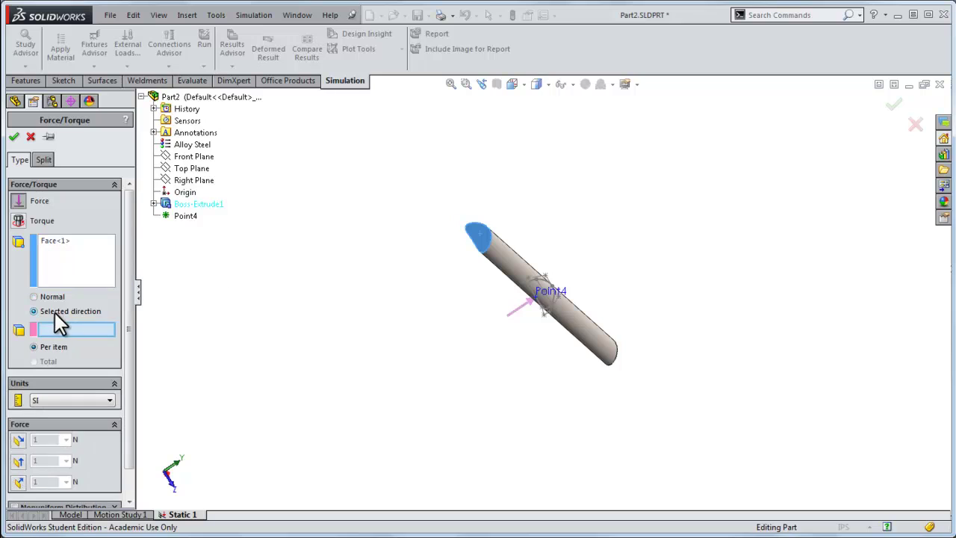
{"action": "left_click", "coordinate": [46, 402]}
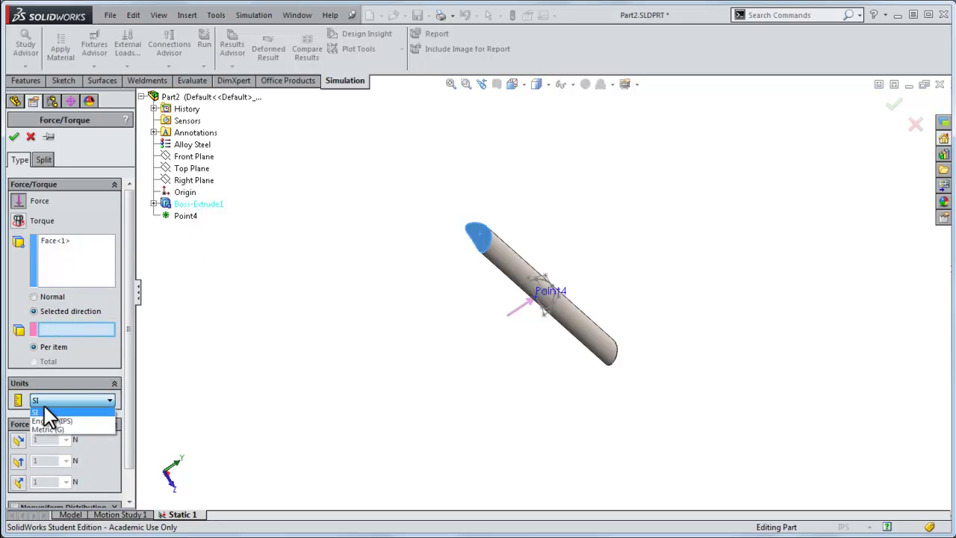
{"action": "left_click", "coordinate": [52, 421]}
{"action": "left_click", "coordinate": [19, 481]}
{"action": "double_click", "coordinate": [47, 481]}
{"action": "type", "text": "100"}
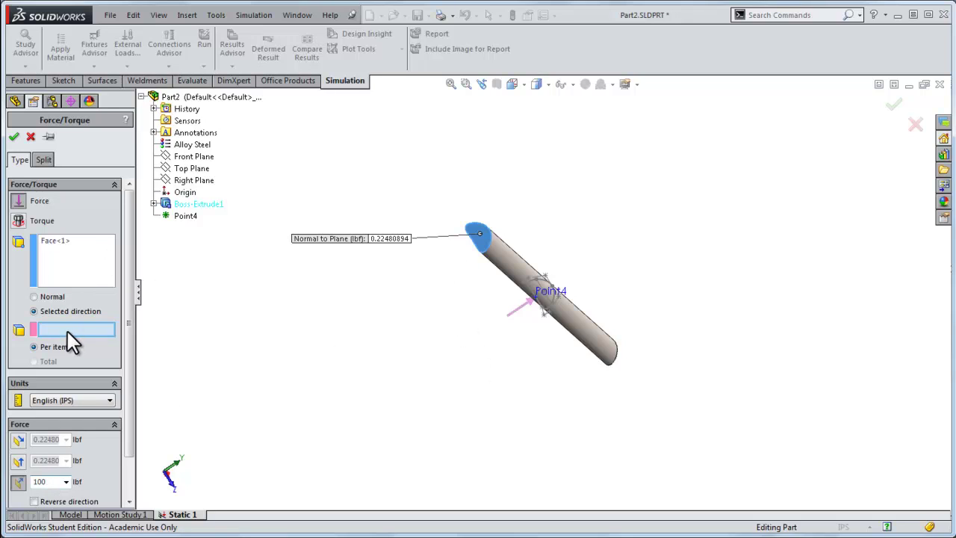
- Set Top Plane as direction, add the other end face, apply as Total, and reverse it
{"action": "left_click", "coordinate": [84, 266]}
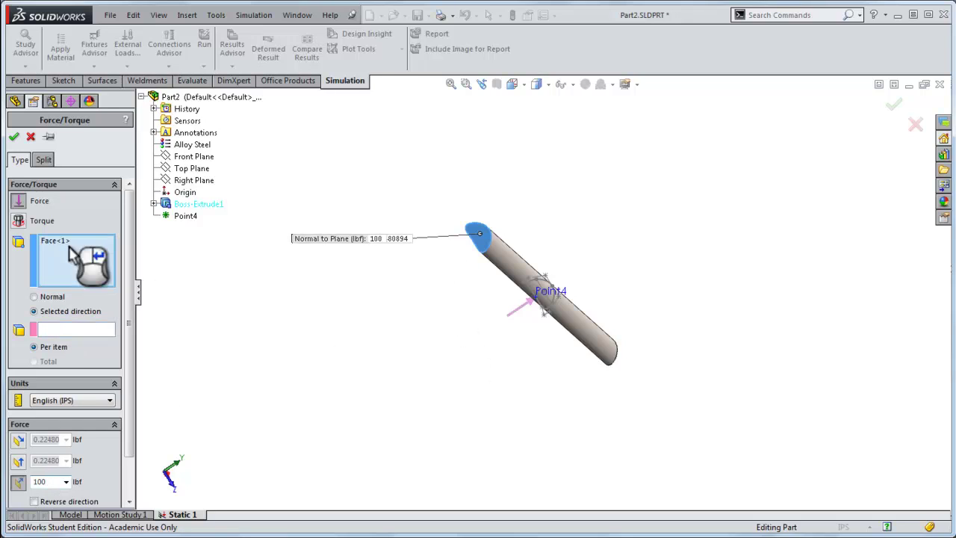
{"action": "left_click", "coordinate": [91, 334]}
{"action": "left_click", "coordinate": [183, 169]}
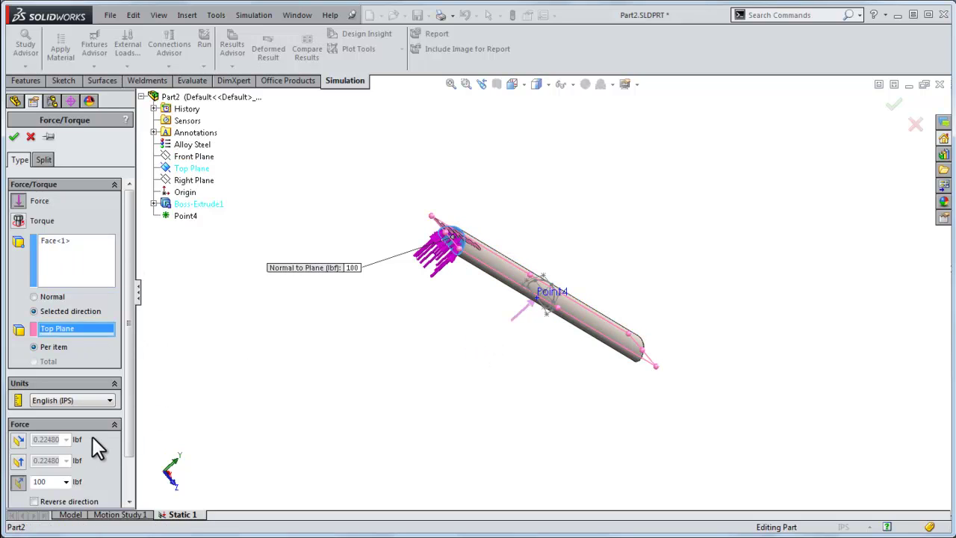
{"action": "left_click", "coordinate": [96, 263]}
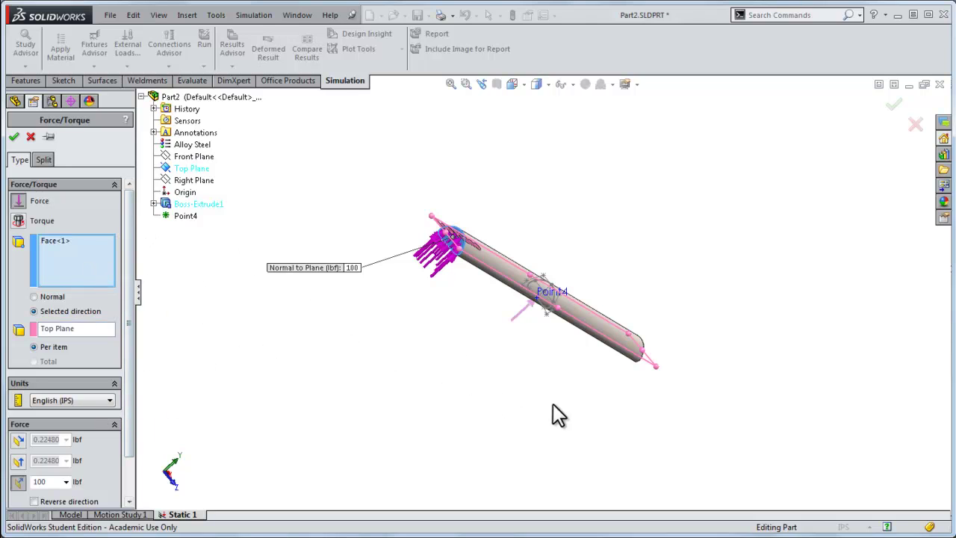
{"action": "middle_click_drag", "start_coordinate": [572, 412], "coordinate": [357, 234]}
{"action": "scroll", "coordinate": [640, 411], "scroll_direction": "down", "scroll_amount": 5}
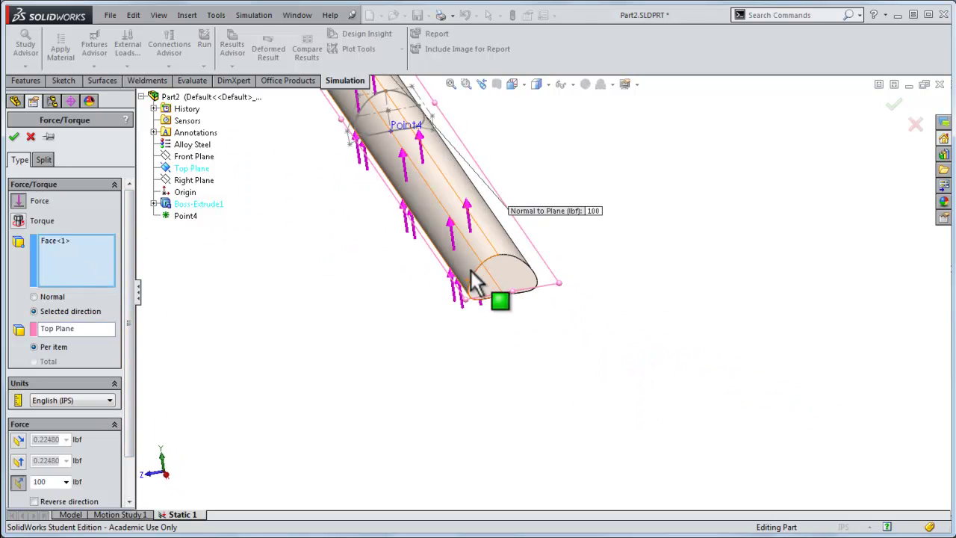
{"action": "left_click", "coordinate": [510, 279]}
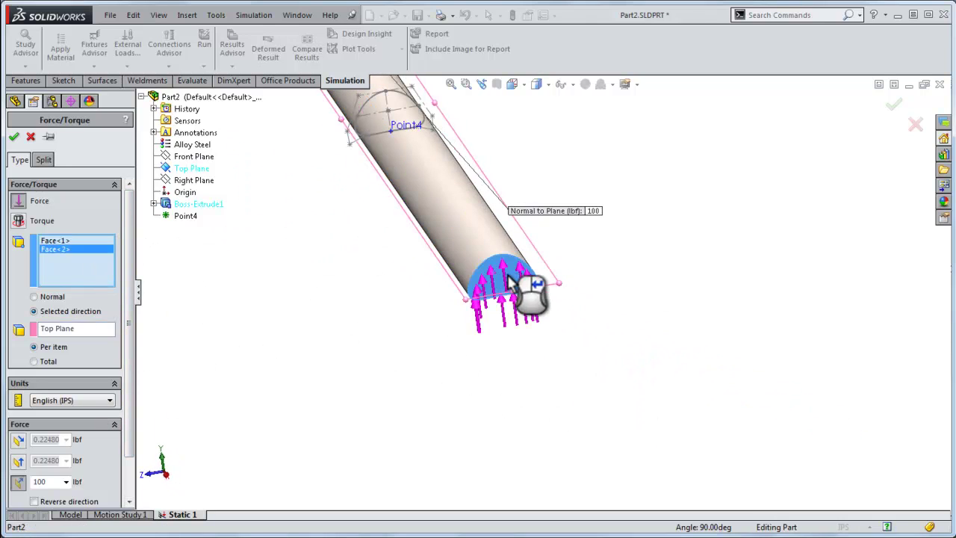
{"action": "left_click", "coordinate": [34, 362]}
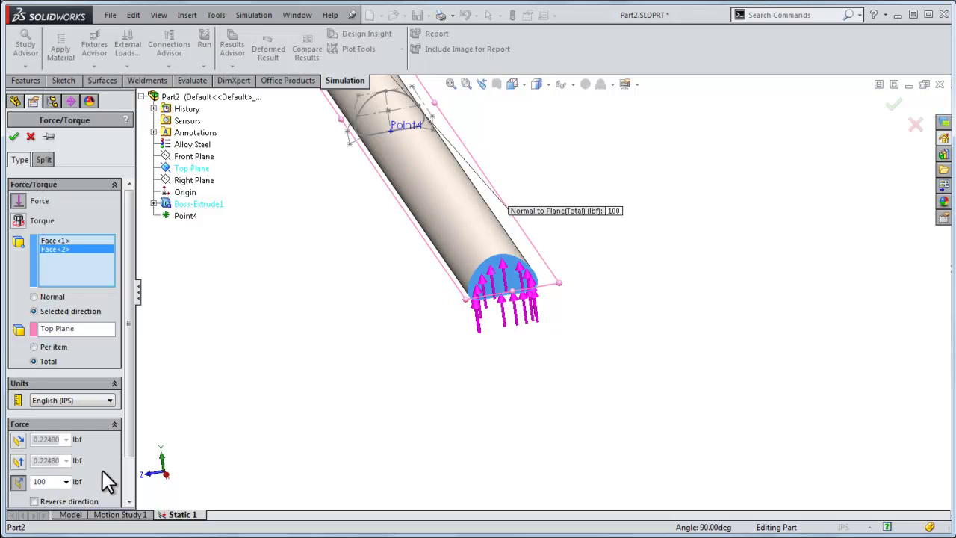
{"action": "left_click", "coordinate": [33, 502]}
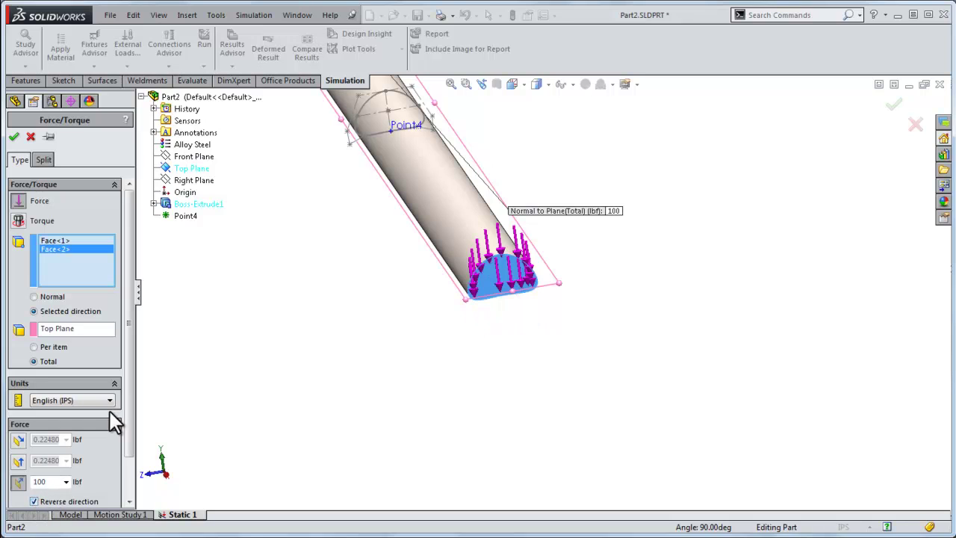
- Confirm Force-2 and orbit to check it on the beam's end face
{"action": "left_click", "coordinate": [13, 136]}
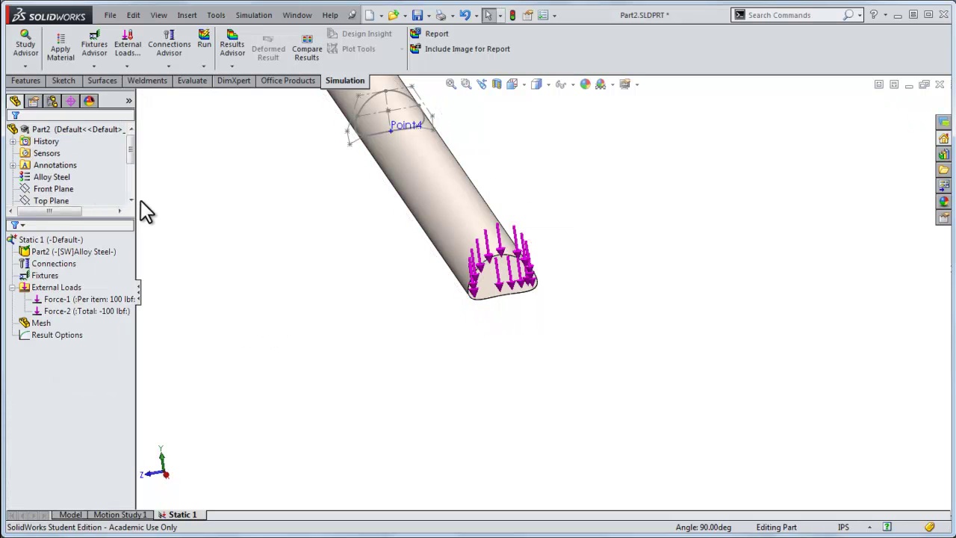
{"action": "scroll", "coordinate": [227, 259], "scroll_direction": "down", "scroll_amount": 3}
{"action": "middle_click_drag", "start_coordinate": [273, 241], "coordinate": [401, 188]}
{"action": "scroll", "coordinate": [424, 247], "scroll_direction": "up", "scroll_amount": 5}
{"action": "left_click", "coordinate": [420, 287]}
{"action": "scroll", "coordinate": [412, 350], "scroll_direction": "down", "scroll_amount": 3}
{"action": "middle_click_drag", "start_coordinate": [590, 333], "coordinate": [741, 282]}
- Save the part and run Static 1, which fails for lack of restraints
{"action": "key", "text": "ctrl+7"}
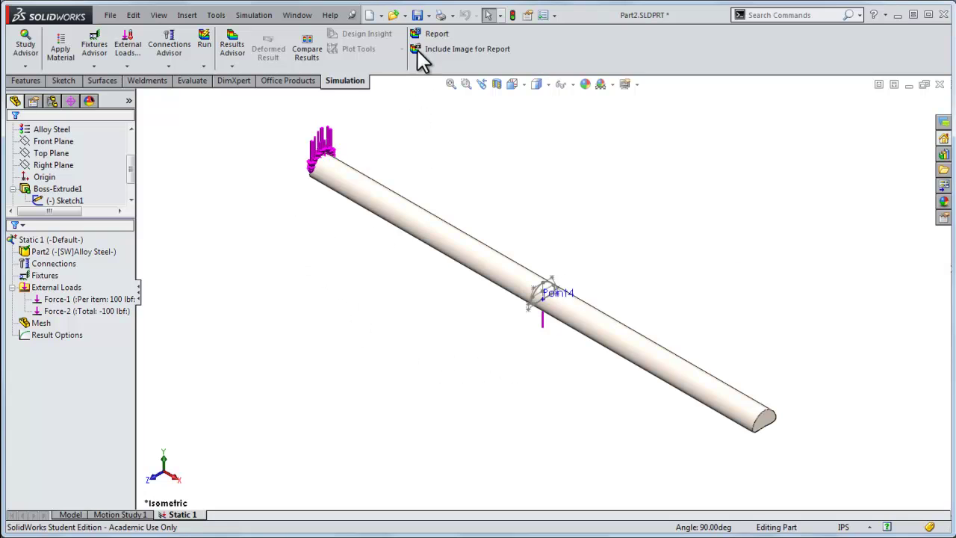
{"action": "left_click", "coordinate": [417, 15]}
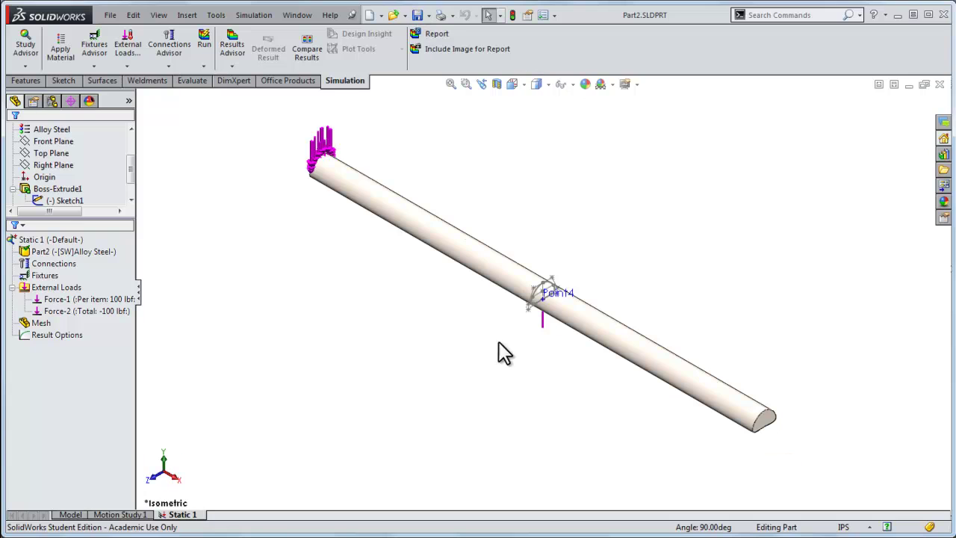
{"action": "left_click", "coordinate": [204, 35]}
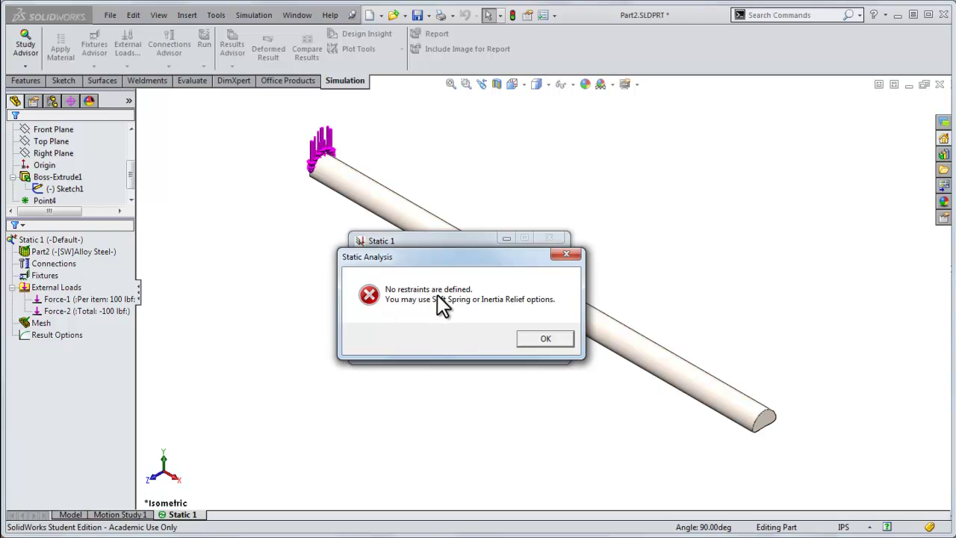
- Dismiss the no-restraints errors, enable inertial relief for Static 1, and rerun the study
{"action": "left_click", "coordinate": [534, 340]}
{"action": "left_click", "coordinate": [494, 292]}
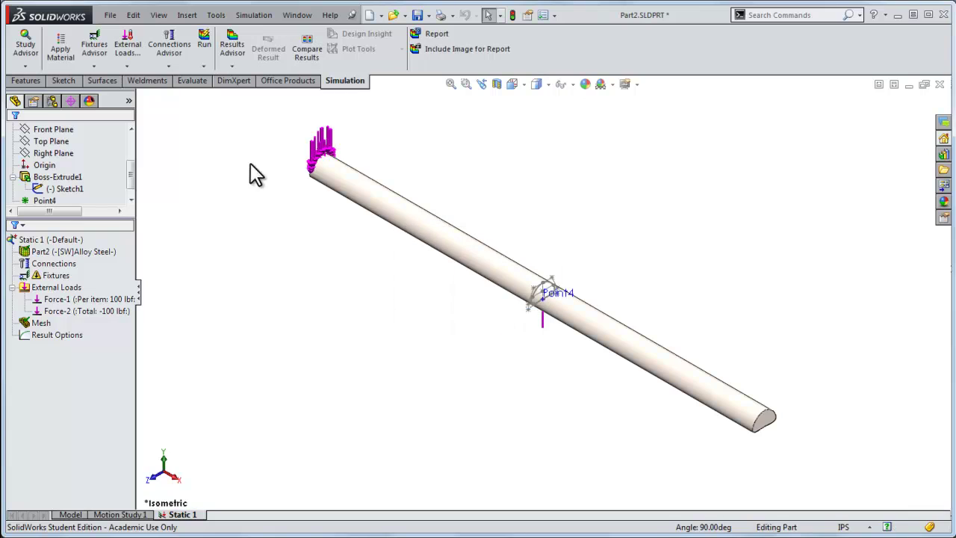
{"action": "right_click", "coordinate": [42, 240]}
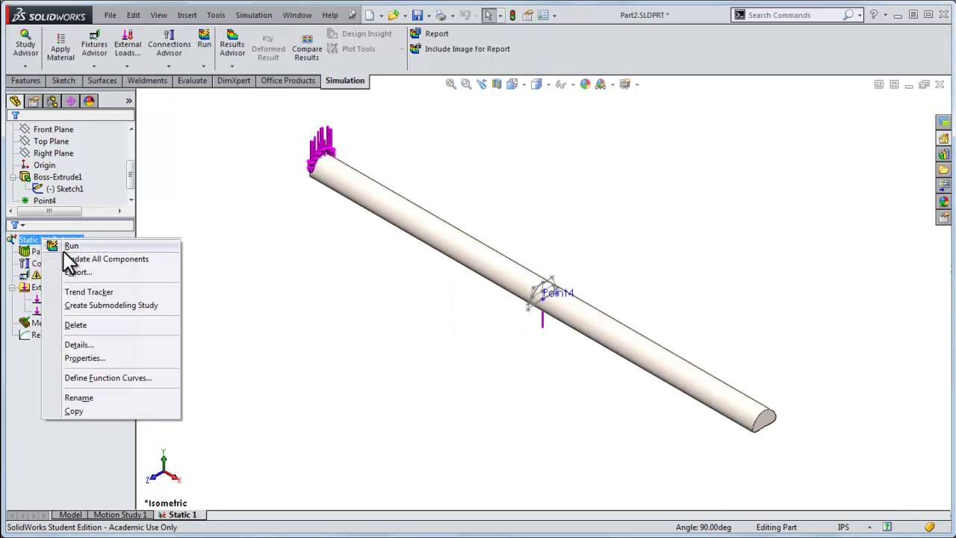
{"action": "left_click", "coordinate": [77, 357]}
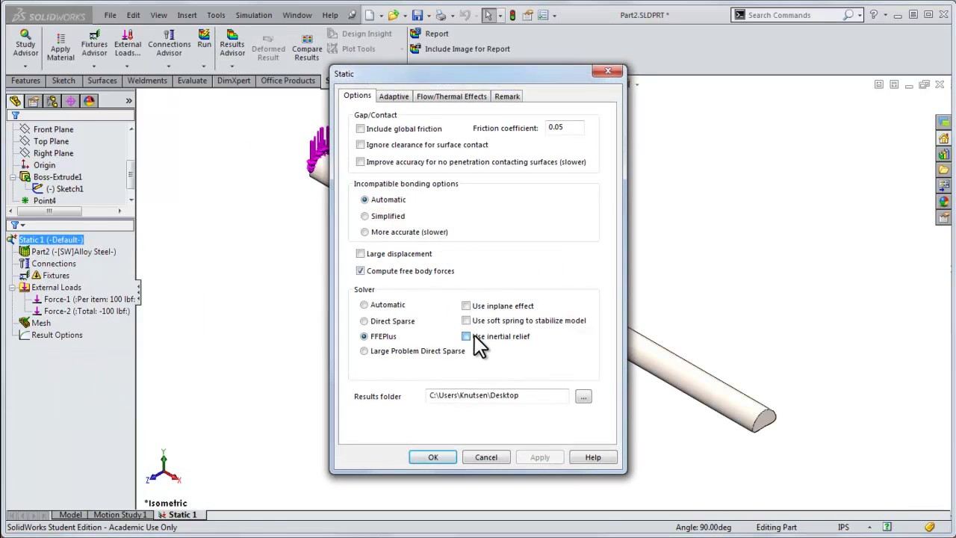
{"action": "left_click", "coordinate": [468, 336]}
{"action": "left_click", "coordinate": [433, 458]}
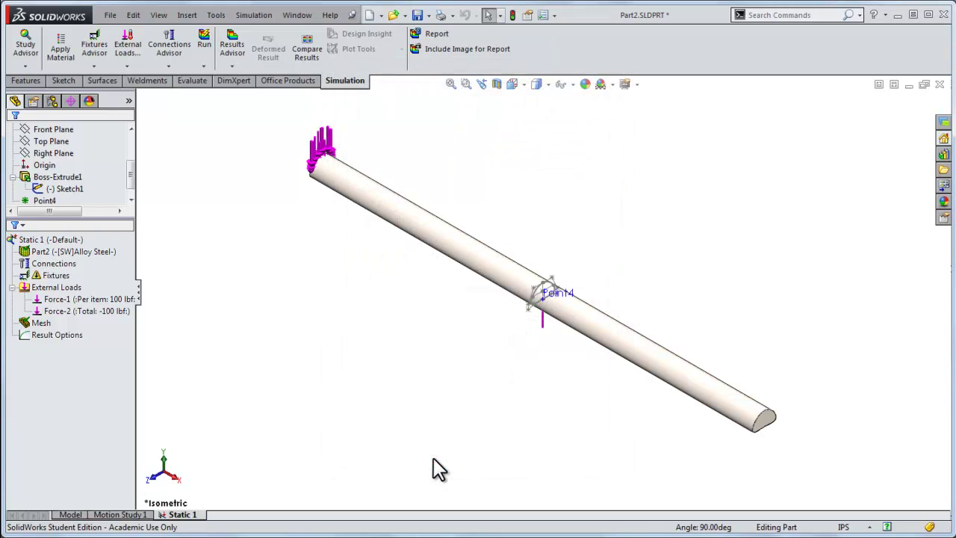
{"action": "left_click", "coordinate": [203, 45]}
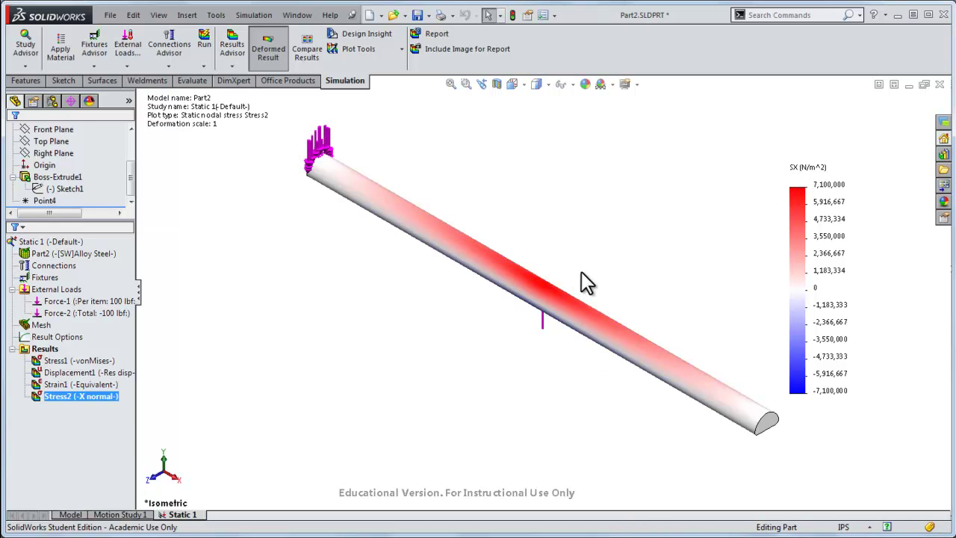
{"action": "key", "text": "ctrl+1"}
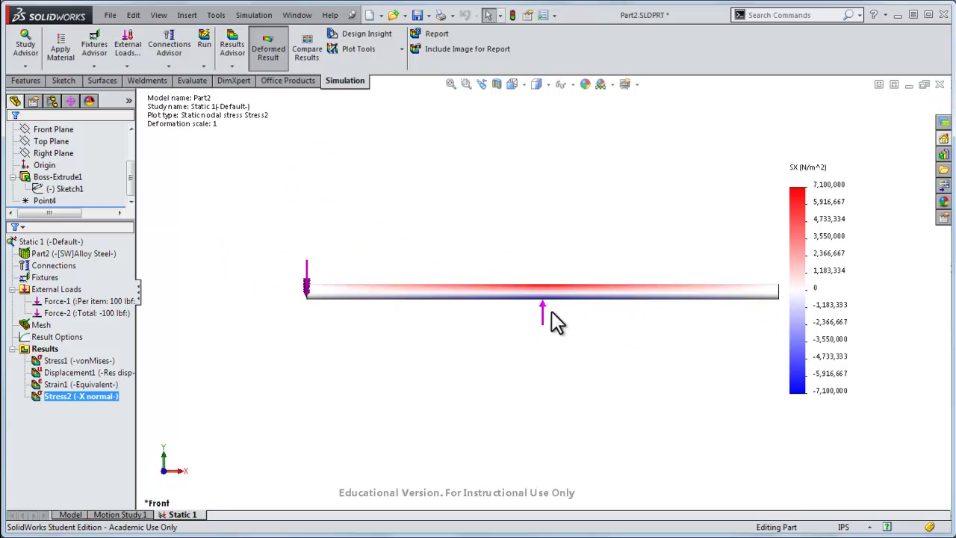
{"action": "scroll", "coordinate": [552, 308], "scroll_direction": "down", "scroll_amount": 5}
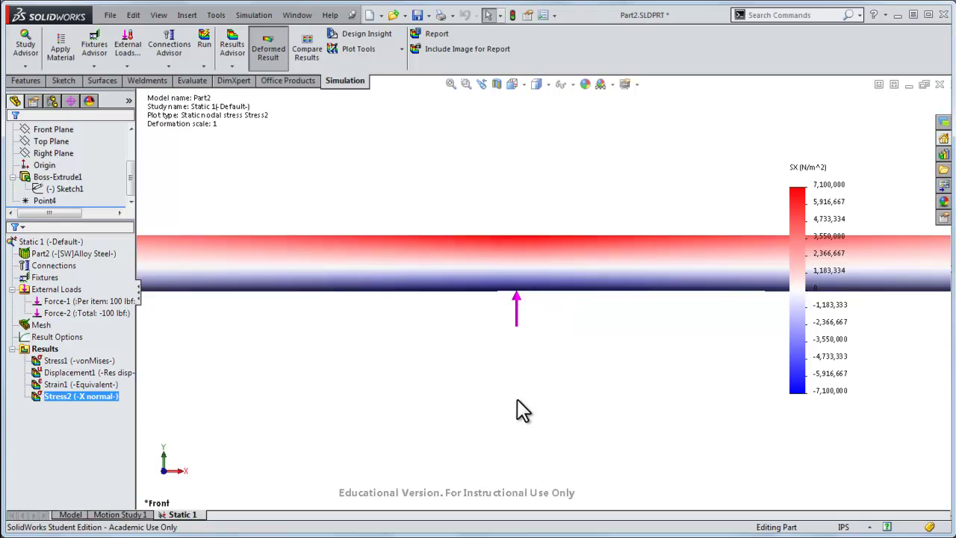
{"action": "key", "text": "ctrl+7"}
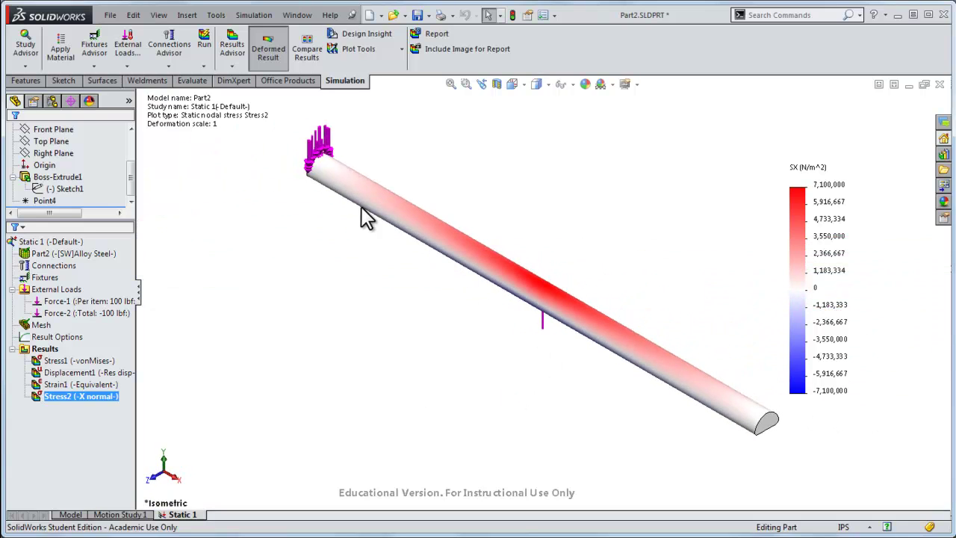
- Section-clip Stress2 along the Front Plane, hiding the section plane and uncut-portion contours
{"action": "right_click", "coordinate": [99, 396]}
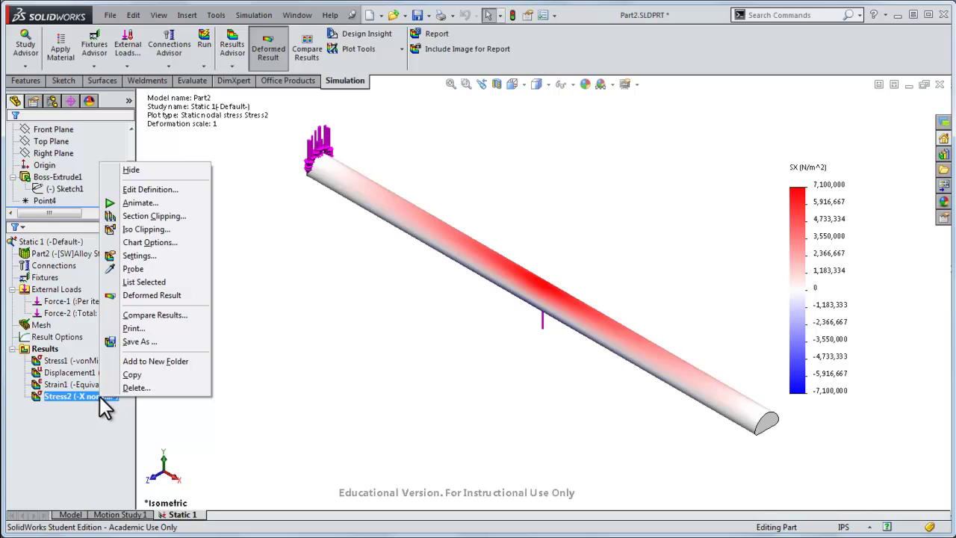
{"action": "left_click", "coordinate": [115, 215]}
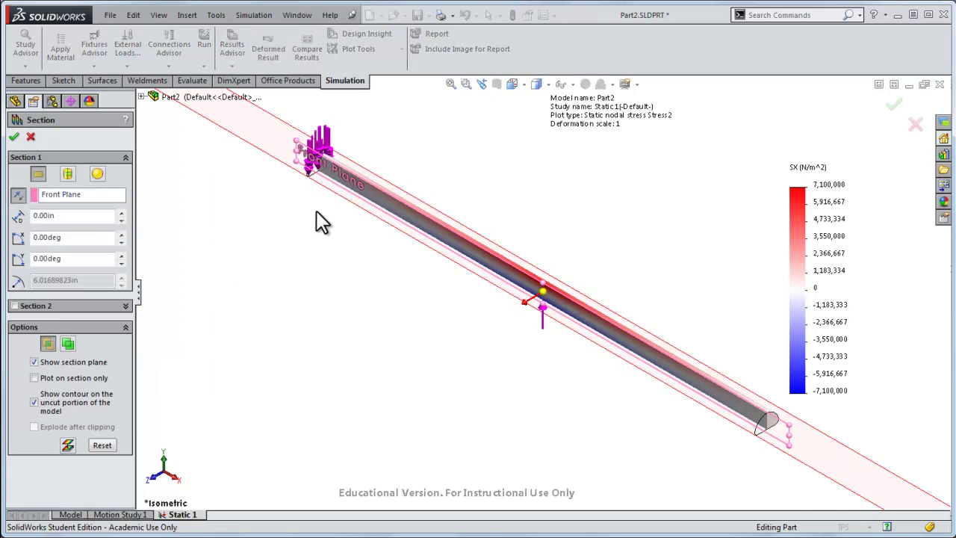
{"action": "left_click", "coordinate": [62, 193]}
{"action": "left_click", "coordinate": [141, 96]}
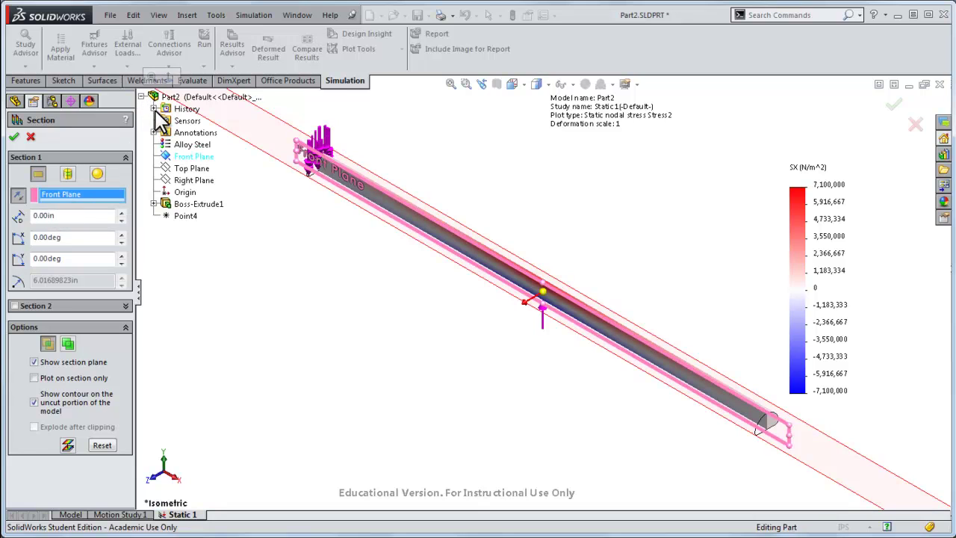
{"action": "left_click", "coordinate": [192, 168]}
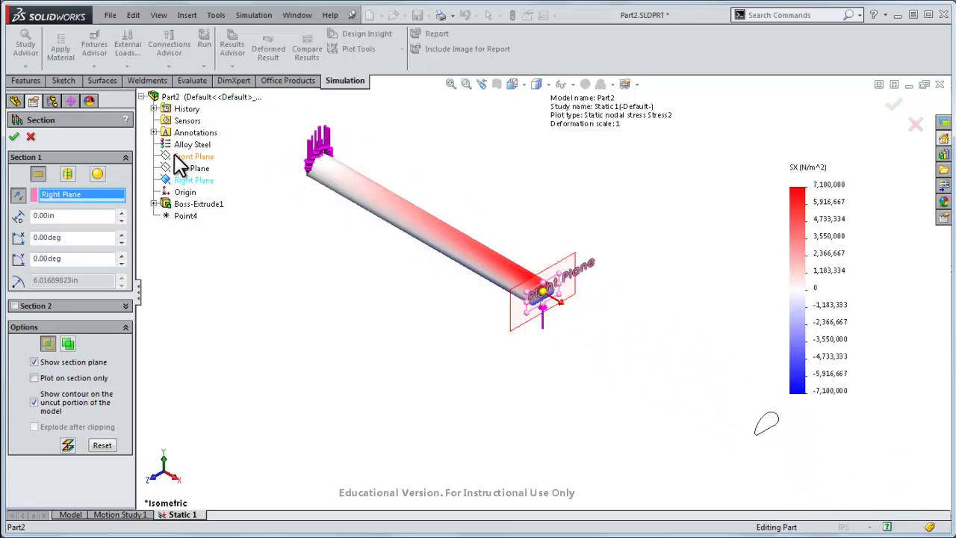
{"action": "left_click", "coordinate": [190, 157]}
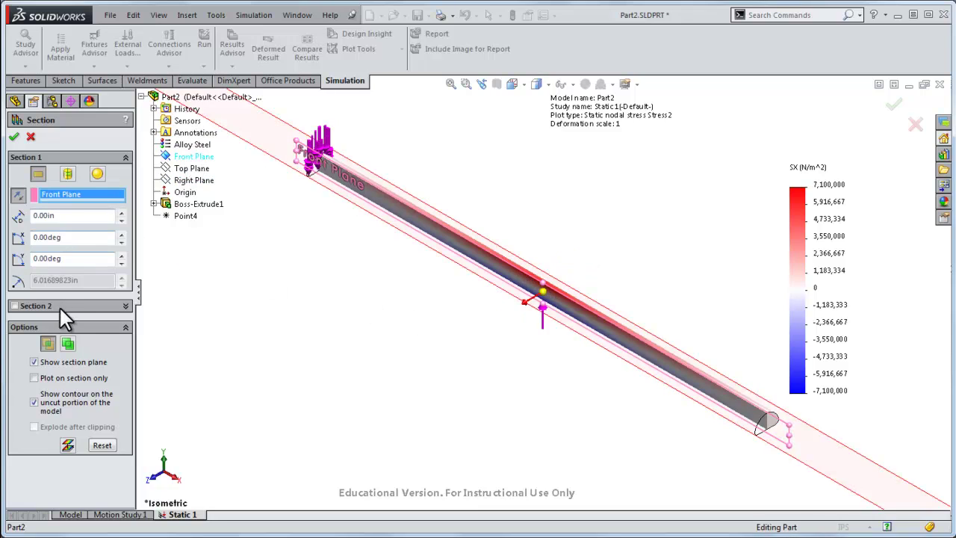
{"action": "left_click", "coordinate": [34, 362]}
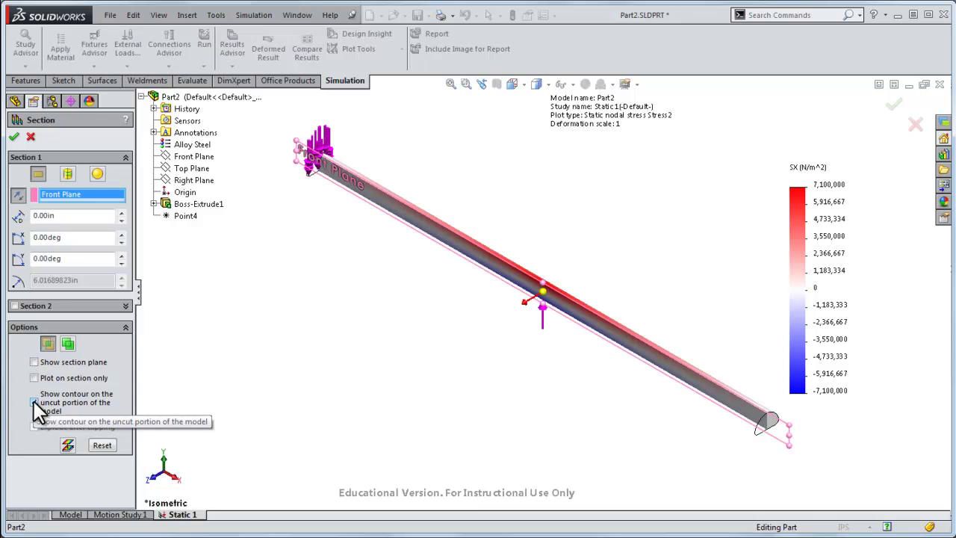
{"action": "left_click", "coordinate": [34, 402]}
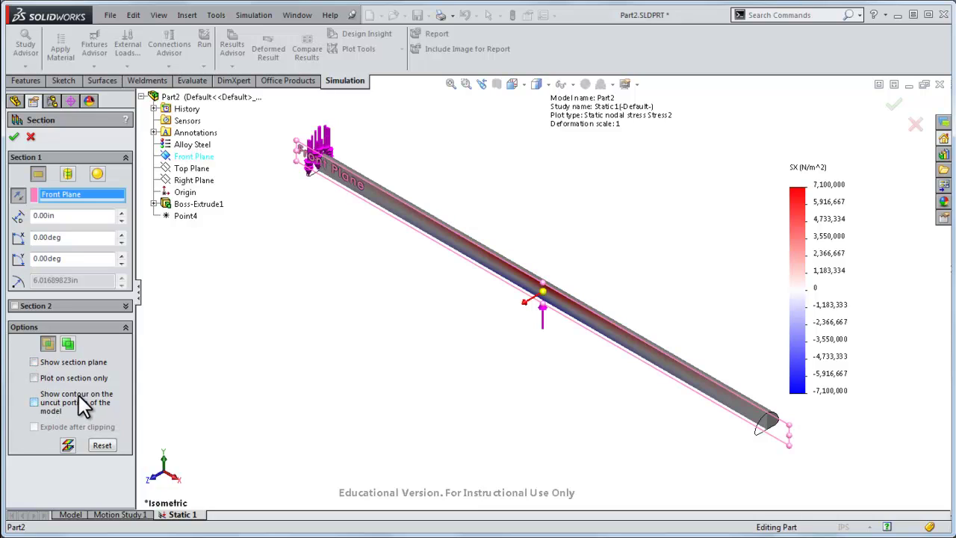
{"action": "left_click", "coordinate": [14, 136]}
{"action": "scroll", "coordinate": [299, 316], "scroll_direction": "down", "scroll_amount": 5}
{"action": "middle_click_drag", "start_coordinate": [299, 316], "coordinate": [615, 239]}
- Orbit and zoom around the cut beam, ending in the front view
{"action": "scroll", "coordinate": [635, 318], "scroll_direction": "down", "scroll_amount": 3}
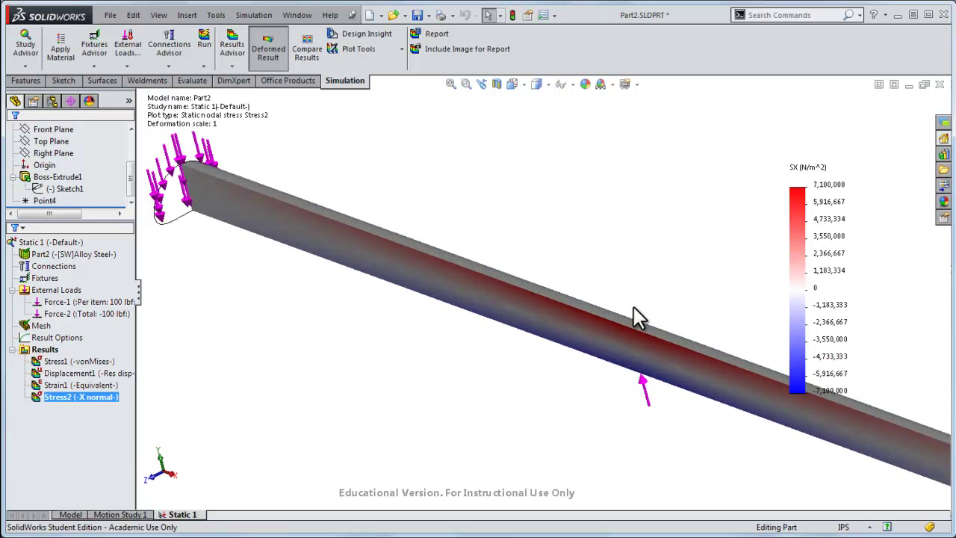
{"action": "scroll", "coordinate": [628, 284], "scroll_direction": "up", "scroll_amount": 2}
{"action": "key", "text": "ctrl+7"}
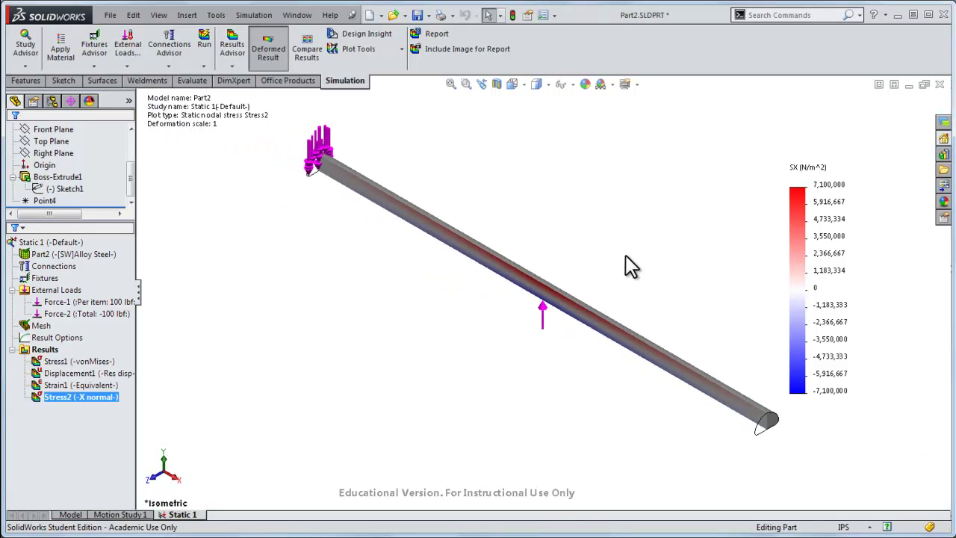
{"action": "scroll", "coordinate": [631, 267], "scroll_direction": "down", "scroll_amount": 3}
{"action": "middle_click_drag", "start_coordinate": [625, 264], "coordinate": [642, 224]}
{"action": "key", "text": "ctrl+1"}
{"action": "scroll", "coordinate": [560, 292], "scroll_direction": "down", "scroll_amount": 3}
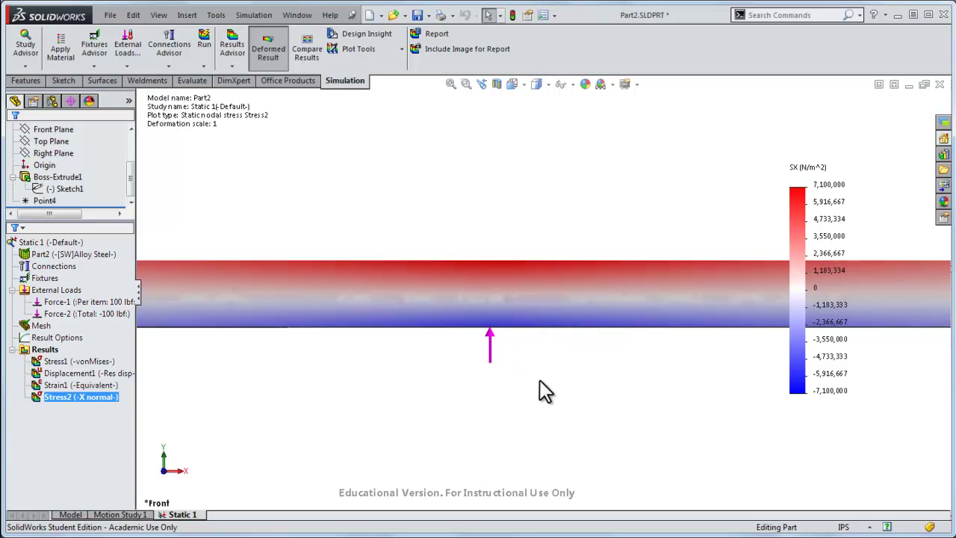
- Toggle Stress2 section clipping off and on, close it, and zoom in from the front
{"action": "right_click", "coordinate": [108, 404]}
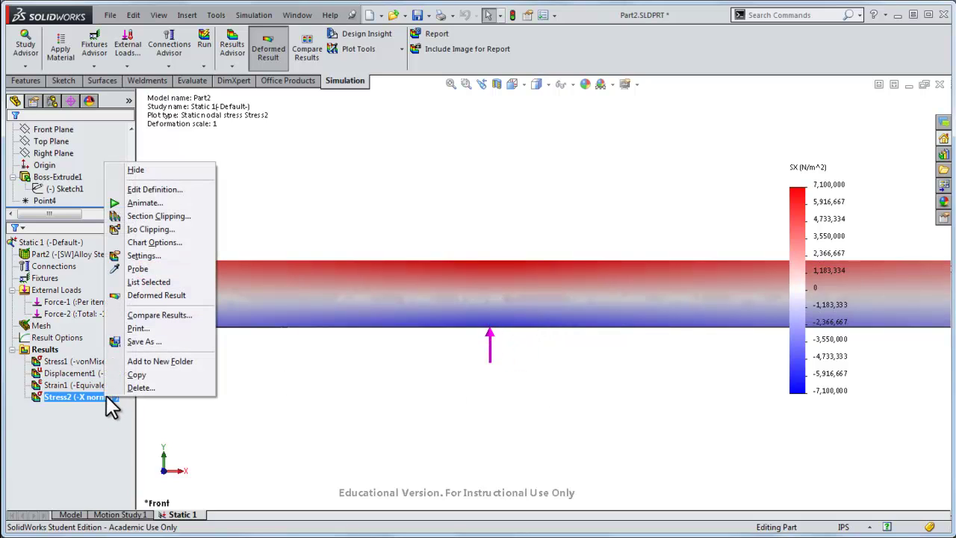
{"action": "left_click", "coordinate": [136, 216]}
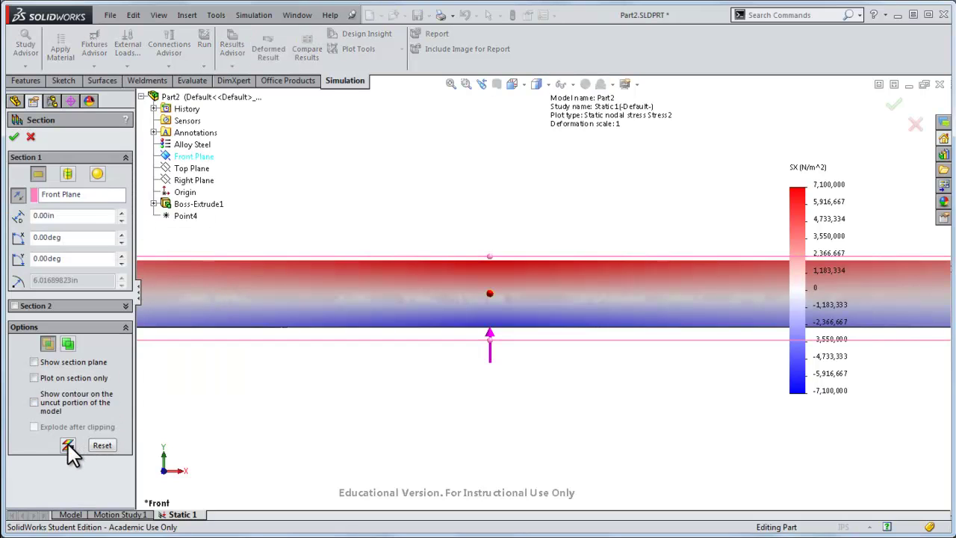
{"action": "left_click", "coordinate": [68, 445]}
{"action": "middle_click_drag", "start_coordinate": [496, 433], "coordinate": [432, 453]}
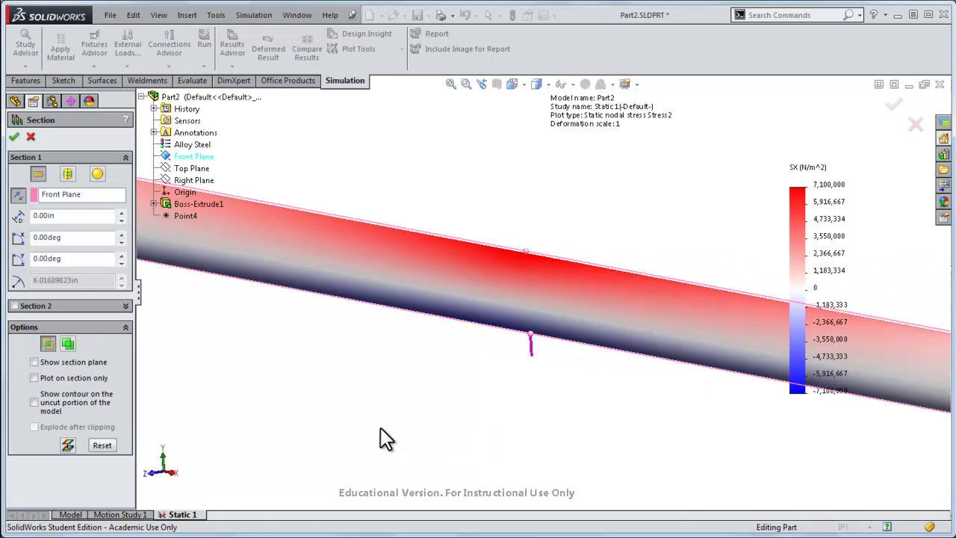
{"action": "left_click", "coordinate": [68, 445]}
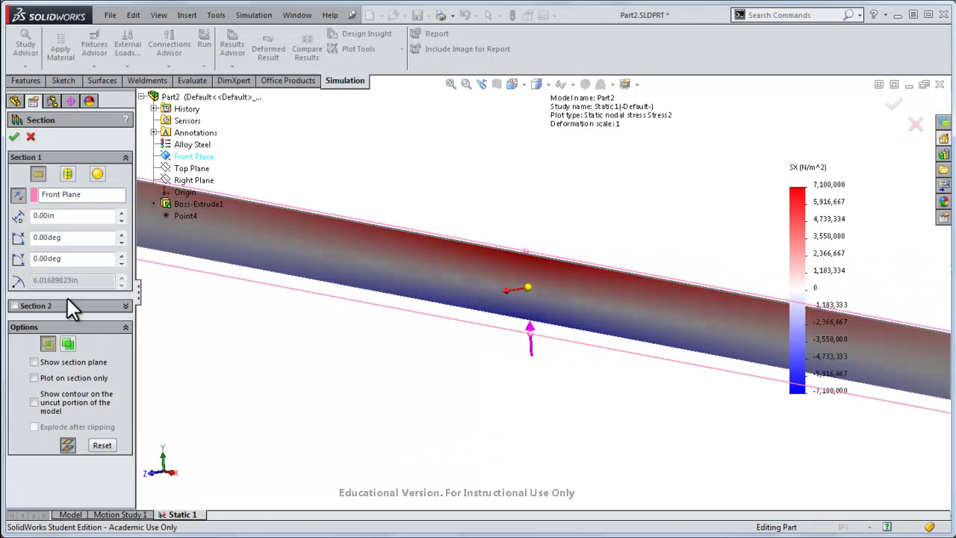
{"action": "left_click", "coordinate": [31, 137]}
{"action": "key", "text": "ctrl+1"}
{"action": "scroll", "coordinate": [570, 259], "scroll_direction": "down", "scroll_amount": 4}
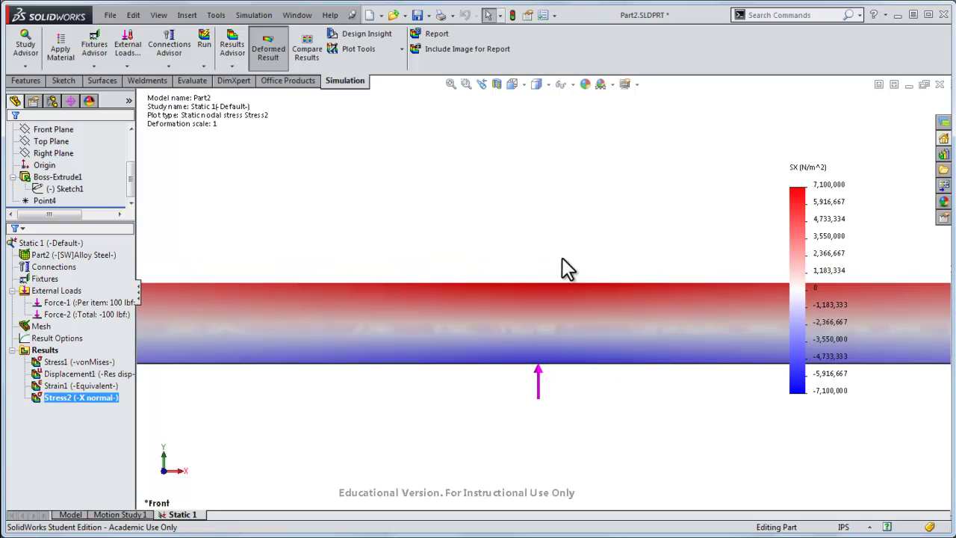
{"action": "scroll", "coordinate": [538, 287], "scroll_direction": "down", "scroll_amount": 1}
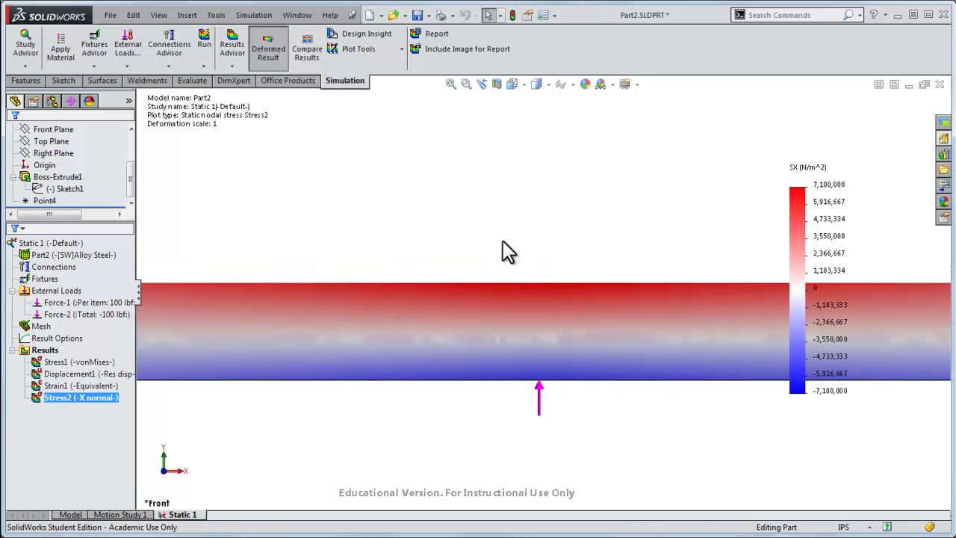
{"action": "scroll", "coordinate": [489, 289], "scroll_direction": "down", "scroll_amount": 1}
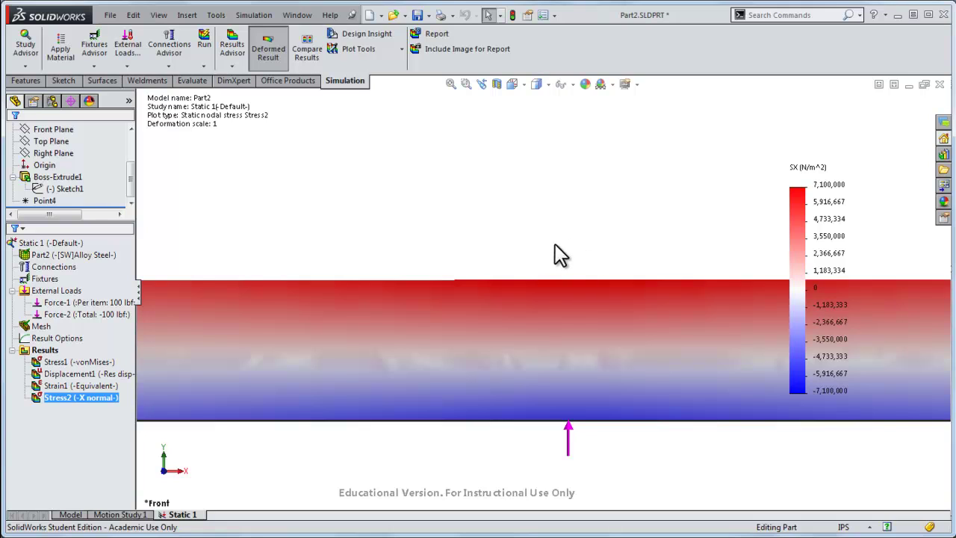
- Delete the Static 1 study along with its results
{"action": "right_click", "coordinate": [179, 515]}
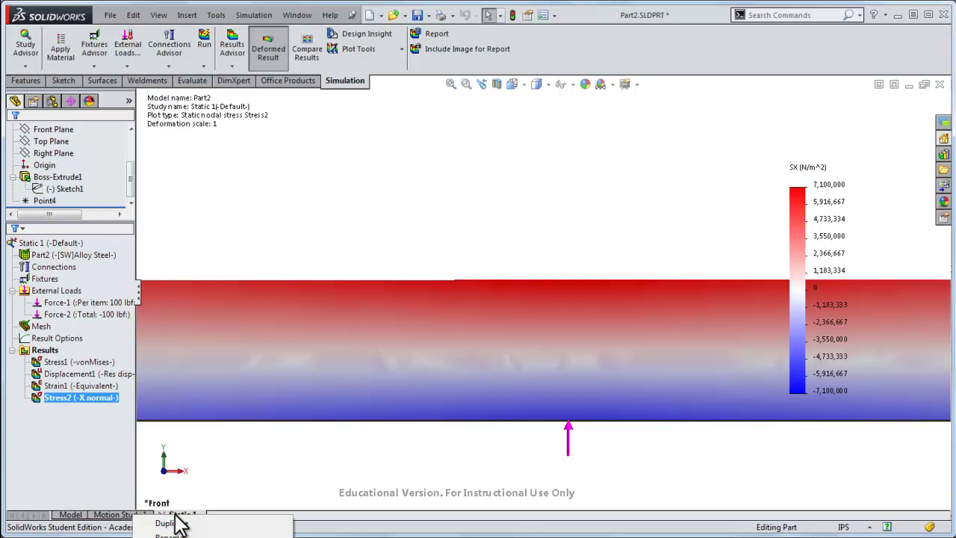
{"action": "left_click", "coordinate": [183, 537]}
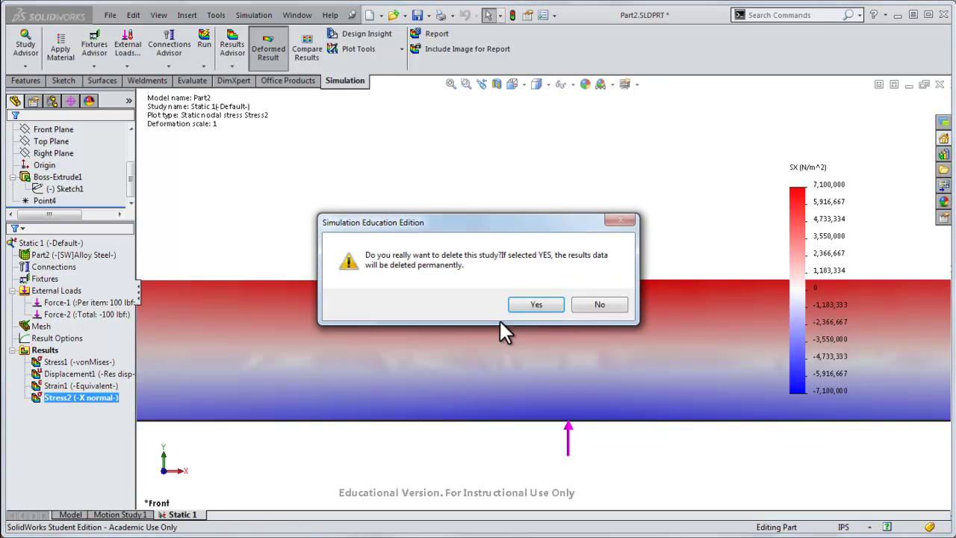
{"action": "left_click", "coordinate": [551, 301]}
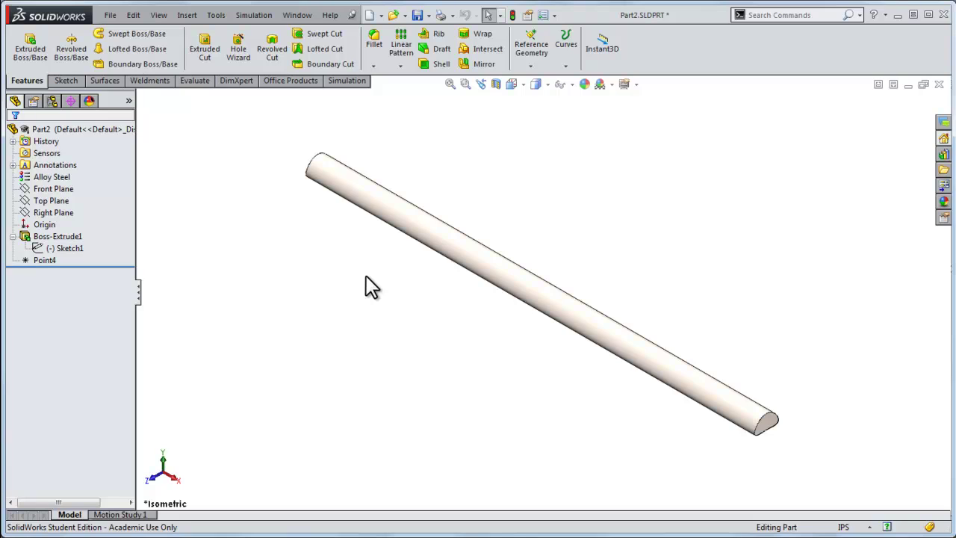
- View the rod from the top and preview the Front, Top and Right Planes
{"action": "key", "text": "ctrl+5"}
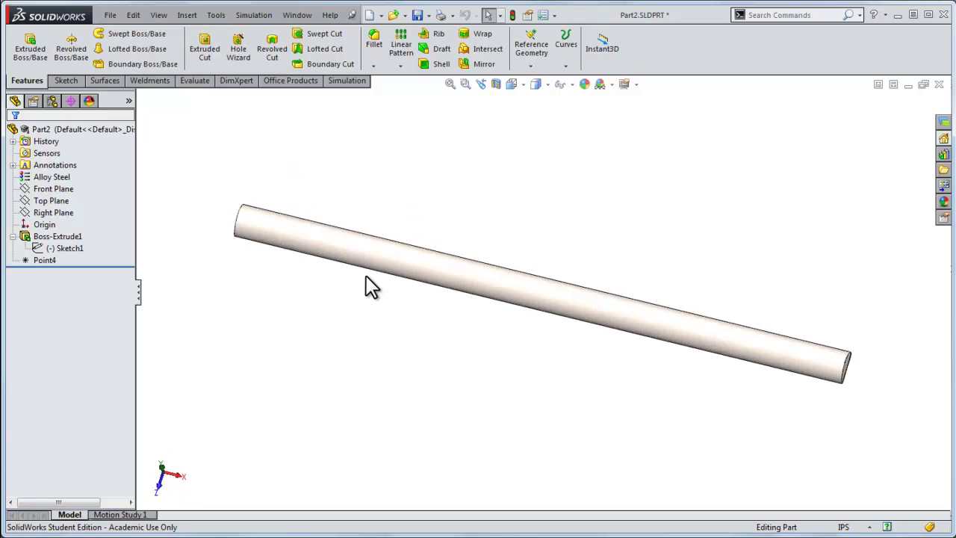
{"action": "key", "text": "space"}
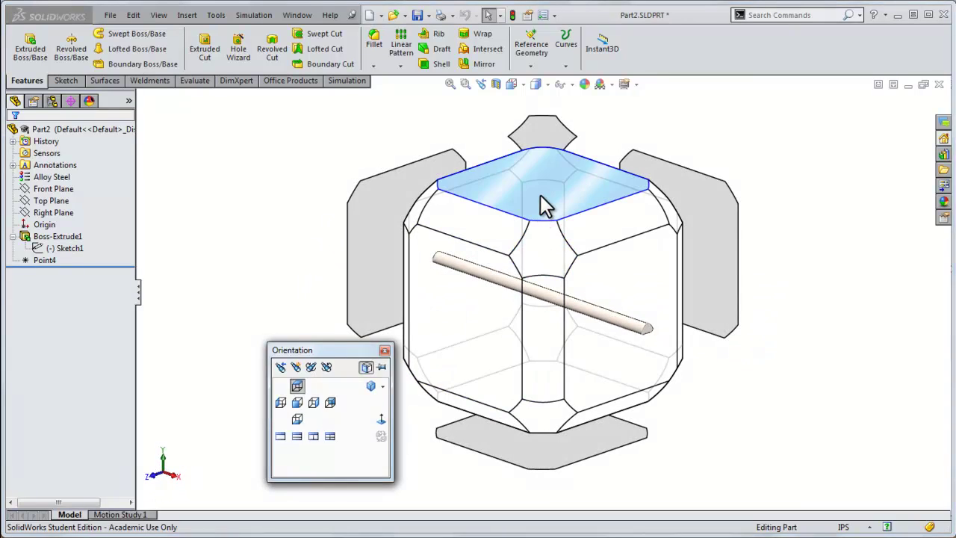
{"action": "left_click", "coordinate": [540, 195]}
{"action": "scroll", "coordinate": [562, 311], "scroll_direction": "down", "scroll_amount": 3}
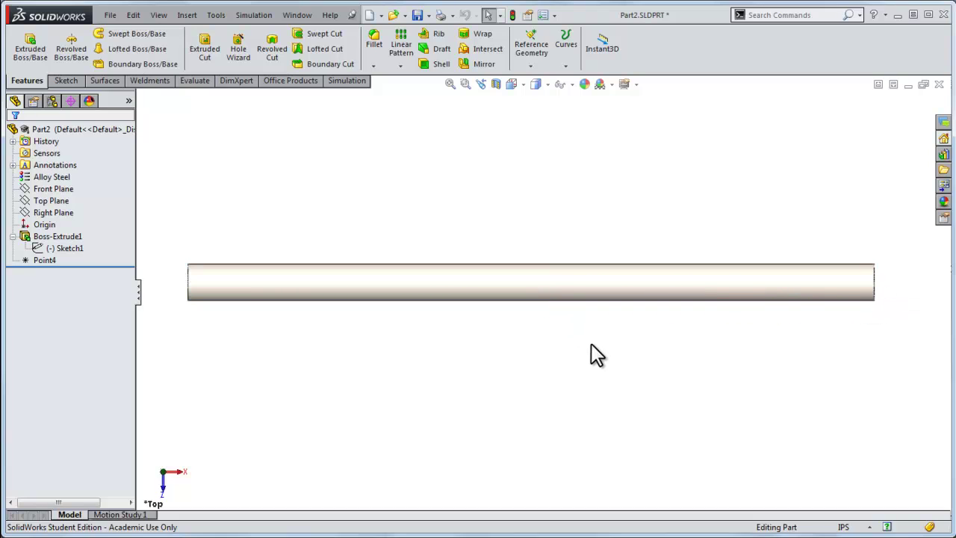
{"action": "left_click", "coordinate": [53, 189]}
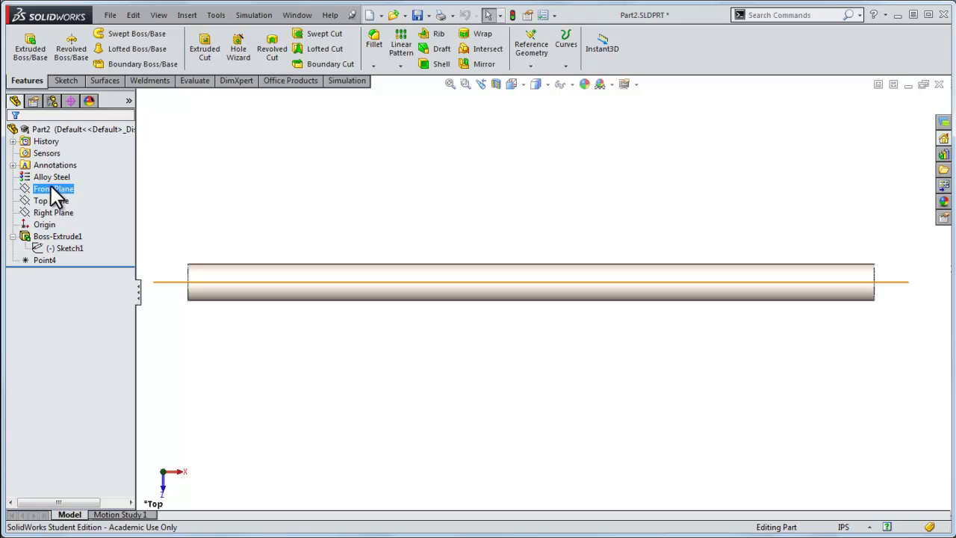
{"action": "left_click", "coordinate": [51, 201]}
{"action": "left_click", "coordinate": [50, 214]}
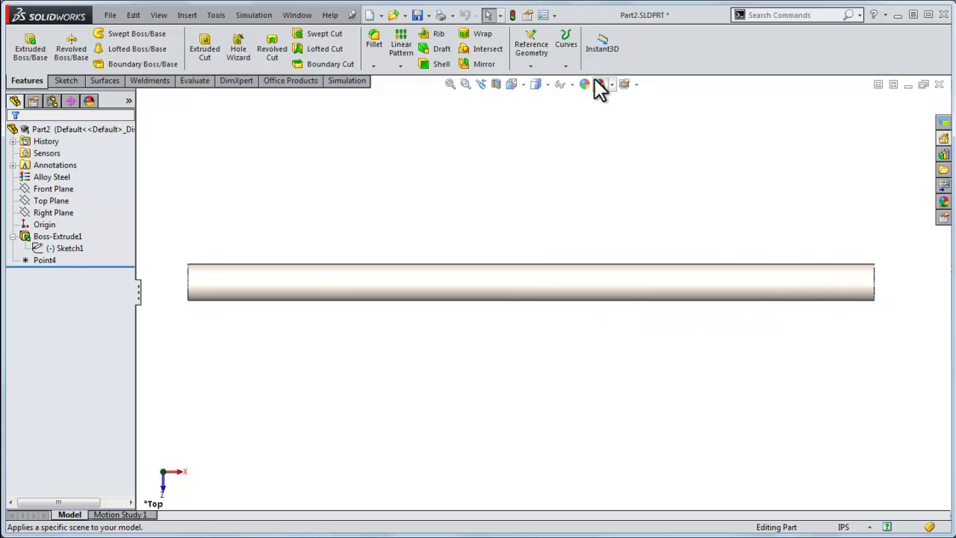
{"action": "left_click", "coordinate": [541, 54]}
- Create Plane1 parallel to the Right Plane, offset 8.00 in along the rod
{"action": "left_click", "coordinate": [541, 79]}
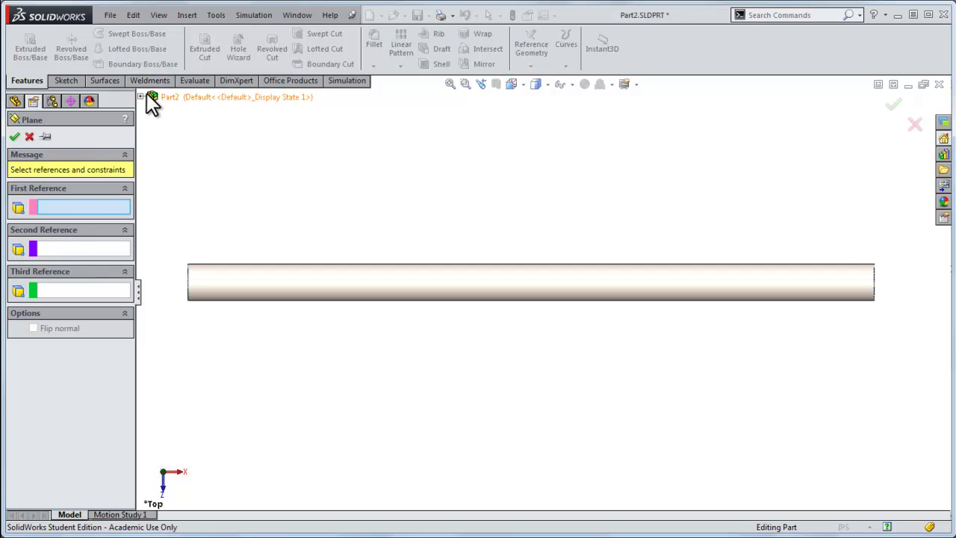
{"action": "left_click", "coordinate": [142, 97]}
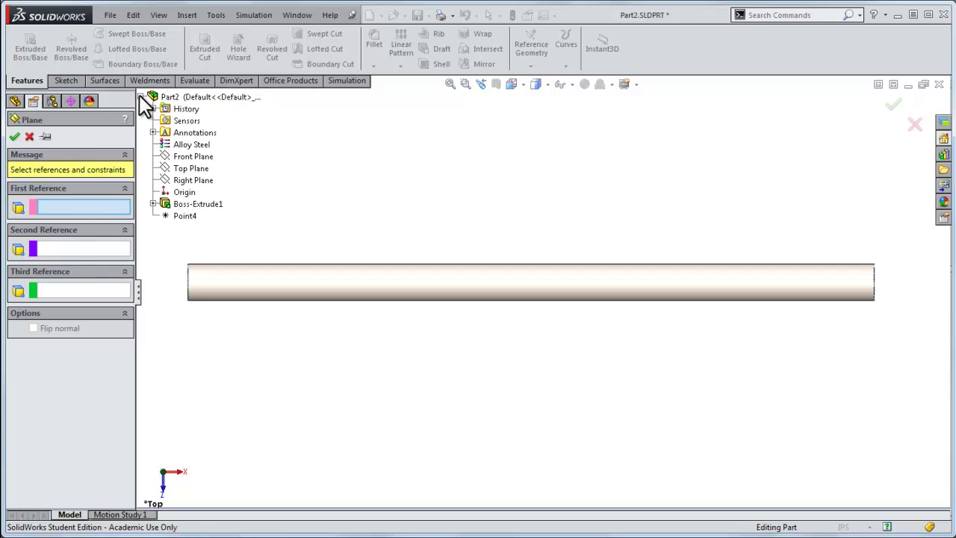
{"action": "left_click", "coordinate": [186, 180]}
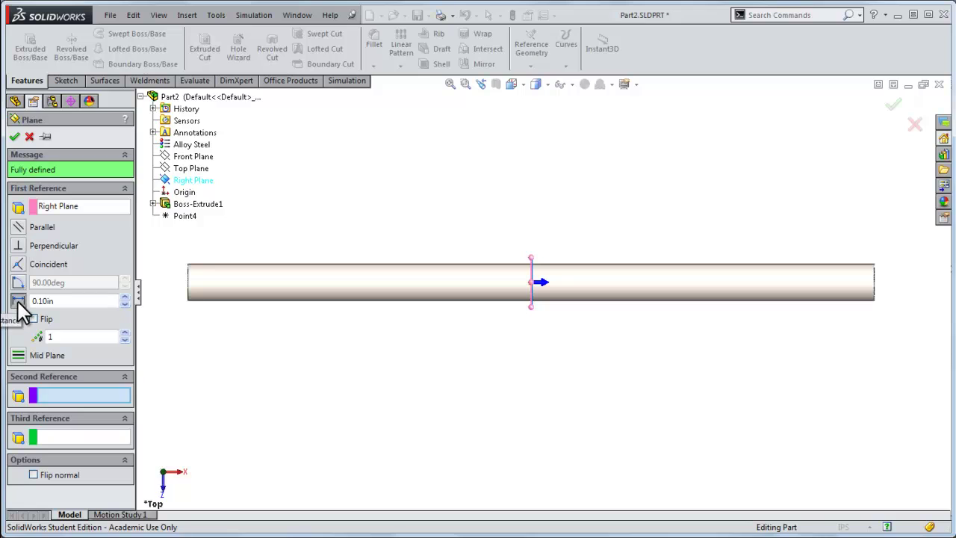
{"action": "double_click", "coordinate": [74, 300]}
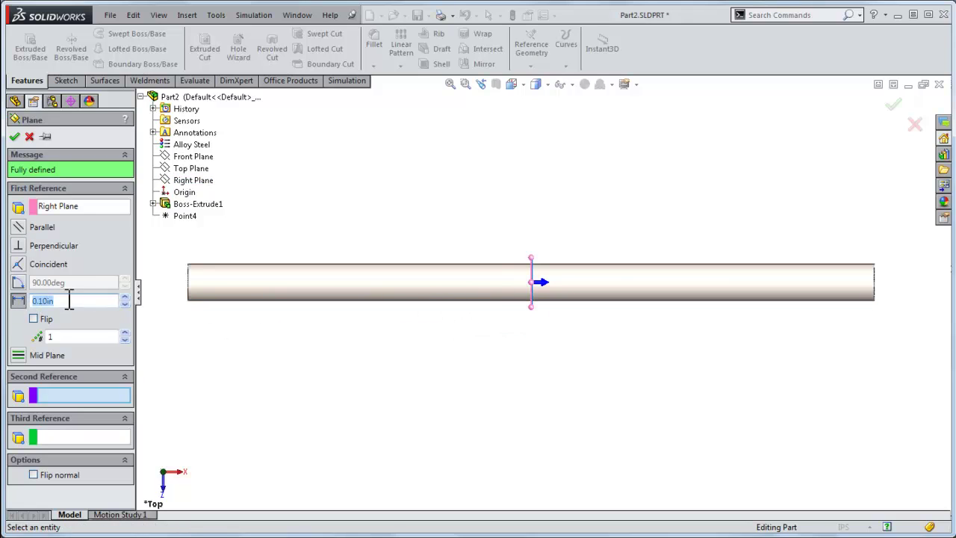
{"action": "type", "text": "5"}
{"action": "key", "text": "Return"}
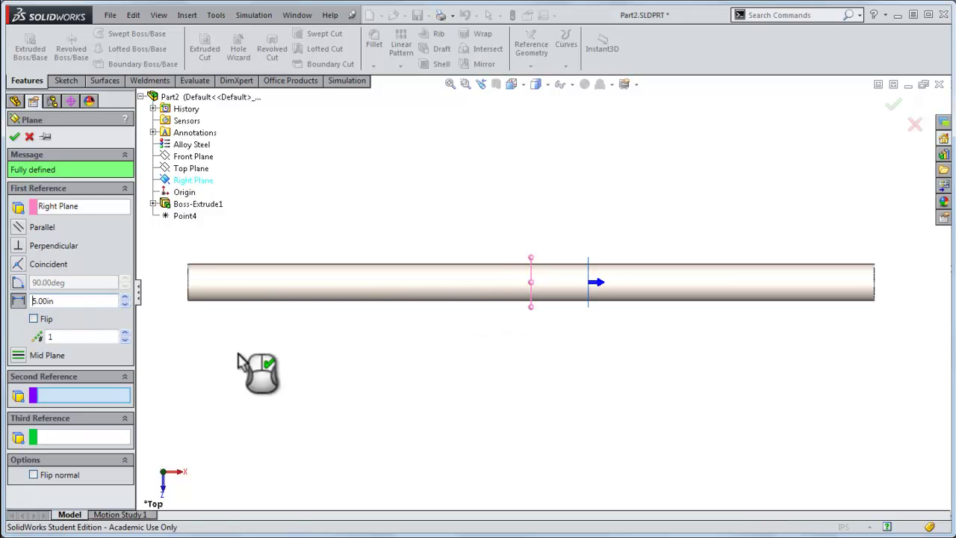
{"action": "double_click", "coordinate": [45, 301]}
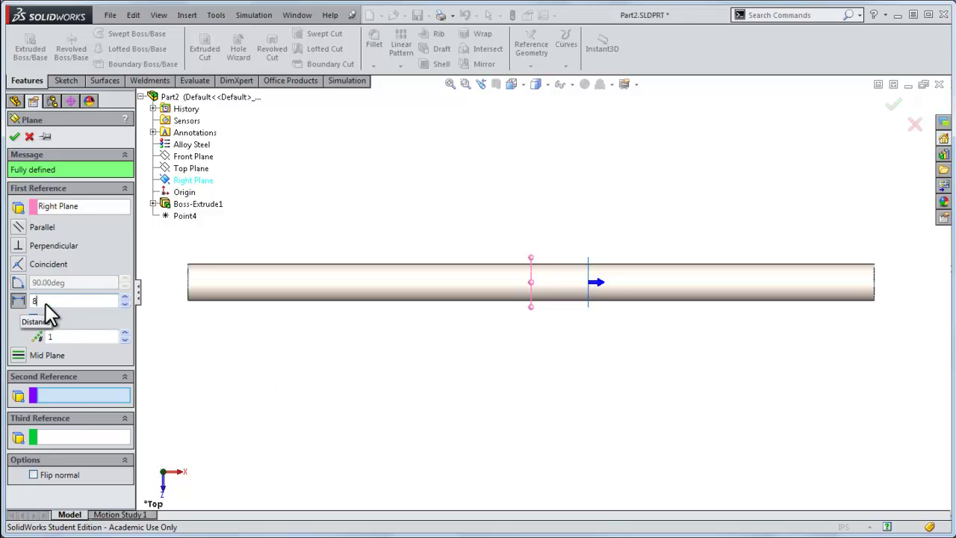
{"action": "middle_click_drag", "start_coordinate": [508, 341], "coordinate": [491, 318]}
{"action": "middle_click_drag", "start_coordinate": [568, 256], "coordinate": [603, 263]}
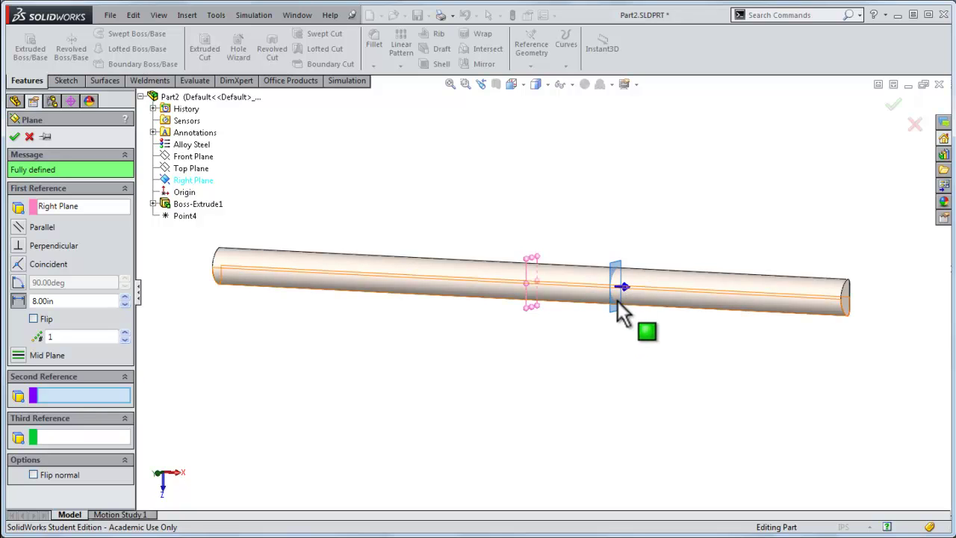
{"action": "left_click", "coordinate": [893, 105]}
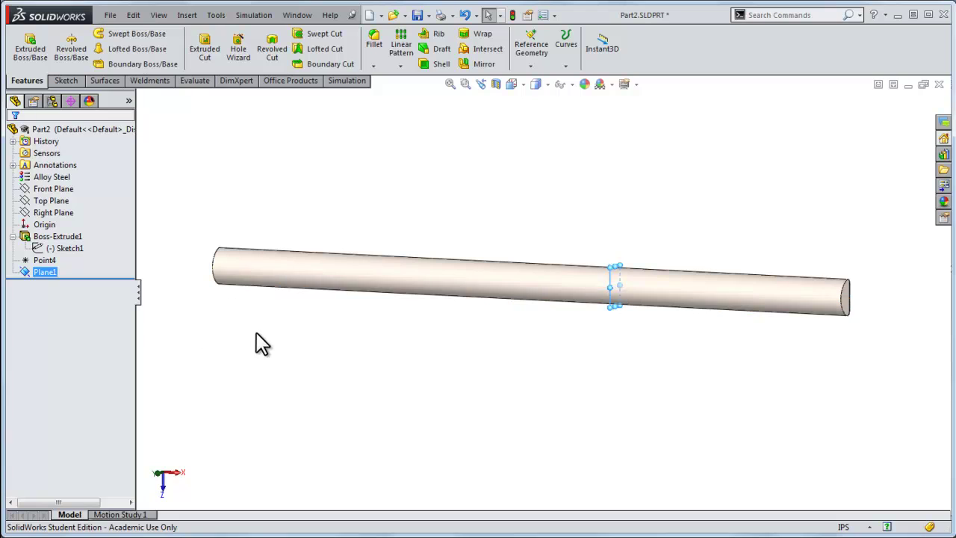
- Start a Split feature using Plane1 and the Front Plane as trim tools
{"action": "left_click", "coordinate": [196, 18]}
{"action": "mouse_move", "coordinate": [203, 62]}
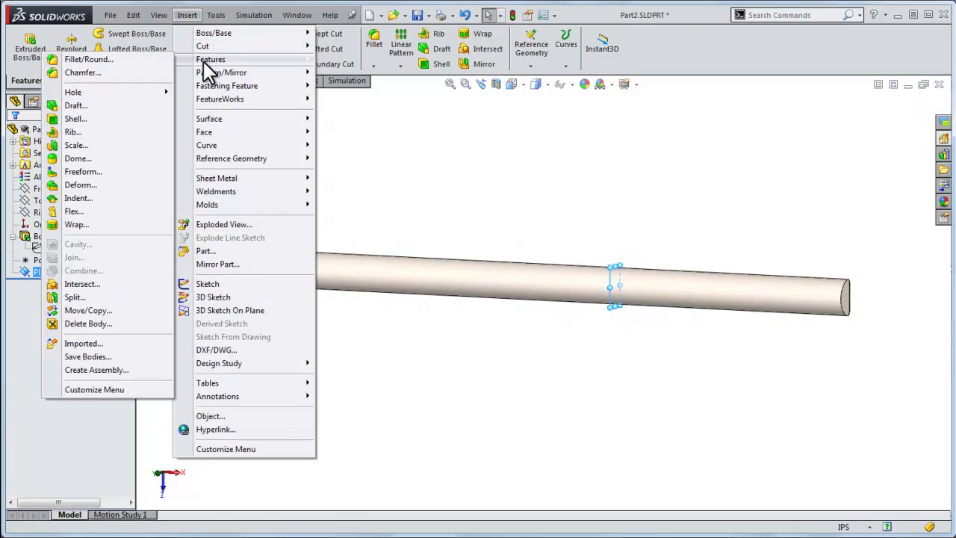
{"action": "left_click", "coordinate": [72, 298]}
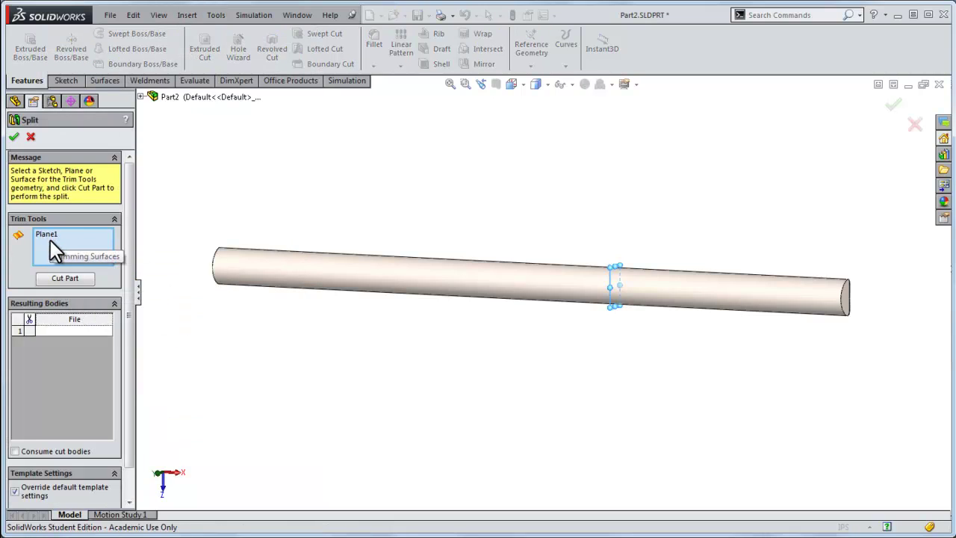
{"action": "left_click", "coordinate": [141, 95]}
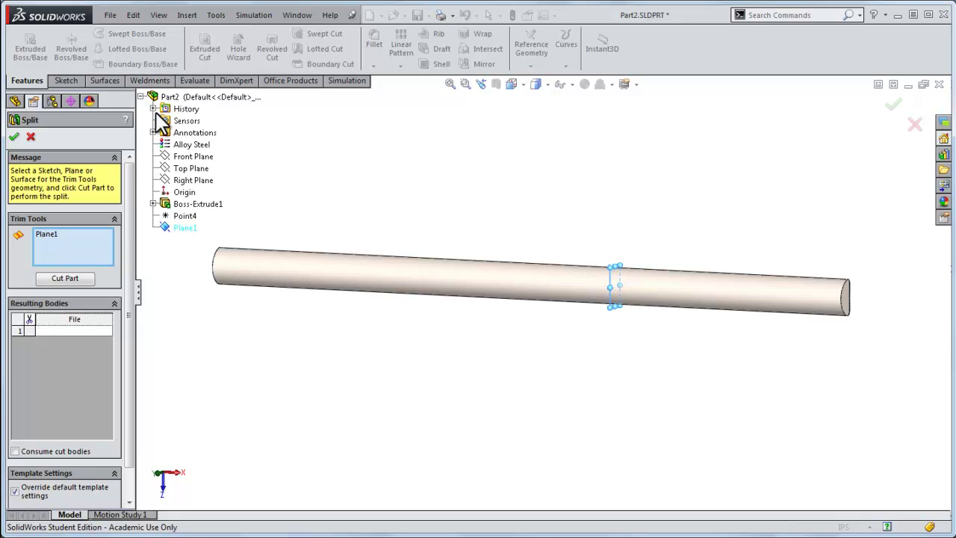
{"action": "left_click", "coordinate": [179, 157]}
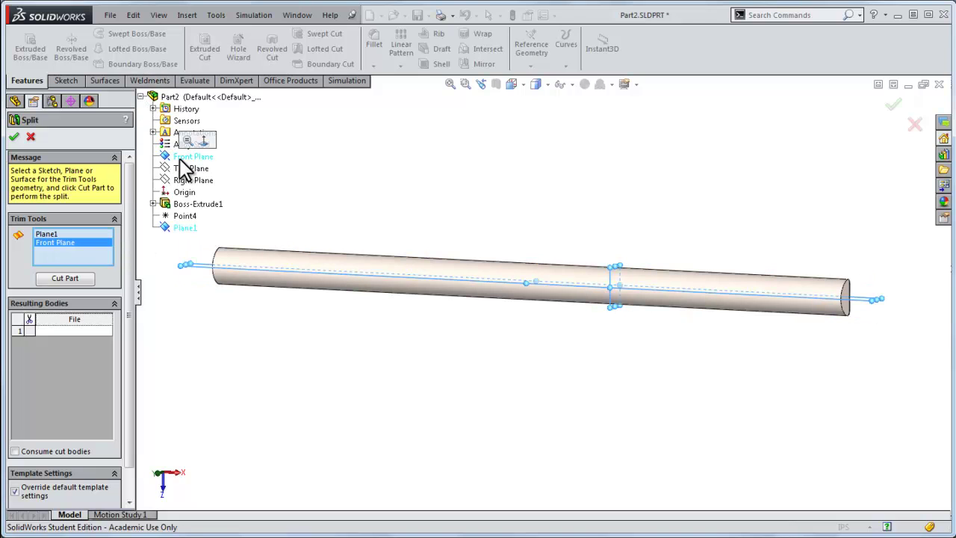
{"action": "middle_click_drag", "start_coordinate": [451, 200], "coordinate": [491, 186]}
{"action": "scroll", "coordinate": [631, 246], "scroll_direction": "down", "scroll_amount": 3}
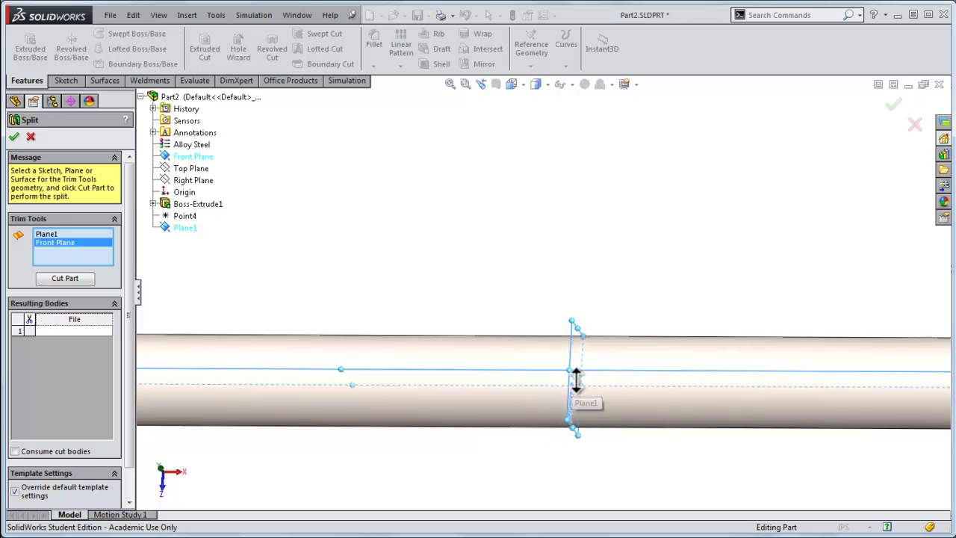
{"action": "scroll", "coordinate": [583, 377], "scroll_direction": "down", "scroll_amount": 2}
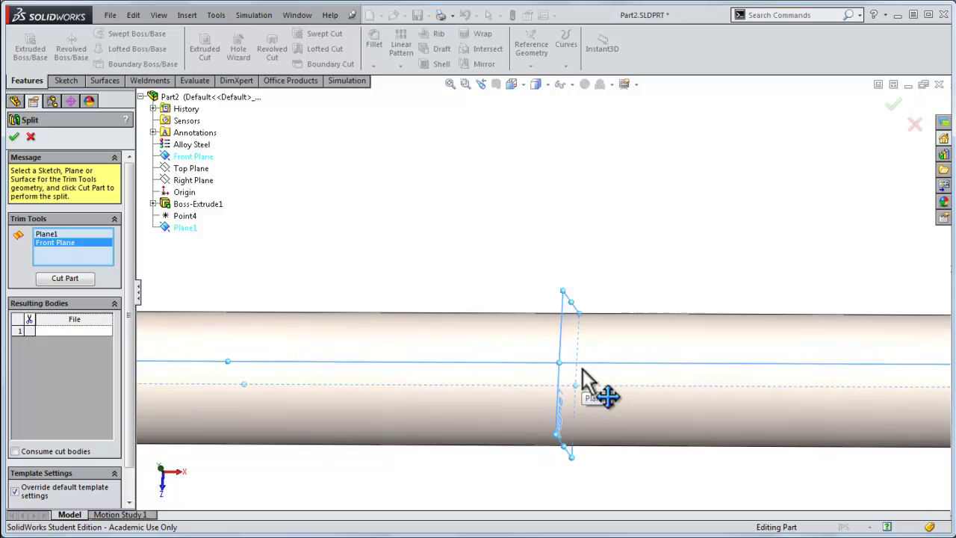
{"action": "middle_click_drag", "start_coordinate": [582, 368], "coordinate": [546, 352]}
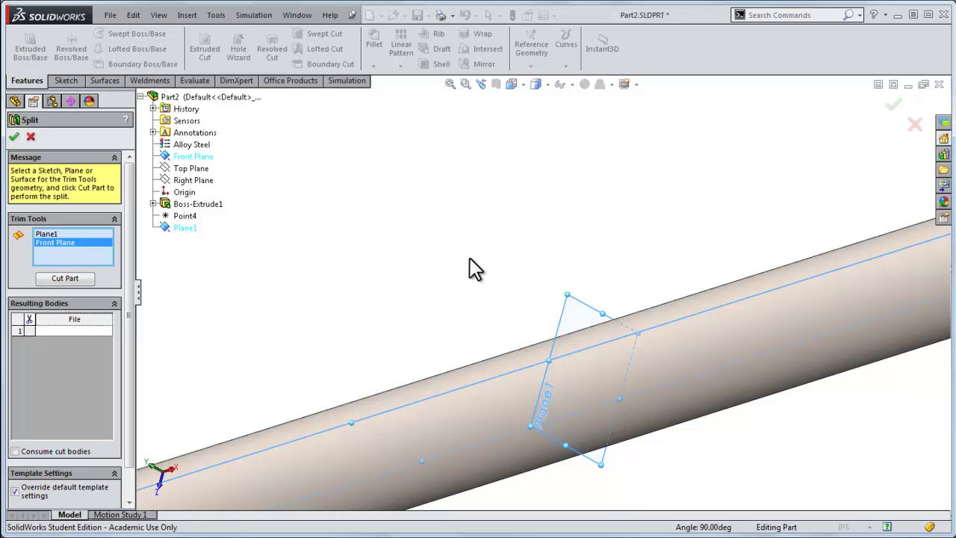
- Cut the part and keep all four resulting bodies to create Split1
{"action": "left_click", "coordinate": [64, 279]}
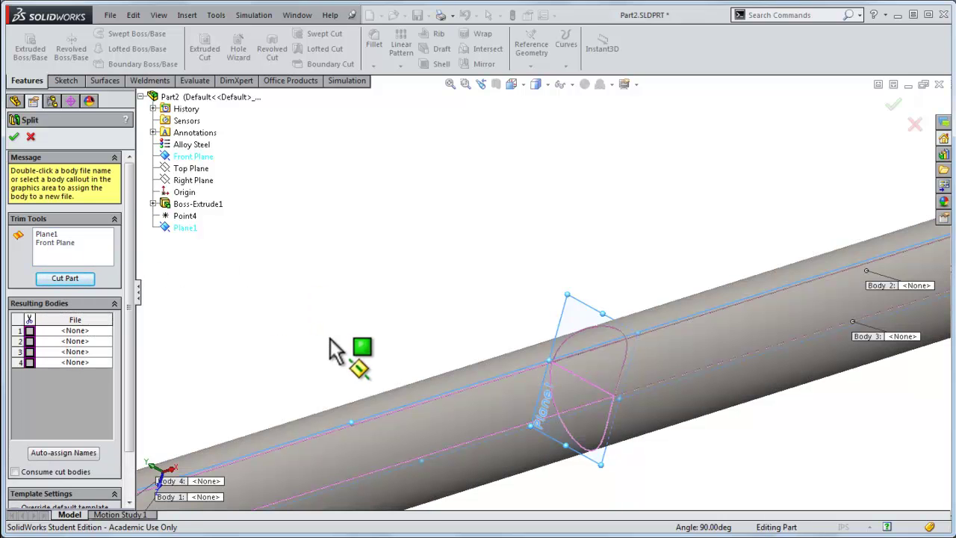
{"action": "key", "text": "ctrl+7"}
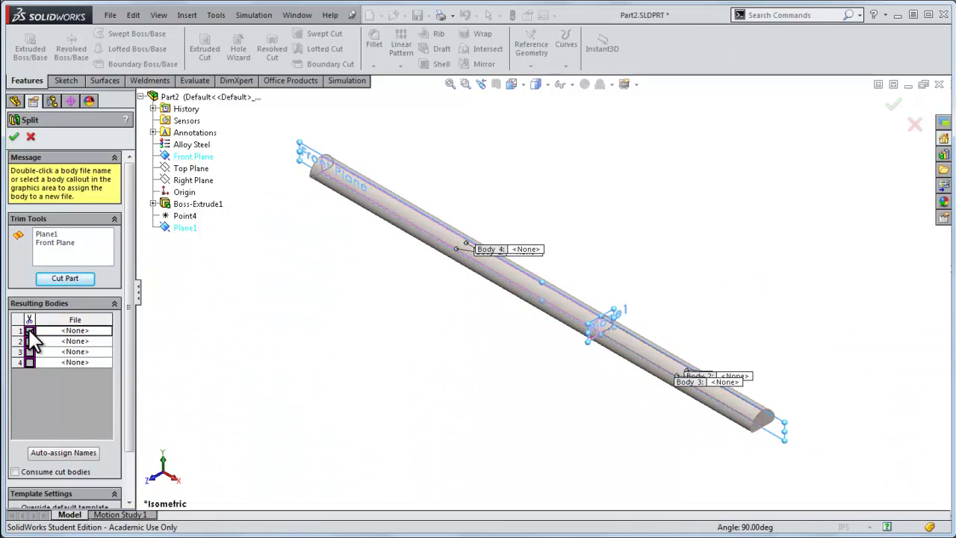
{"action": "left_click", "coordinate": [29, 330]}
{"action": "left_click", "coordinate": [29, 340]}
{"action": "left_click", "coordinate": [29, 351]}
{"action": "left_click", "coordinate": [29, 363]}
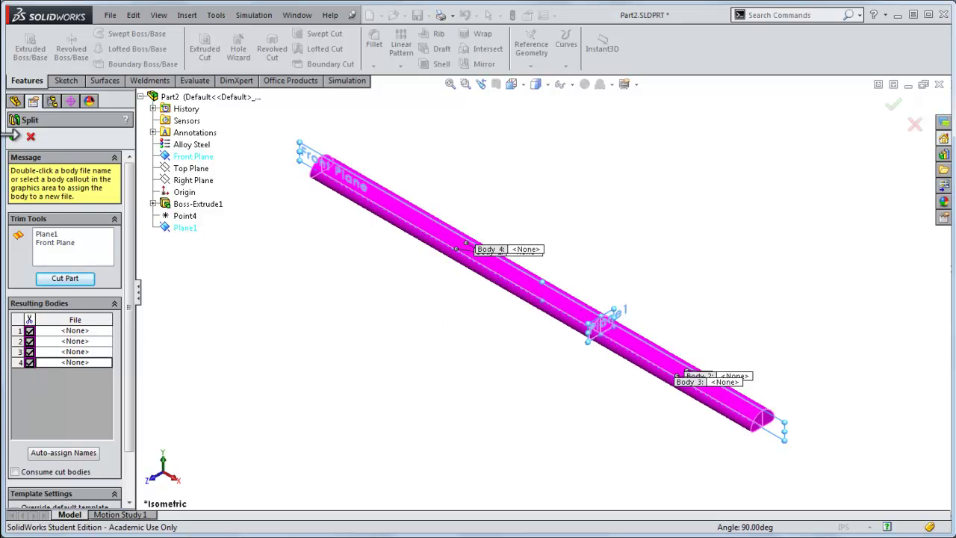
{"action": "left_click", "coordinate": [15, 135]}
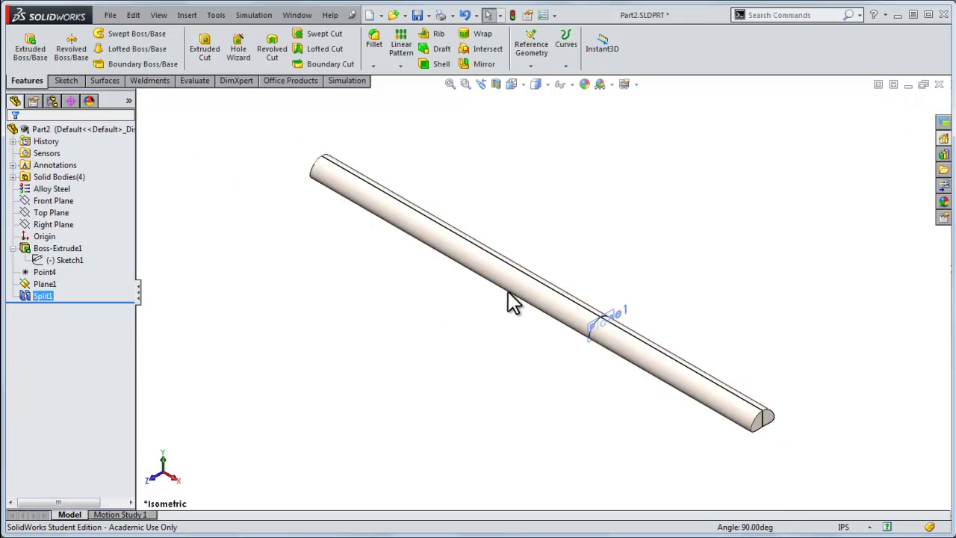
- Inspect the split rod by selecting its bodies one at a time
{"action": "left_click", "coordinate": [551, 289]}
{"action": "left_click", "coordinate": [636, 345]}
{"action": "middle_click_drag", "start_coordinate": [683, 280], "coordinate": [592, 299]}
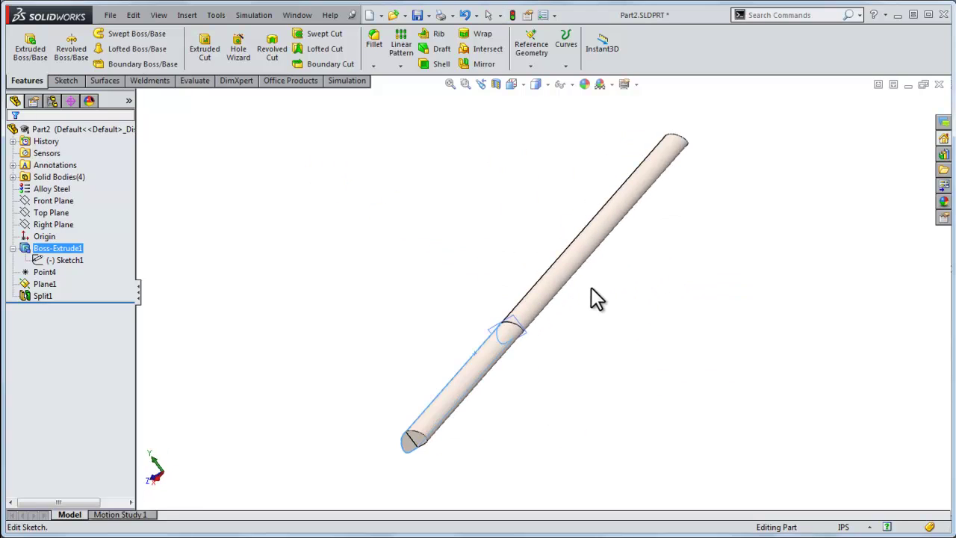
{"action": "left_click", "coordinate": [487, 345]}
{"action": "left_click", "coordinate": [586, 242]}
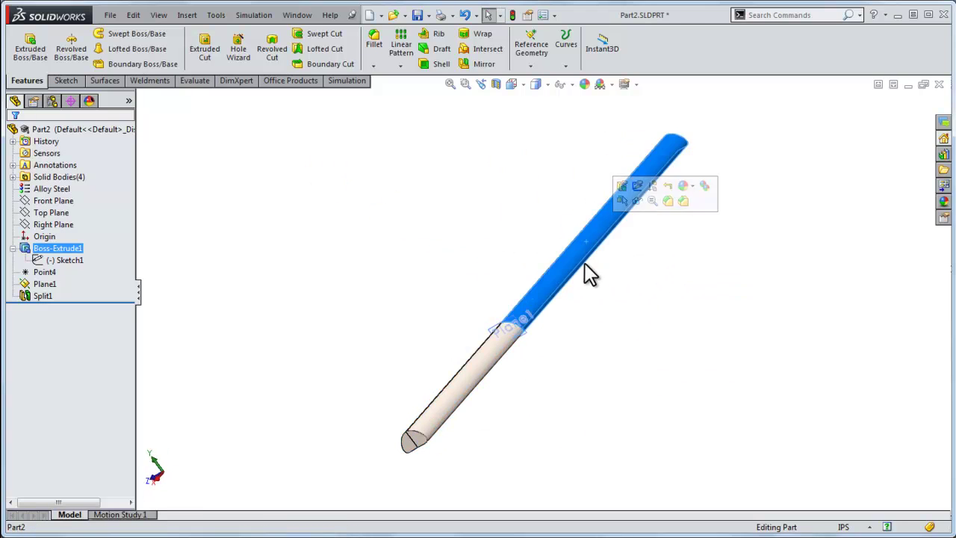
{"action": "left_click", "coordinate": [284, 297]}
- Delete the Split1 feature and confirm the deletion
{"action": "left_click", "coordinate": [34, 297]}
{"action": "right_click", "coordinate": [31, 297]}
{"action": "left_click", "coordinate": [44, 360]}
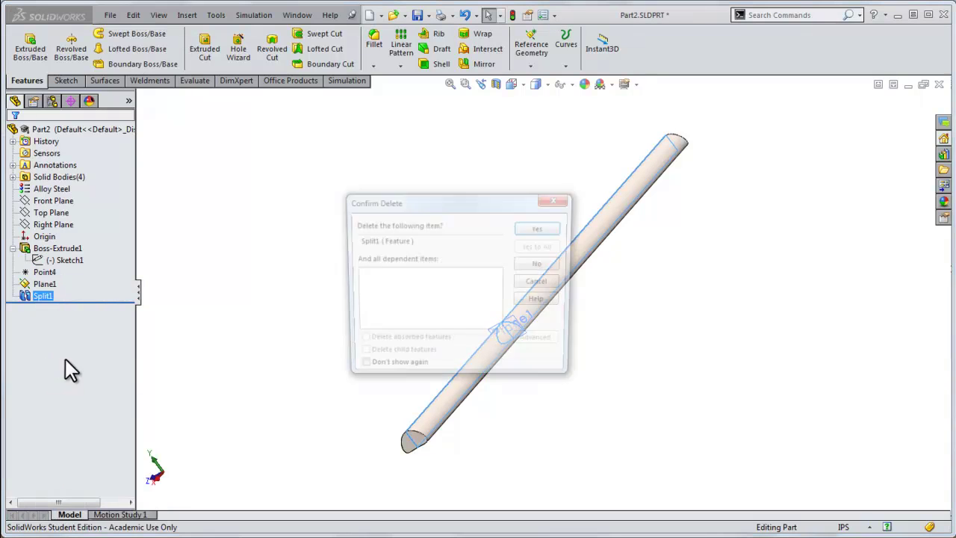
{"action": "left_click", "coordinate": [543, 230]}
- Insert a new Split along Plane1 and Front Plane, cut the part, and check body 3
{"action": "left_click", "coordinate": [186, 15]}
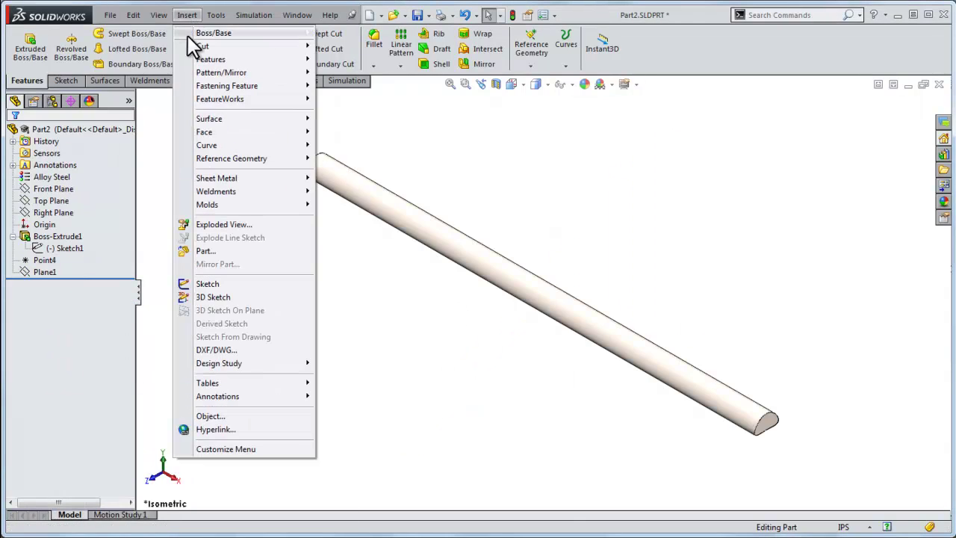
{"action": "mouse_move", "coordinate": [193, 58]}
{"action": "left_click", "coordinate": [76, 297]}
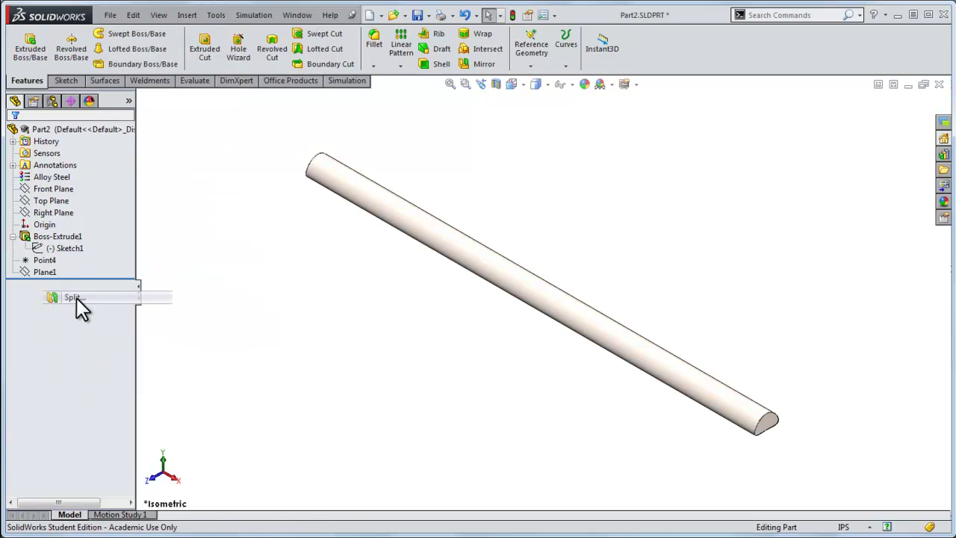
{"action": "middle_click_drag", "start_coordinate": [510, 355], "coordinate": [502, 400]}
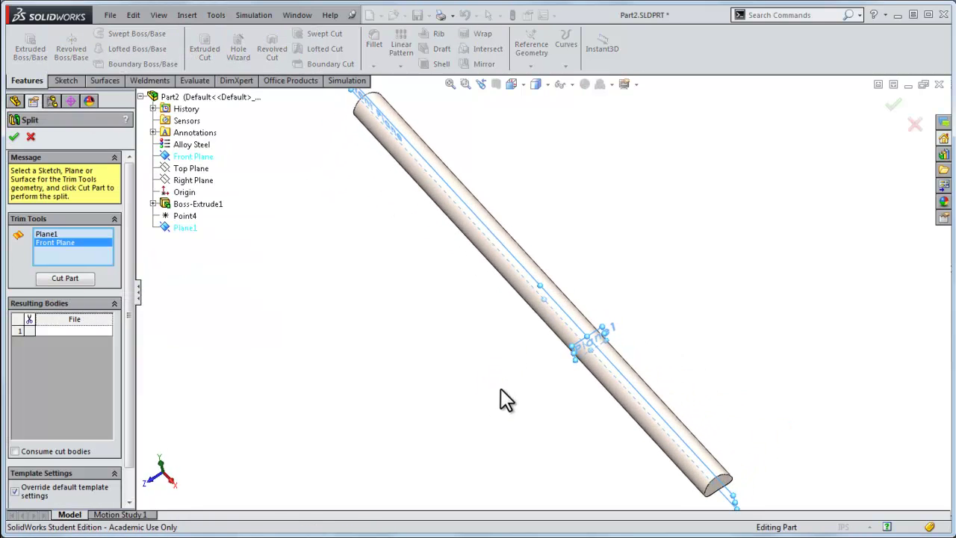
{"action": "left_click", "coordinate": [58, 281]}
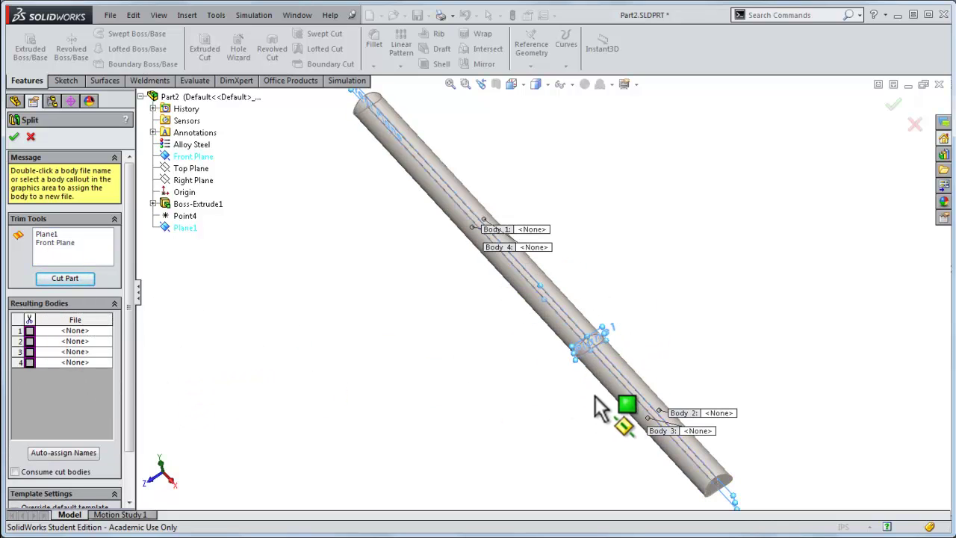
{"action": "scroll", "coordinate": [579, 426], "scroll_direction": "down", "scroll_amount": 3}
{"action": "middle_click_drag", "start_coordinate": [647, 416], "coordinate": [671, 418]}
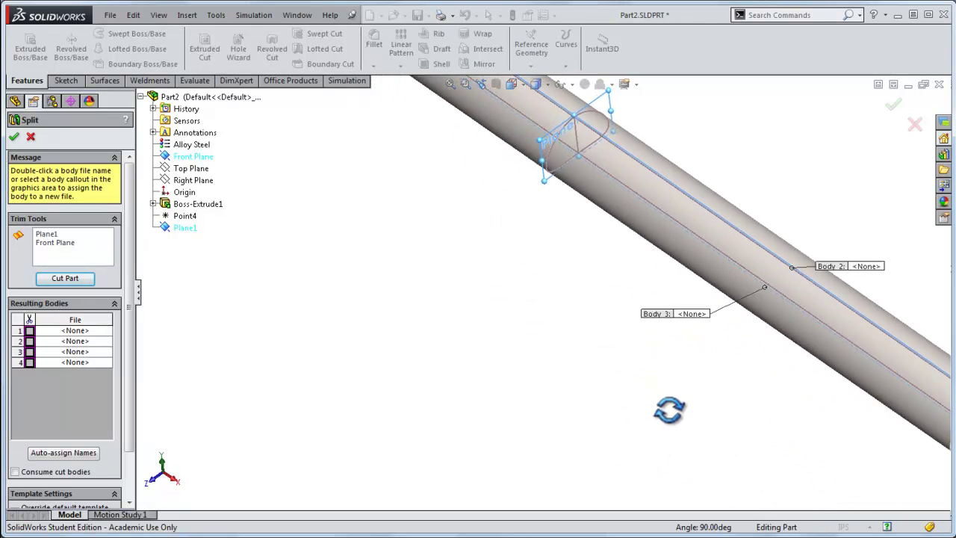
{"action": "left_click", "coordinate": [30, 352]}
{"action": "scroll", "coordinate": [127, 337], "scroll_direction": "down", "scroll_amount": 2}
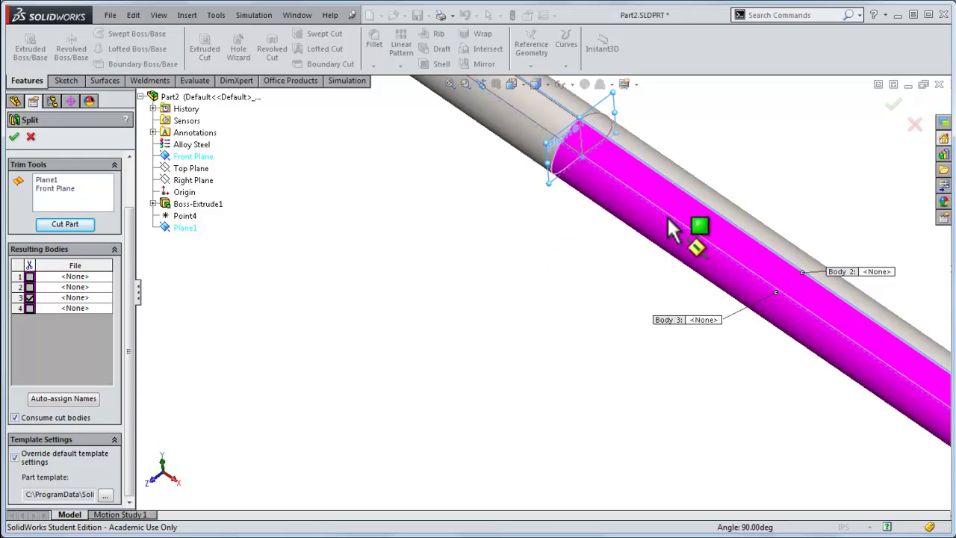
- Confirm the split with body 3 consumed and inspect the flat cut edge
{"action": "left_click", "coordinate": [13, 137]}
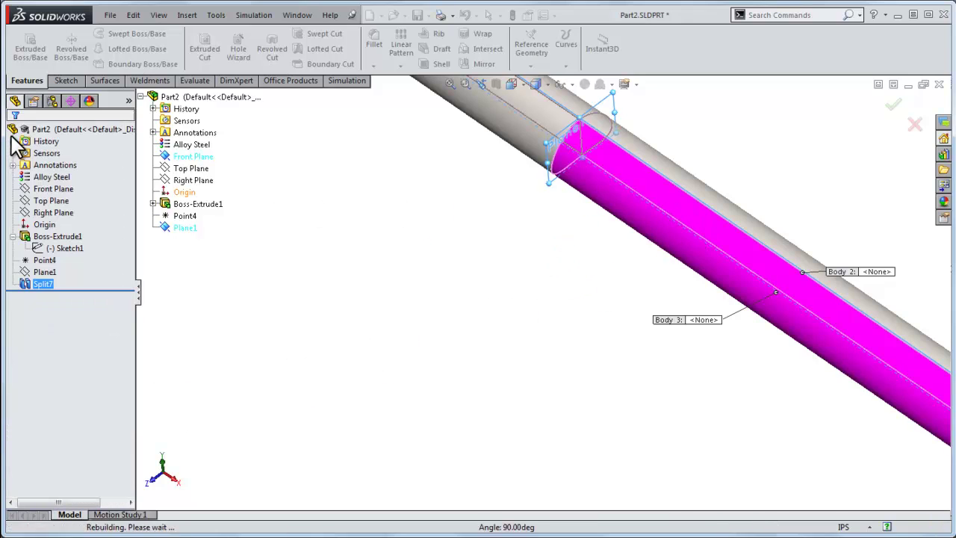
{"action": "key", "text": "f"}
{"action": "scroll", "coordinate": [601, 357], "scroll_direction": "down", "scroll_amount": 5}
{"action": "middle_click_drag", "start_coordinate": [602, 357], "coordinate": [602, 276]}
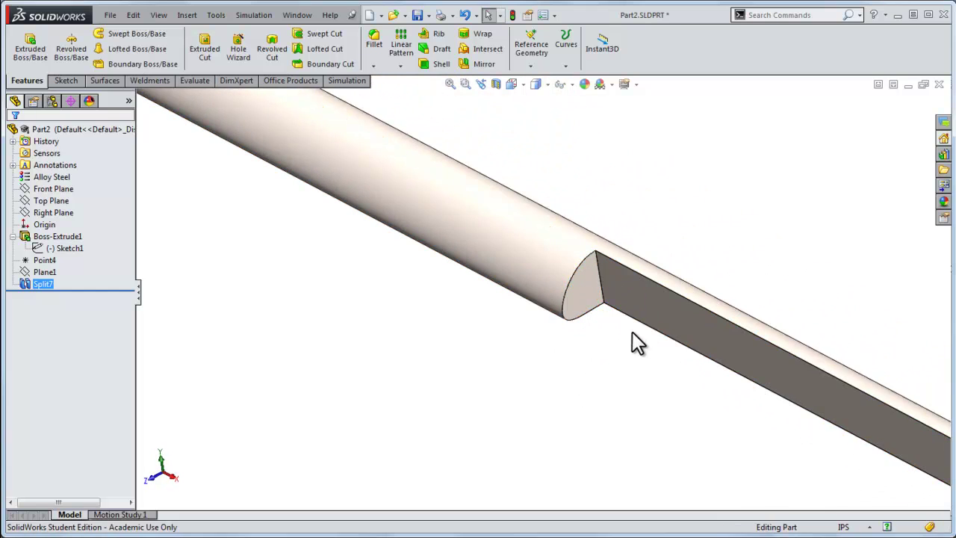
{"action": "left_click", "coordinate": [601, 295]}
{"action": "scroll", "coordinate": [625, 324], "scroll_direction": "down", "scroll_amount": 3}
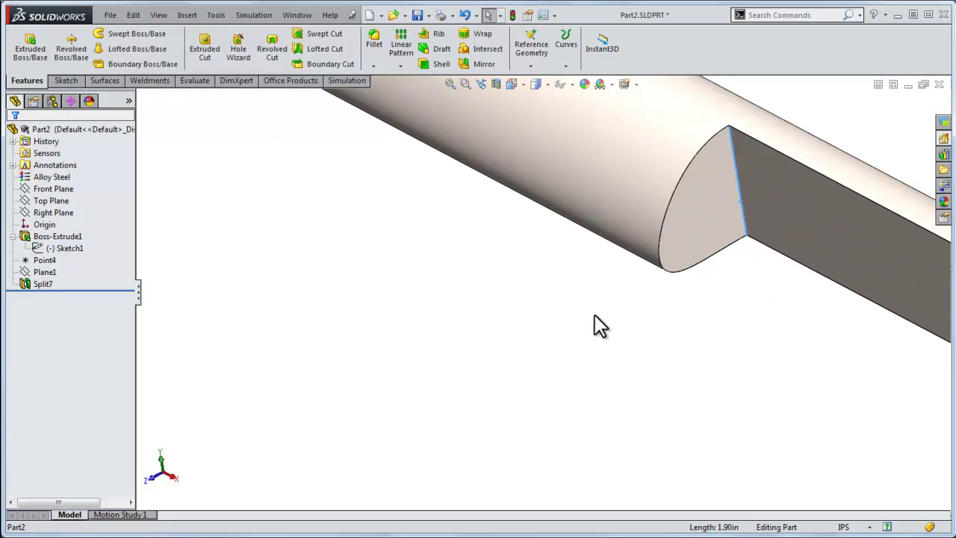
{"action": "middle_click_drag", "start_coordinate": [625, 324], "coordinate": [679, 231]}
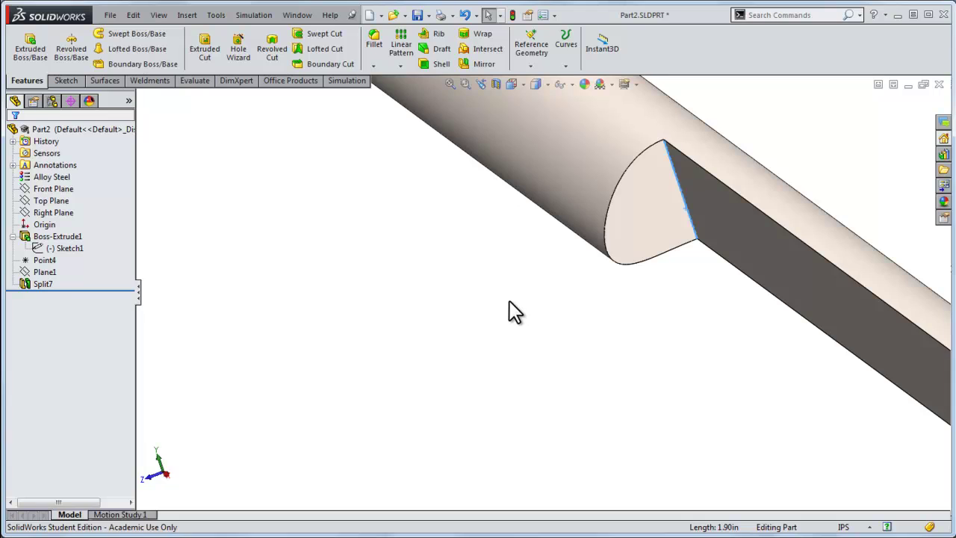
- Delete the Split7 feature and confirm
{"action": "right_click", "coordinate": [41, 284]}
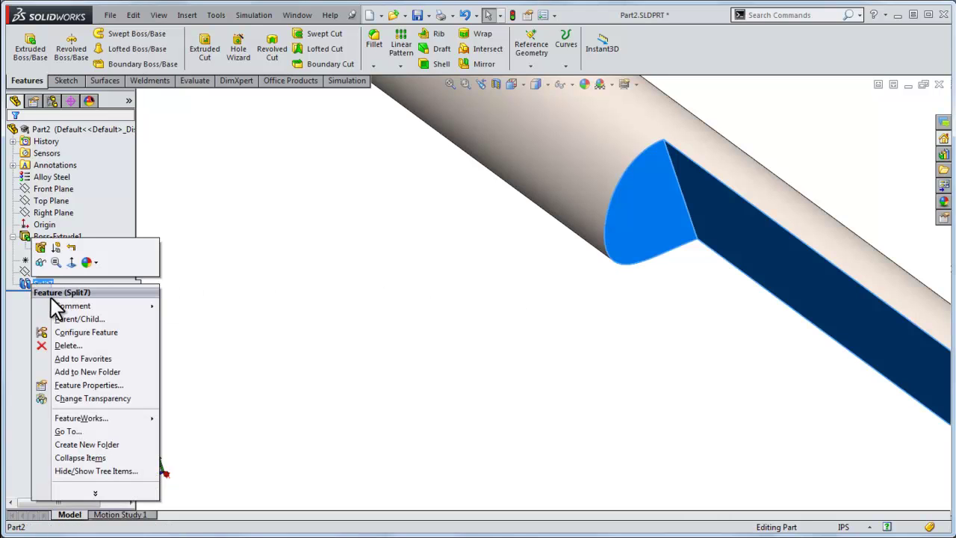
{"action": "left_click", "coordinate": [52, 345]}
{"action": "left_click", "coordinate": [540, 229]}
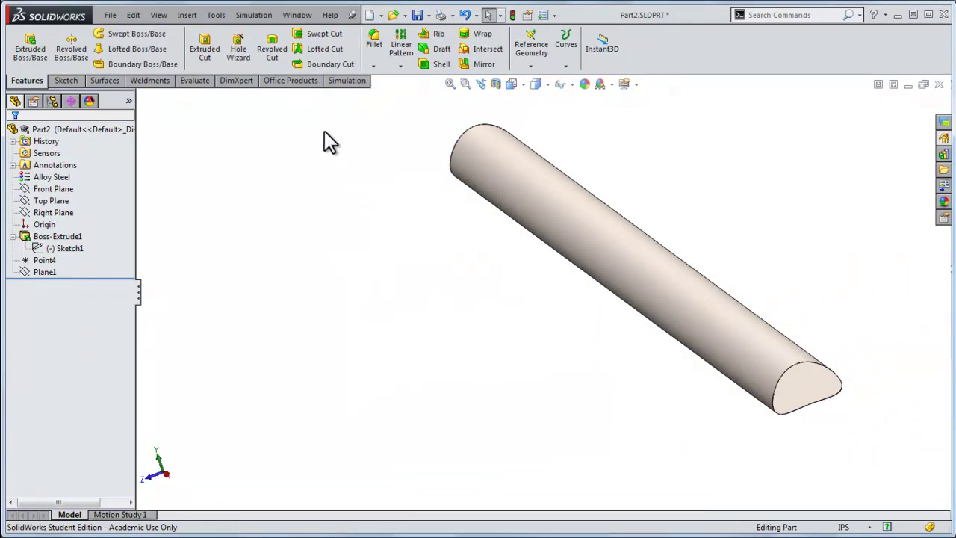
- Split the rod along Plane1 and Front Plane, checking body 3 without consuming cut bodies
{"action": "left_click", "coordinate": [216, 15]}
{"action": "mouse_move", "coordinate": [187, 15]}
{"action": "mouse_move", "coordinate": [342, 40]}
{"action": "left_click", "coordinate": [104, 301]}
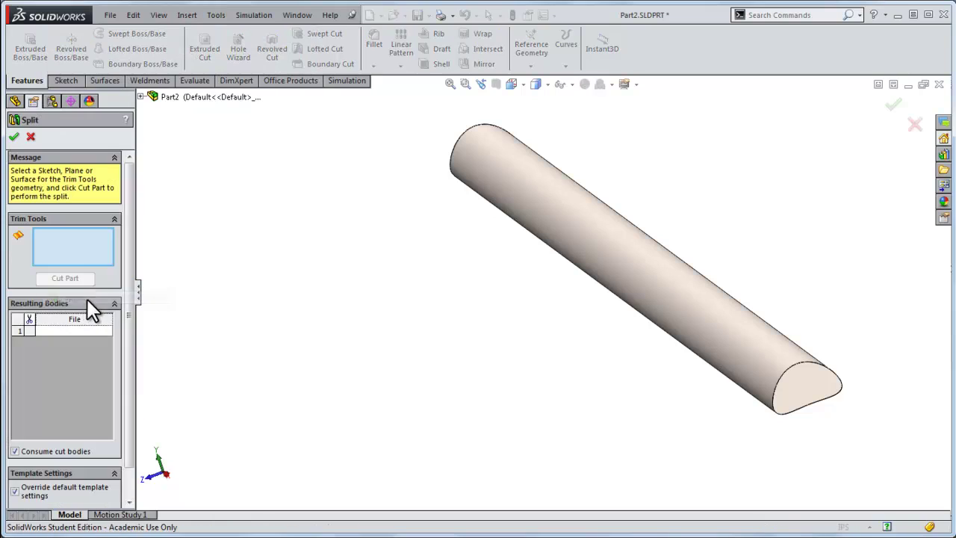
{"action": "left_click", "coordinate": [183, 227]}
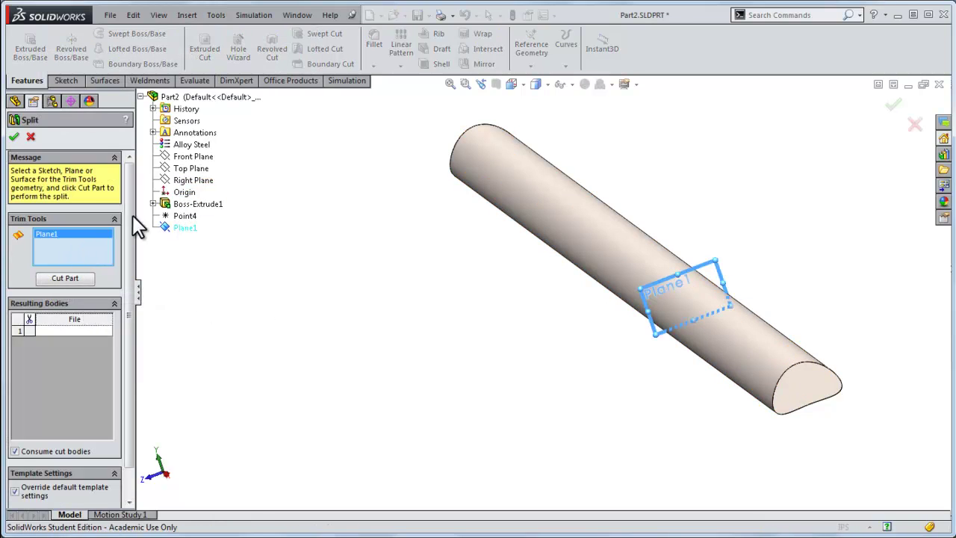
{"action": "left_click", "coordinate": [185, 158]}
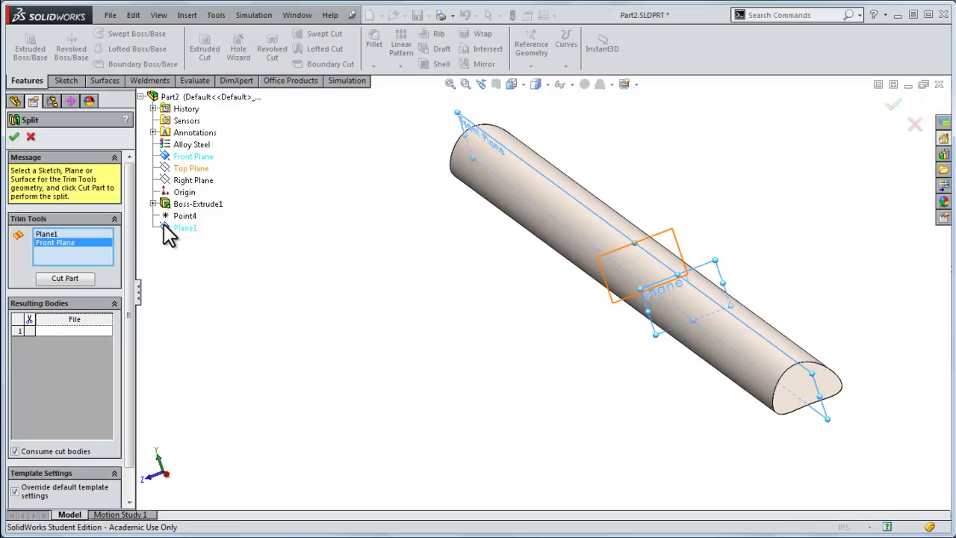
{"action": "left_click", "coordinate": [78, 280]}
{"action": "left_click", "coordinate": [29, 352]}
{"action": "left_click_drag", "start_coordinate": [133, 353], "coordinate": [133, 407]}
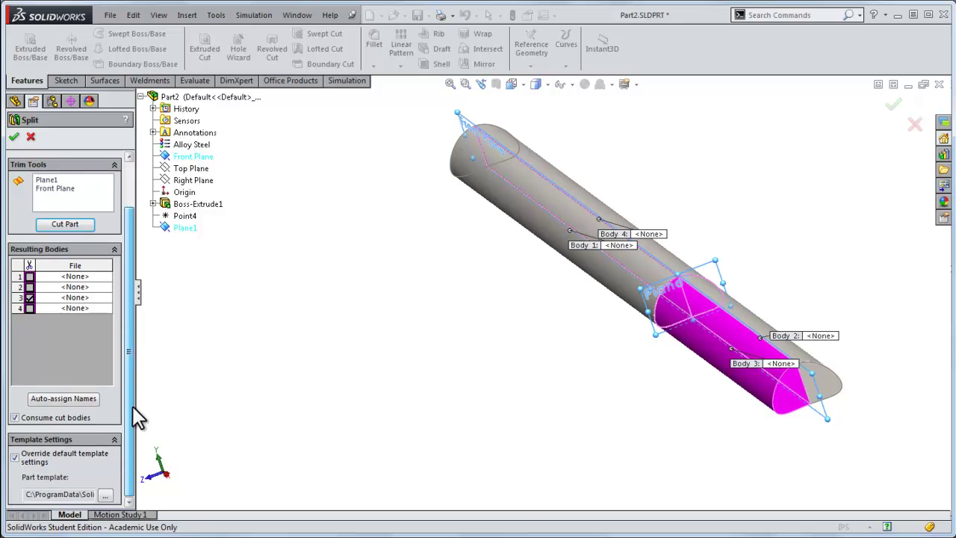
{"action": "left_click", "coordinate": [15, 417]}
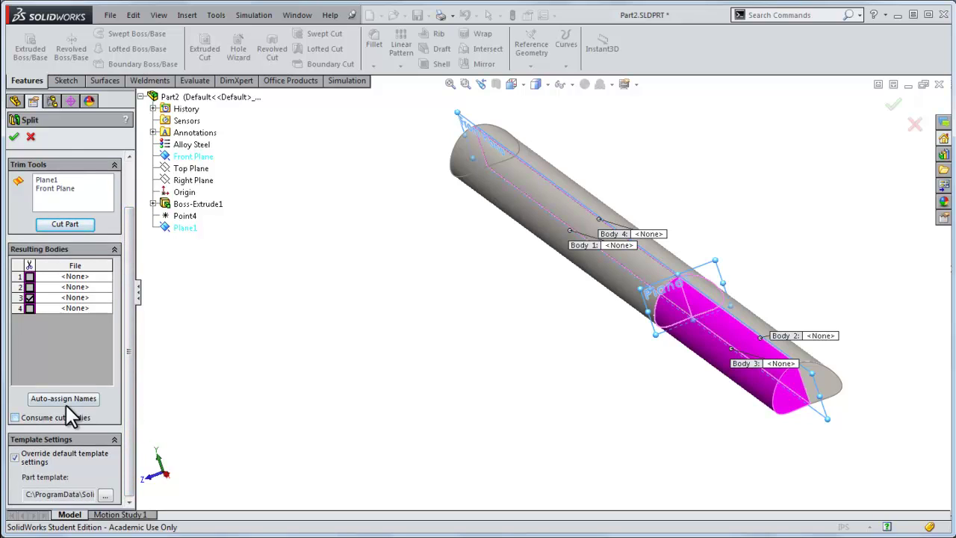
{"action": "left_click", "coordinate": [13, 137]}
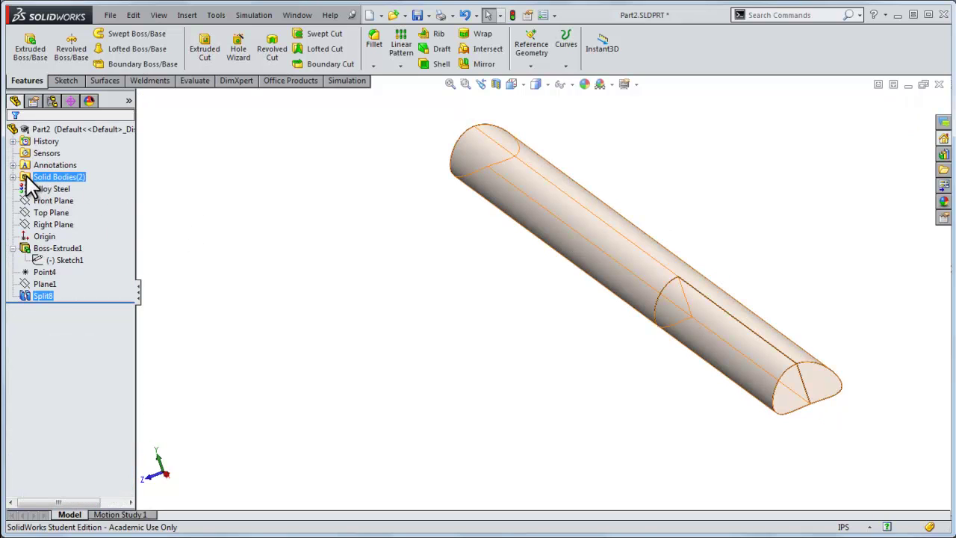
- Compare Split8[1] and Split8[2] in the Solid Bodies list, then view isometric
{"action": "left_click", "coordinate": [13, 177]}
{"action": "left_click", "coordinate": [48, 192]}
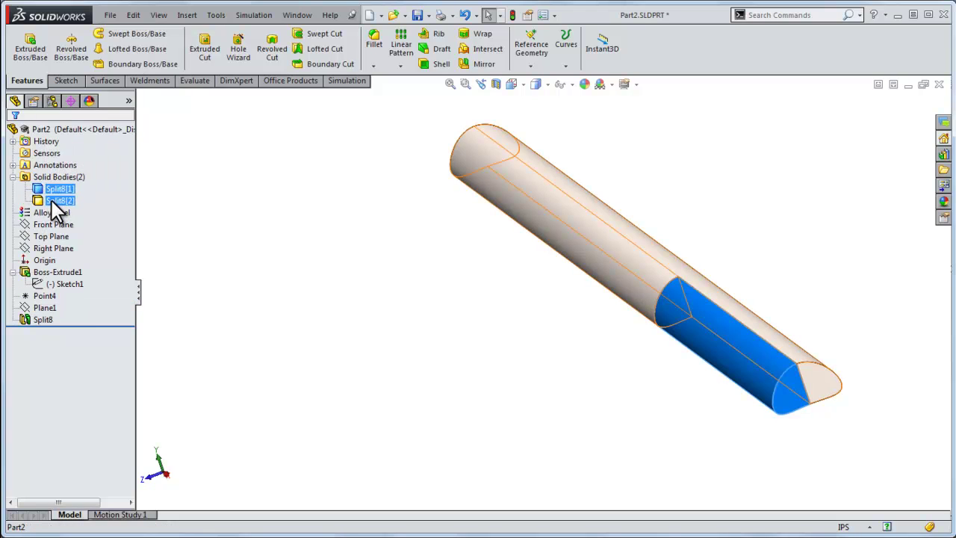
{"action": "left_click", "coordinate": [51, 200]}
{"action": "left_click", "coordinate": [47, 192]}
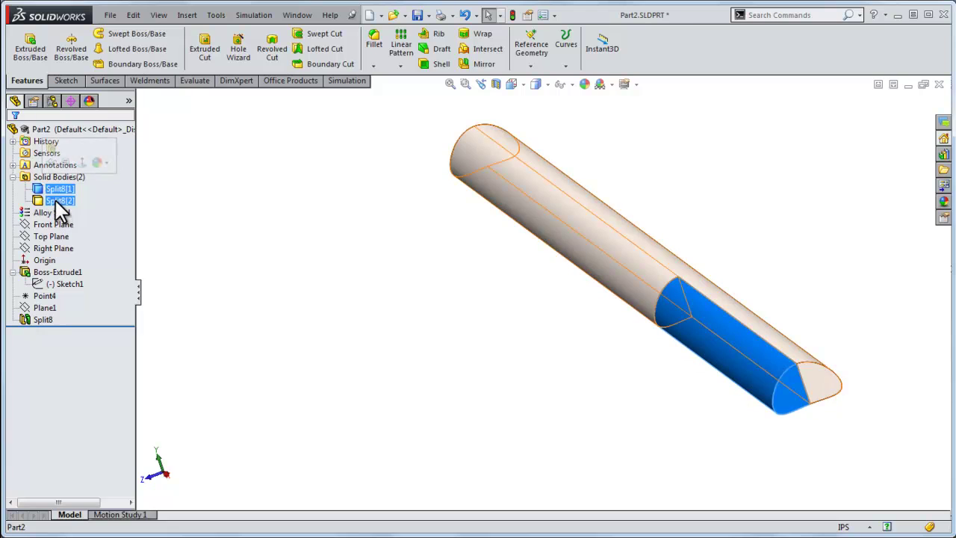
{"action": "left_click", "coordinate": [54, 201]}
{"action": "left_click", "coordinate": [53, 190]}
{"action": "left_click", "coordinate": [56, 201]}
{"action": "left_click", "coordinate": [232, 223]}
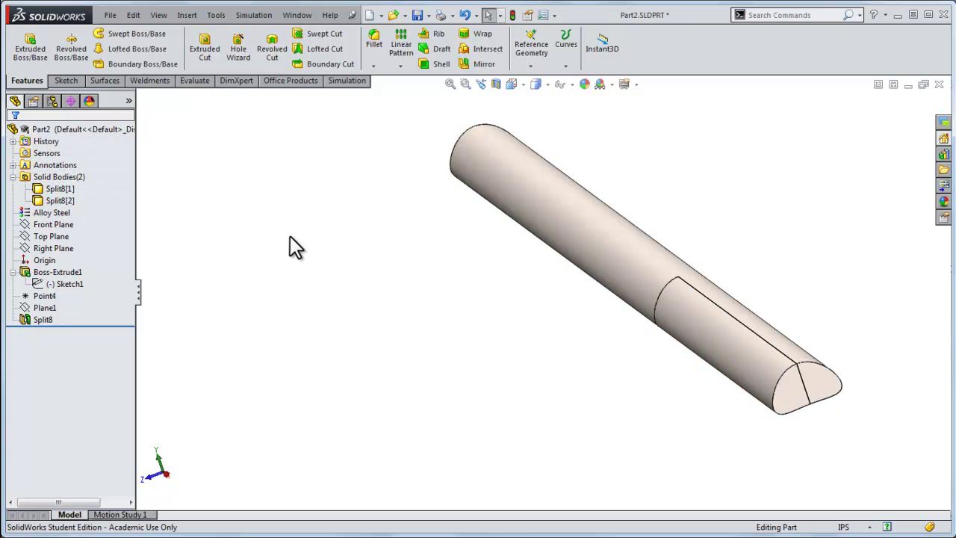
{"action": "key", "text": "ctrl+7"}
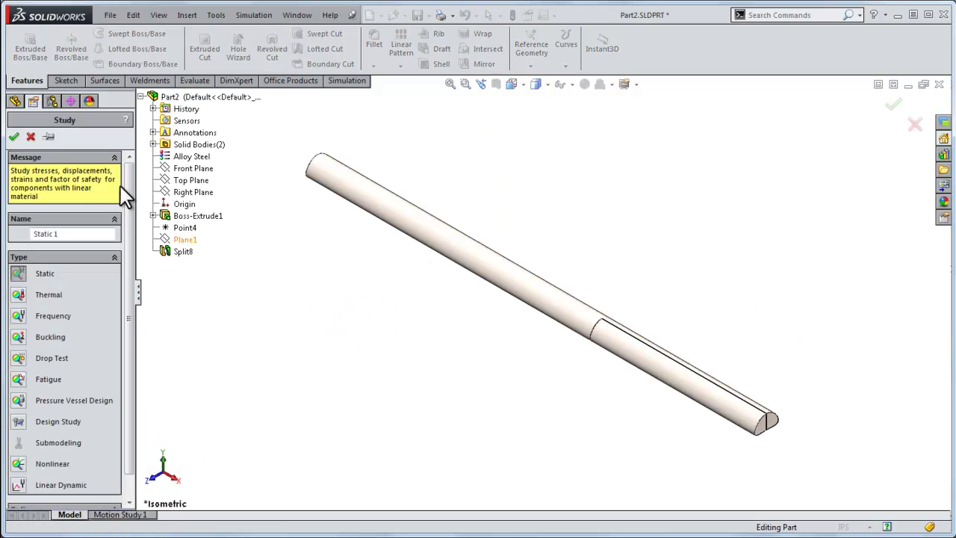
- Create the Static 1 study and start a force load
{"action": "left_click", "coordinate": [14, 136]}
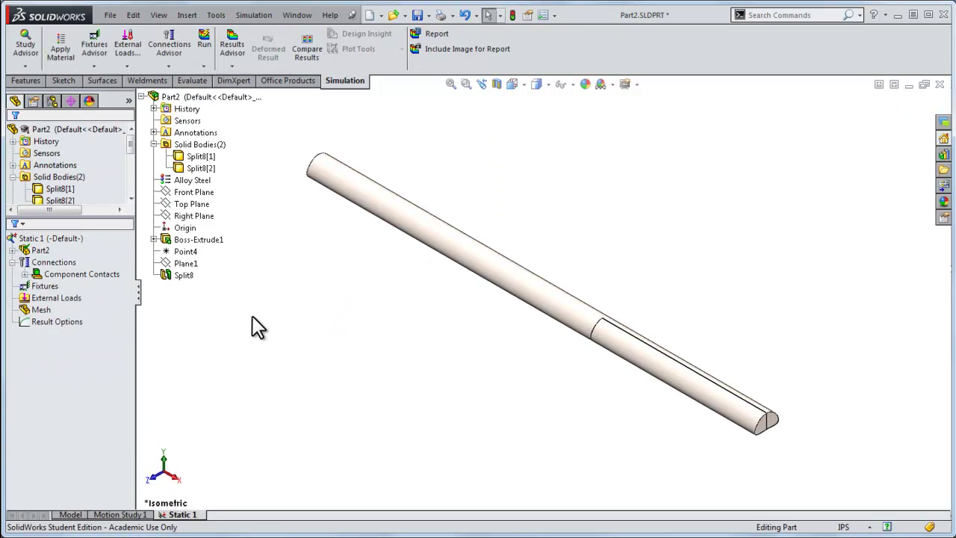
{"action": "left_click", "coordinate": [42, 288]}
{"action": "right_click", "coordinate": [42, 299]}
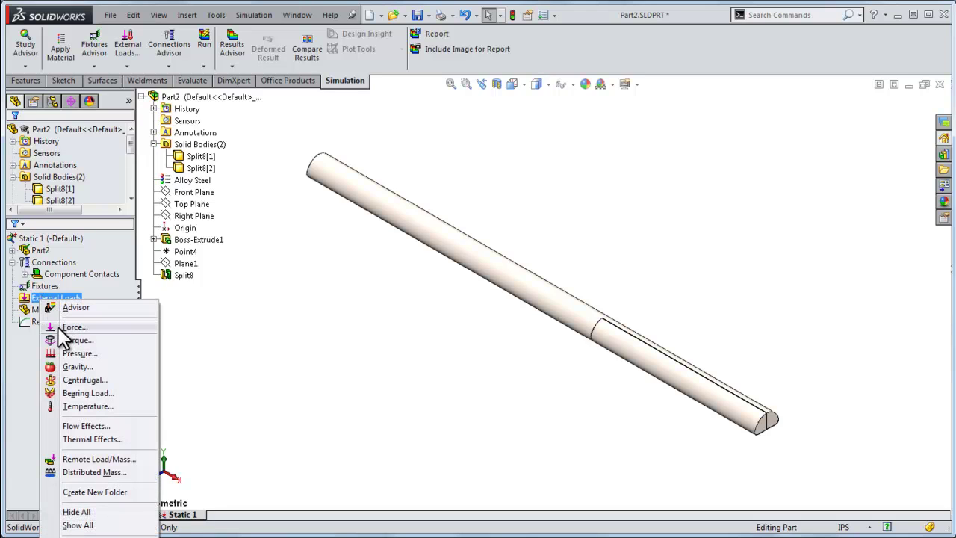
{"action": "left_click", "coordinate": [52, 324]}
- Apply a 100 lbf force at Point4 normal to the Top Plane in English (IPS) units
{"action": "middle_click_drag", "start_coordinate": [405, 369], "coordinate": [218, 230]}
{"action": "right_click", "coordinate": [183, 249]}
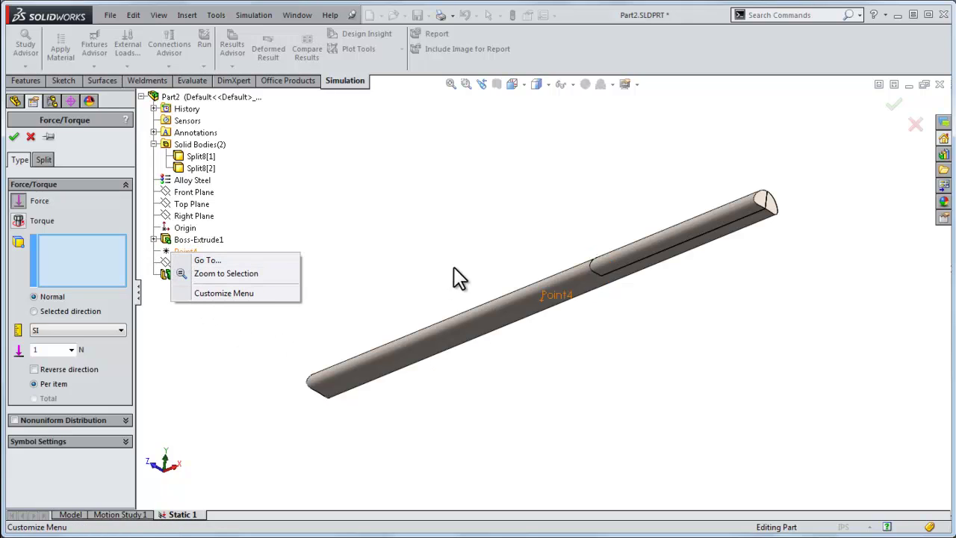
{"action": "left_click", "coordinate": [323, 351]}
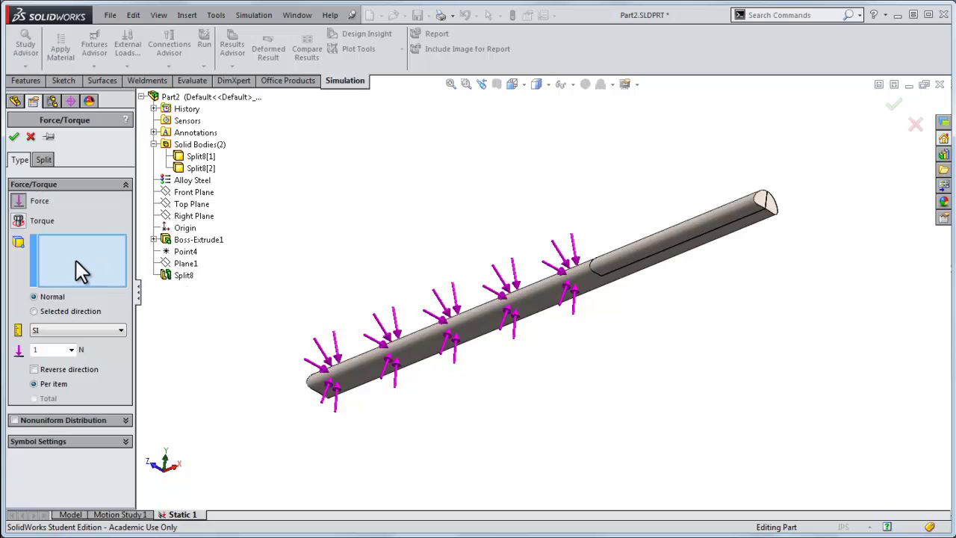
{"action": "left_click", "coordinate": [187, 251]}
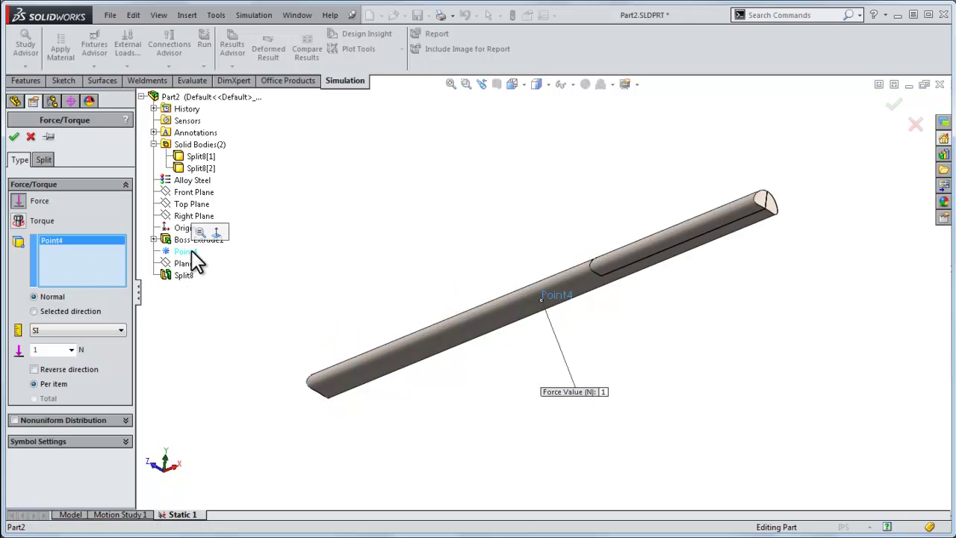
{"action": "left_click", "coordinate": [65, 310]}
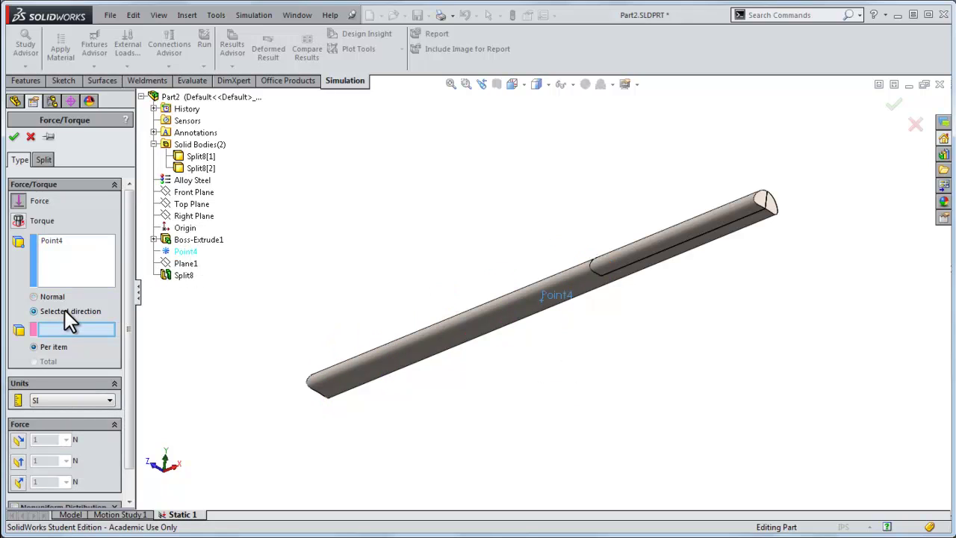
{"action": "left_click", "coordinate": [182, 204]}
{"action": "mouse_move", "coordinate": [377, 240]}
{"action": "middle_mouse_down"}
{"action": "mouse_move", "coordinate": [412, 284]}
{"action": "mouse_move", "coordinate": [388, 232]}
{"action": "middle_mouse_up"}
{"action": "left_click", "coordinate": [43, 400]}
{"action": "left_click", "coordinate": [47, 418]}
{"action": "left_click", "coordinate": [18, 481]}
{"action": "type", "text": "100"}
{"action": "left_click", "coordinate": [14, 136]}
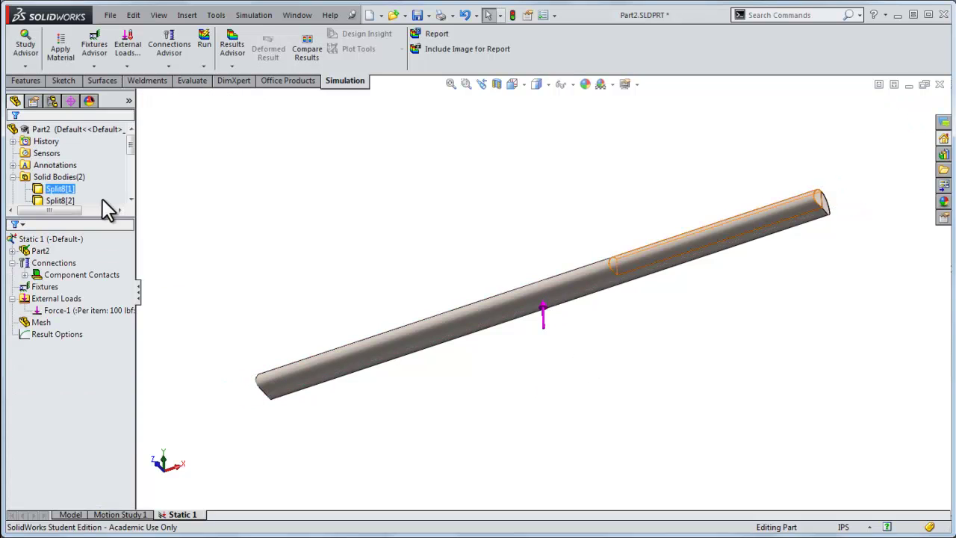
- Review Force-1 from several angles and begin a second external force
{"action": "middle_click_drag", "start_coordinate": [355, 226], "coordinate": [405, 272]}
{"action": "middle_click_drag", "start_coordinate": [607, 355], "coordinate": [573, 315]}
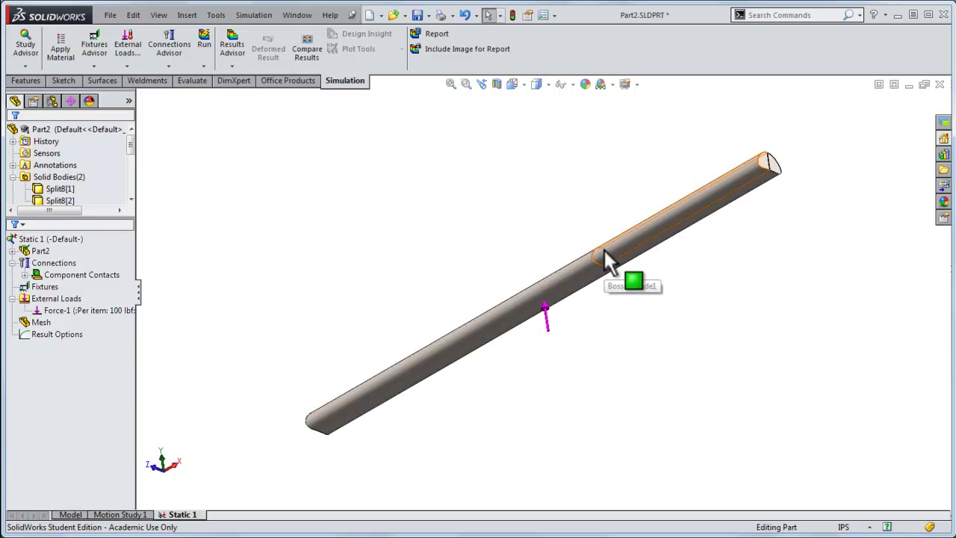
{"action": "middle_click_drag", "start_coordinate": [583, 254], "coordinate": [484, 318]}
{"action": "right_click", "coordinate": [52, 299]}
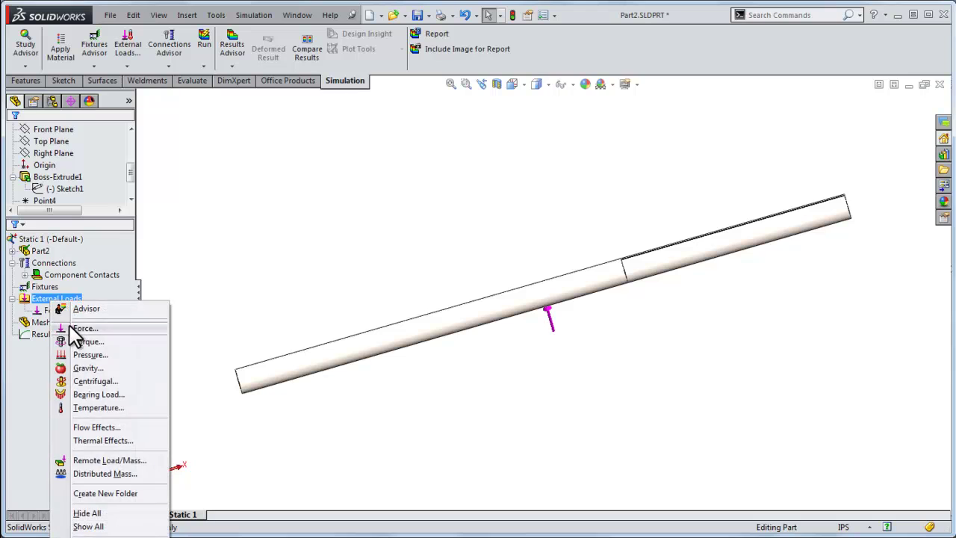
{"action": "left_click", "coordinate": [78, 329]}
- Select the rod's near end face and both halves of the far end face
{"action": "middle_click_drag", "start_coordinate": [231, 306], "coordinate": [347, 281]}
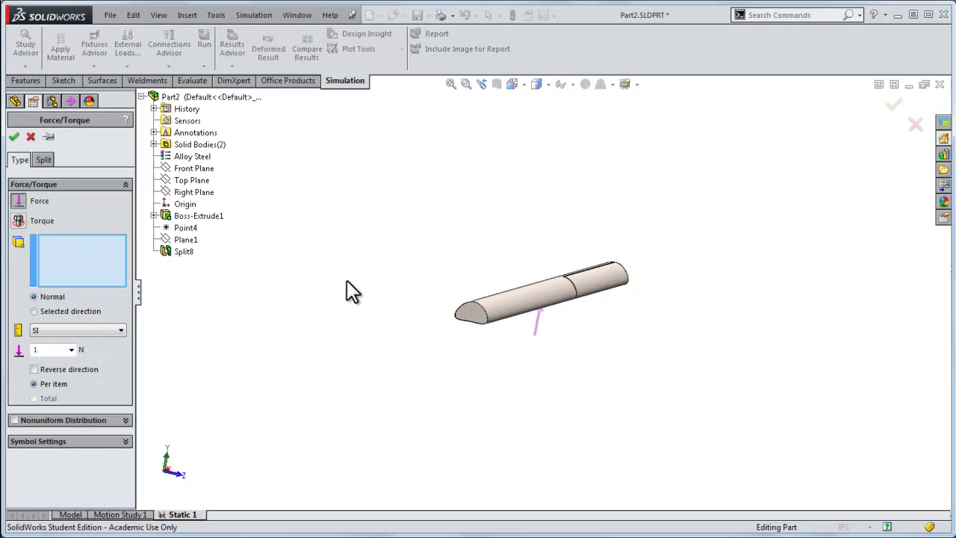
{"action": "left_click", "coordinate": [466, 312]}
{"action": "middle_click_drag", "start_coordinate": [465, 289], "coordinate": [695, 304]}
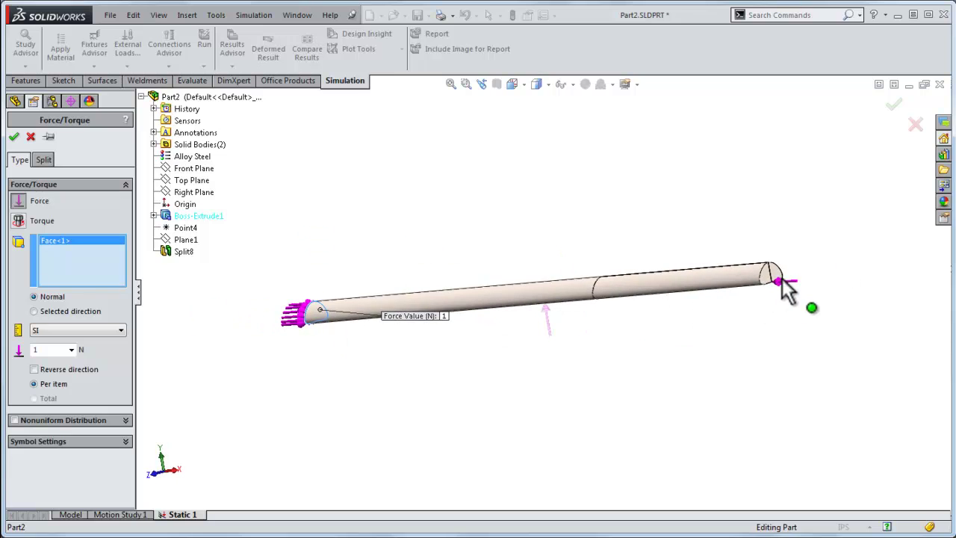
{"action": "scroll", "coordinate": [777, 295], "scroll_direction": "down", "scroll_amount": 3}
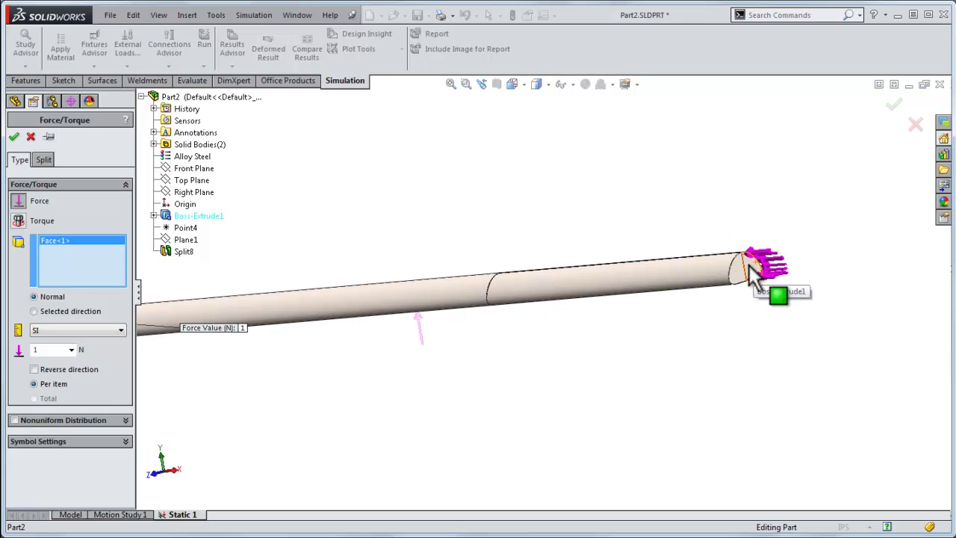
{"action": "left_click", "coordinate": [749, 265]}
{"action": "scroll", "coordinate": [725, 309], "scroll_direction": "down", "scroll_amount": 4}
{"action": "left_click", "coordinate": [714, 237]}
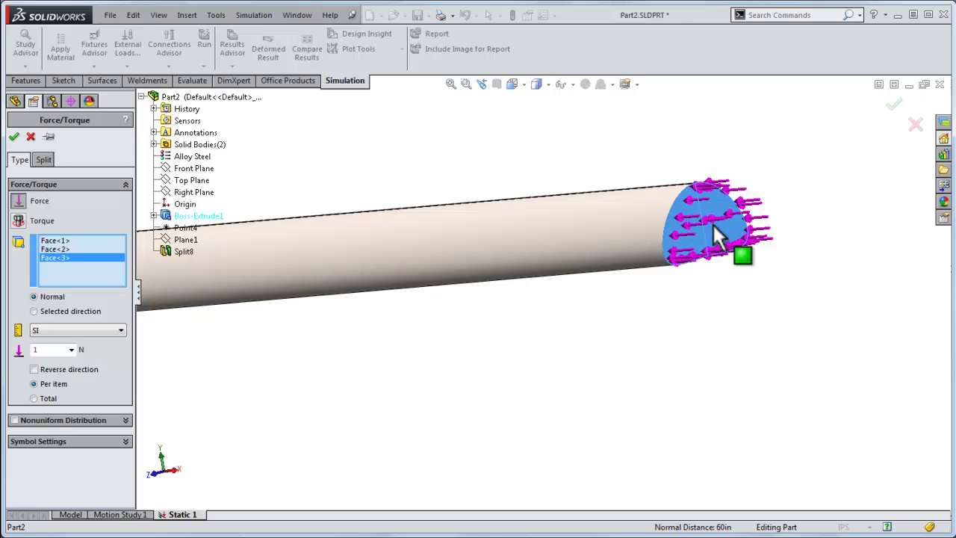
- Set a reversed 100 lbf total force normal to the Top Plane in English (IPS) units
{"action": "left_click", "coordinate": [47, 313]}
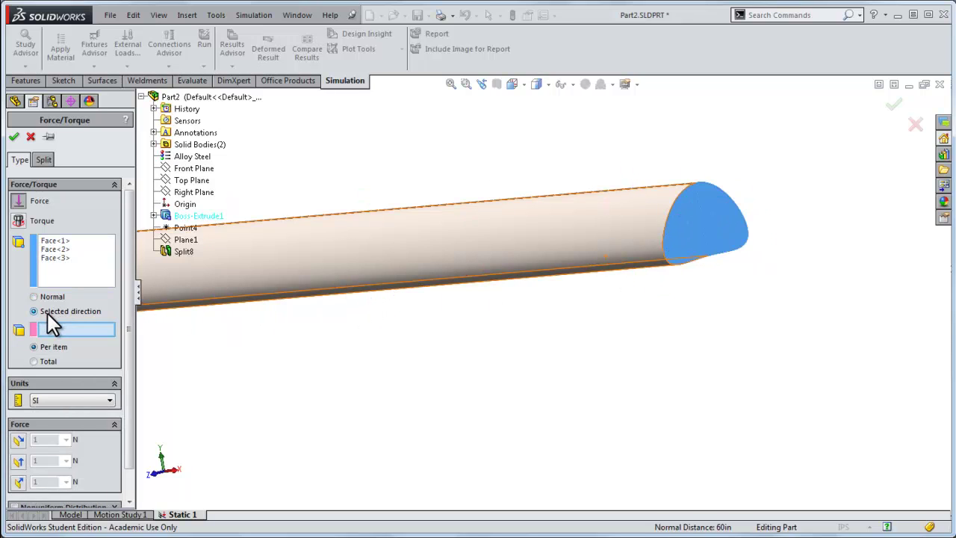
{"action": "left_click", "coordinate": [188, 179]}
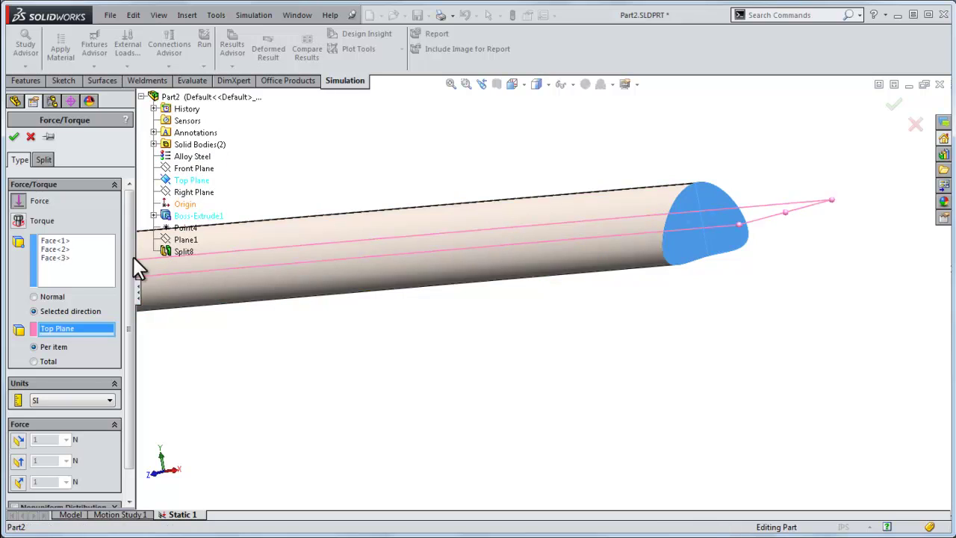
{"action": "scroll", "coordinate": [133, 389], "scroll_direction": "down", "scroll_amount": 2}
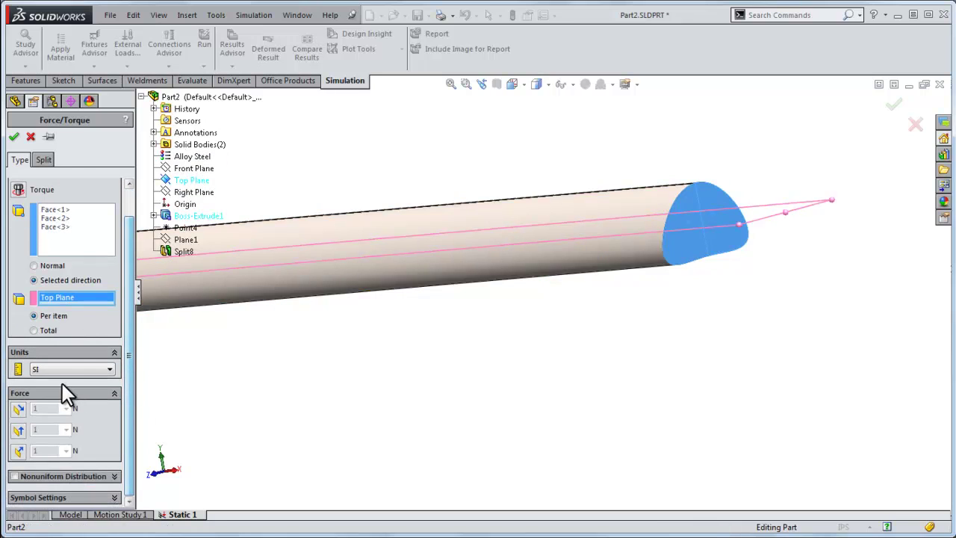
{"action": "left_click", "coordinate": [67, 369]}
{"action": "left_click", "coordinate": [61, 389]}
{"action": "left_click", "coordinate": [19, 450]}
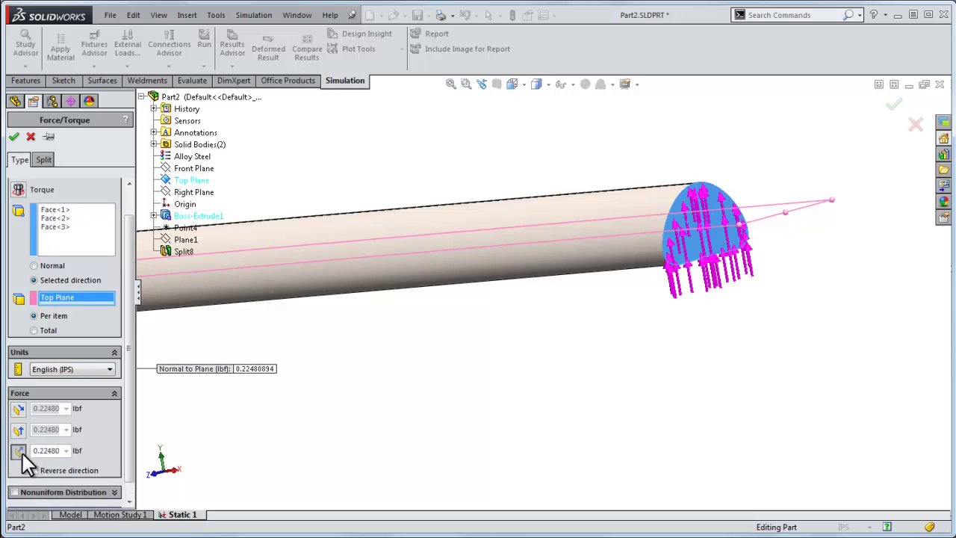
{"action": "double_click", "coordinate": [41, 451]}
{"action": "type", "text": "100"}
{"action": "left_click", "coordinate": [36, 471]}
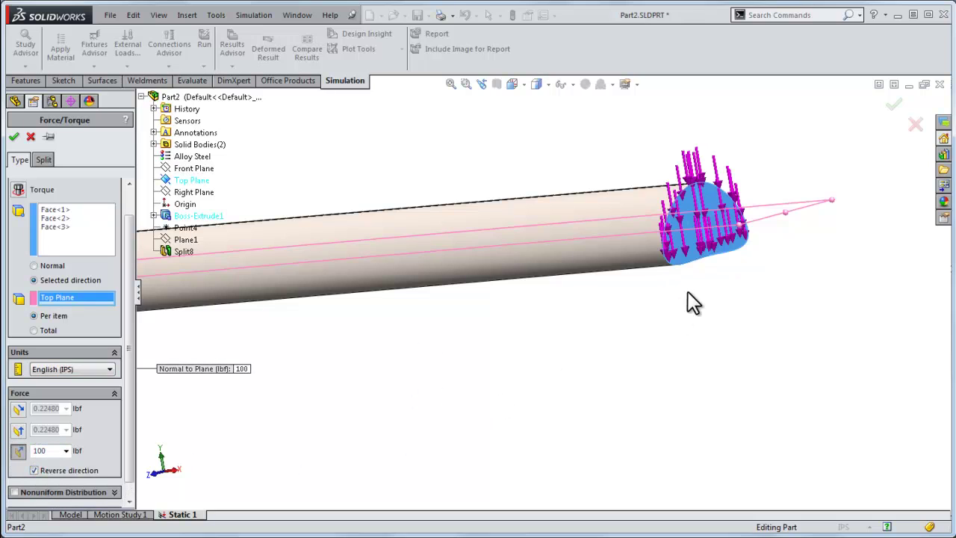
{"action": "scroll", "coordinate": [130, 359], "scroll_direction": "down", "scroll_amount": 1}
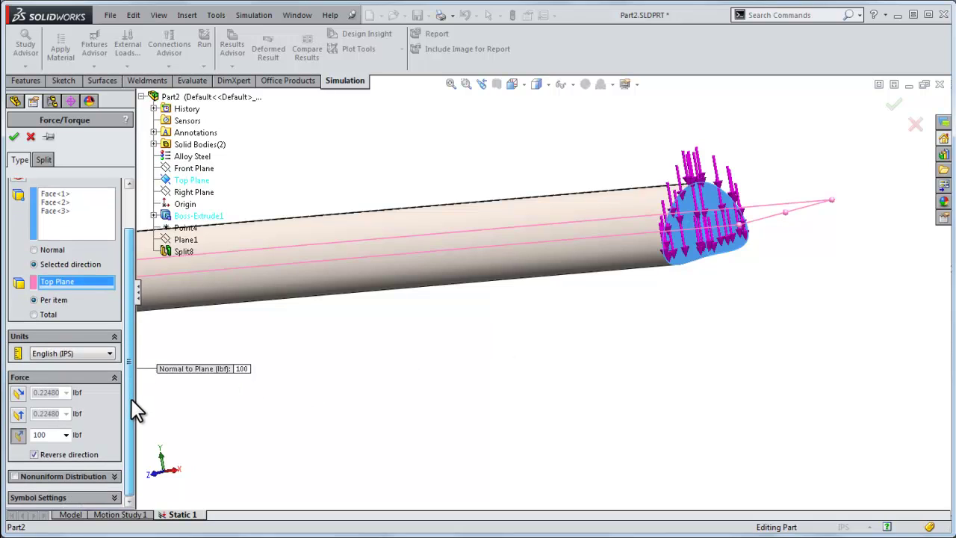
{"action": "left_click", "coordinate": [34, 315]}
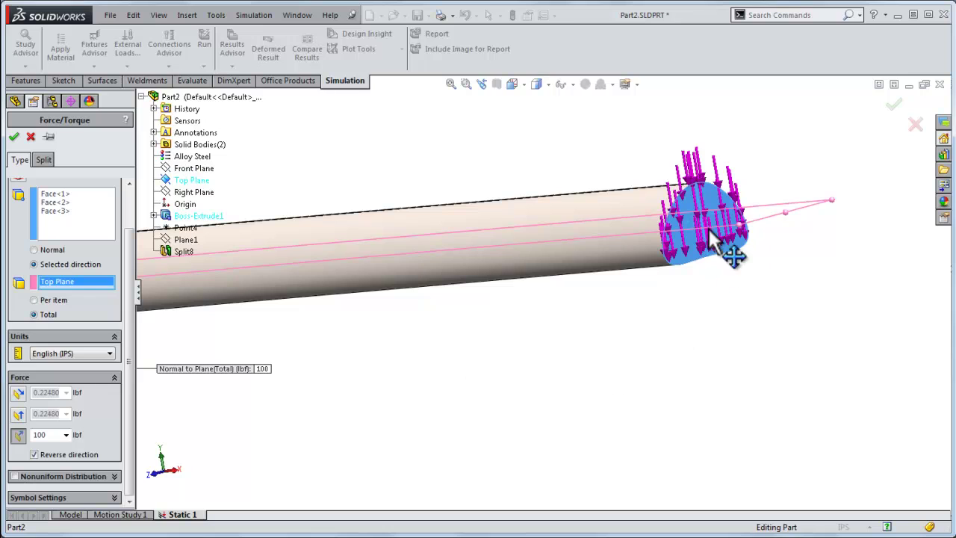
{"action": "scroll", "coordinate": [544, 282], "scroll_direction": "up", "scroll_amount": 5}
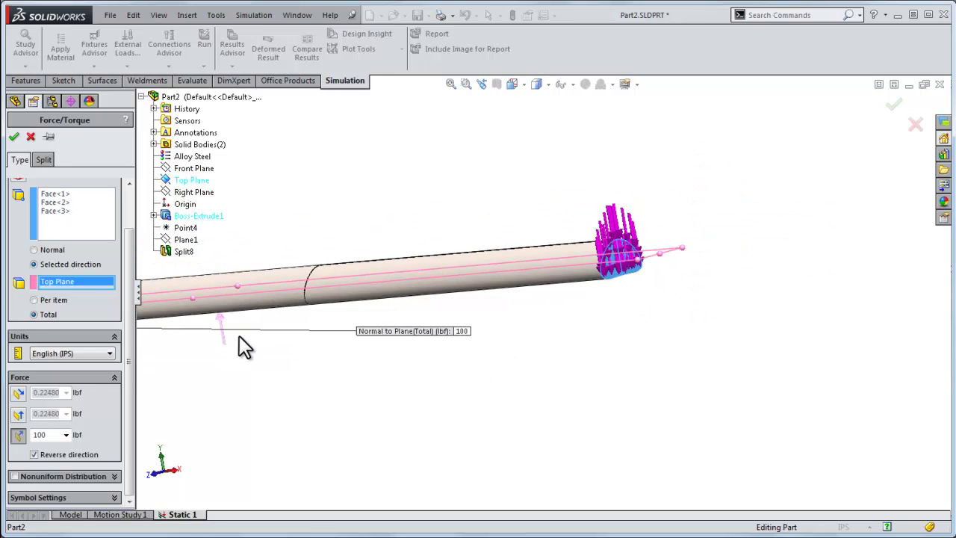
{"action": "key", "text": "Return"}
{"action": "key", "text": "ctrl+7"}
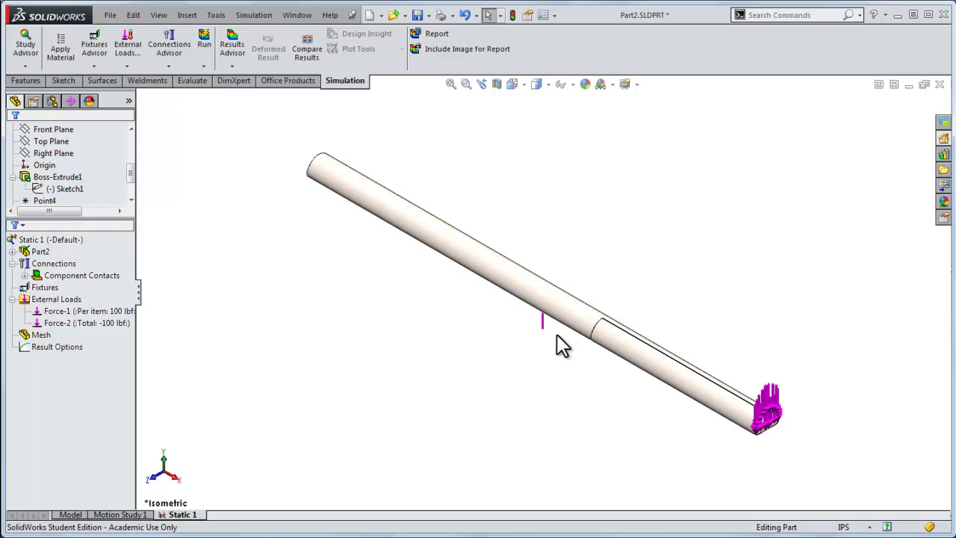
- Enable Use inertial relief in the Static 1 study properties
{"action": "right_click", "coordinate": [68, 241]}
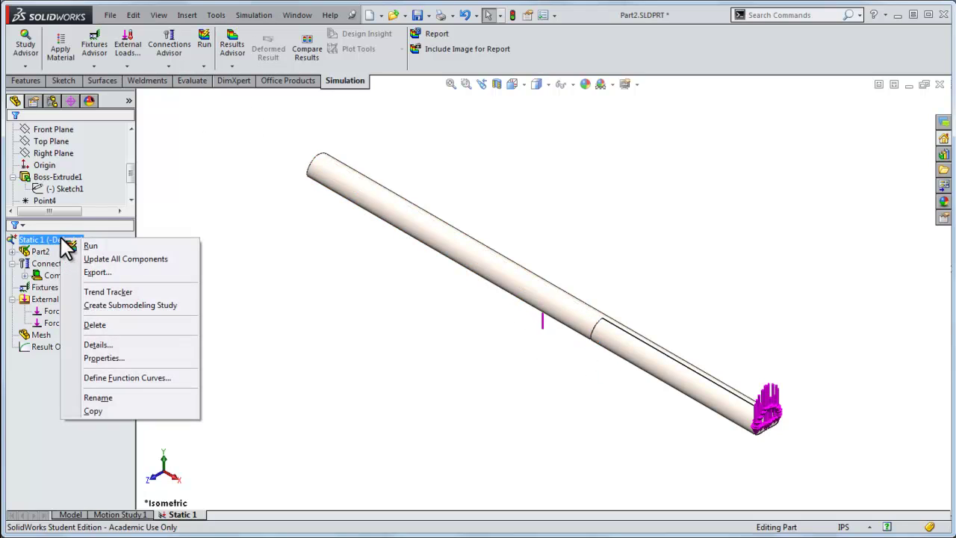
{"action": "left_click", "coordinate": [88, 356]}
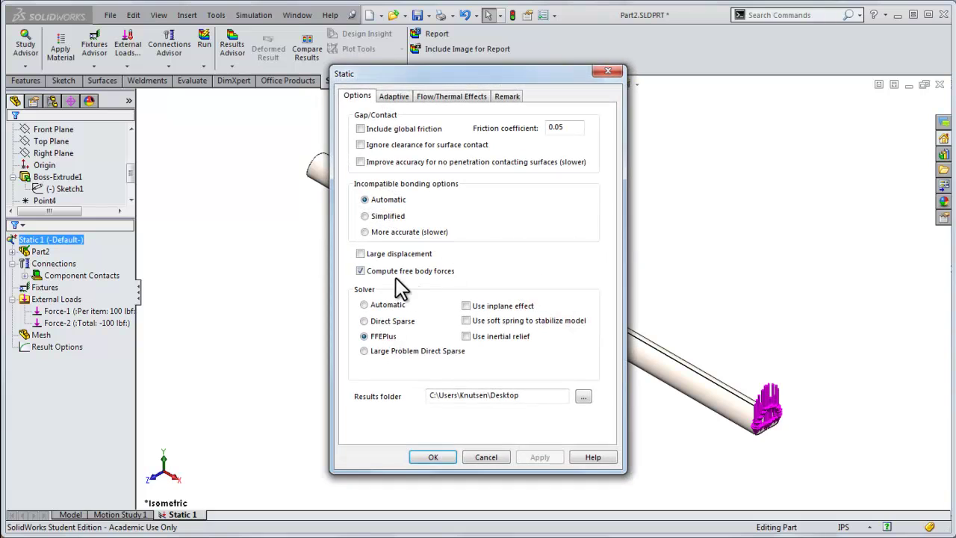
{"action": "left_click", "coordinate": [467, 336]}
{"action": "left_click", "coordinate": [439, 456]}
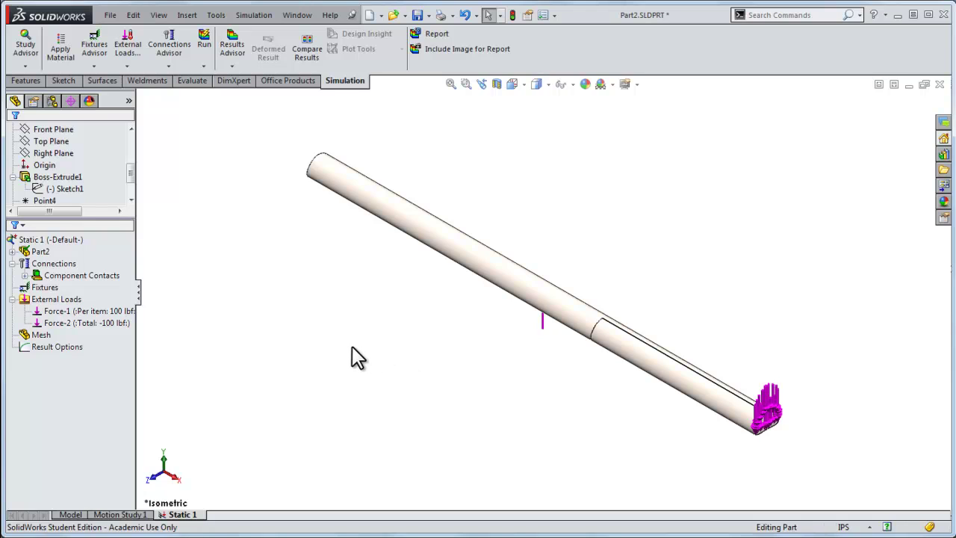
- Save the part and run the Static 1 analysis
{"action": "key", "text": "ctrl+s"}
{"action": "left_click", "coordinate": [204, 34]}
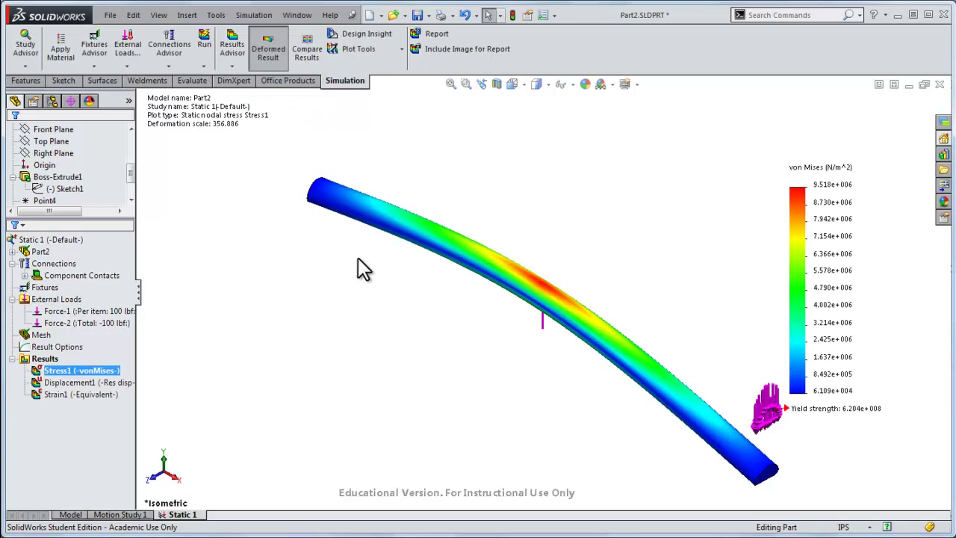
{"action": "left_click", "coordinate": [75, 515]}
- Confirm Global Contact stays Bonded under Component Contacts and rerun Static 1
{"action": "left_click", "coordinate": [184, 515]}
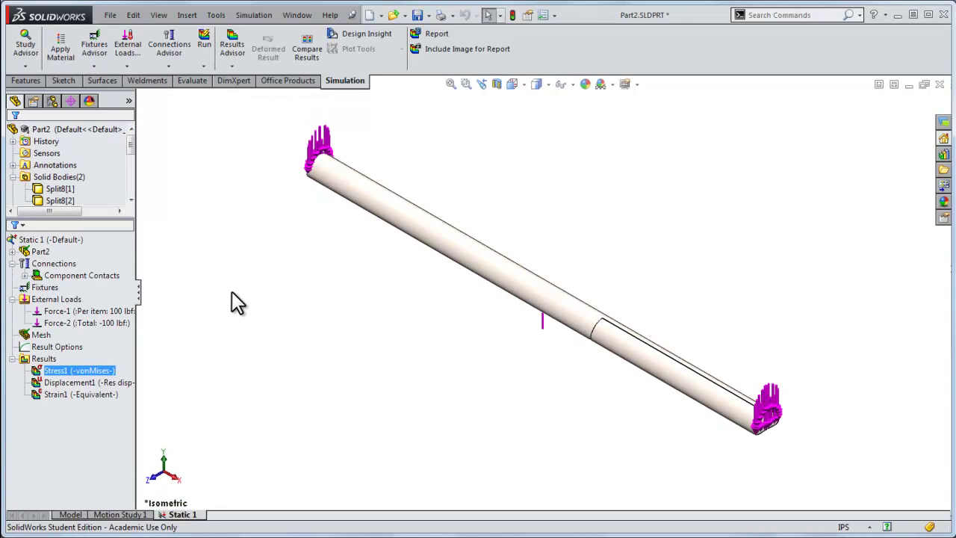
{"action": "left_click", "coordinate": [25, 275]}
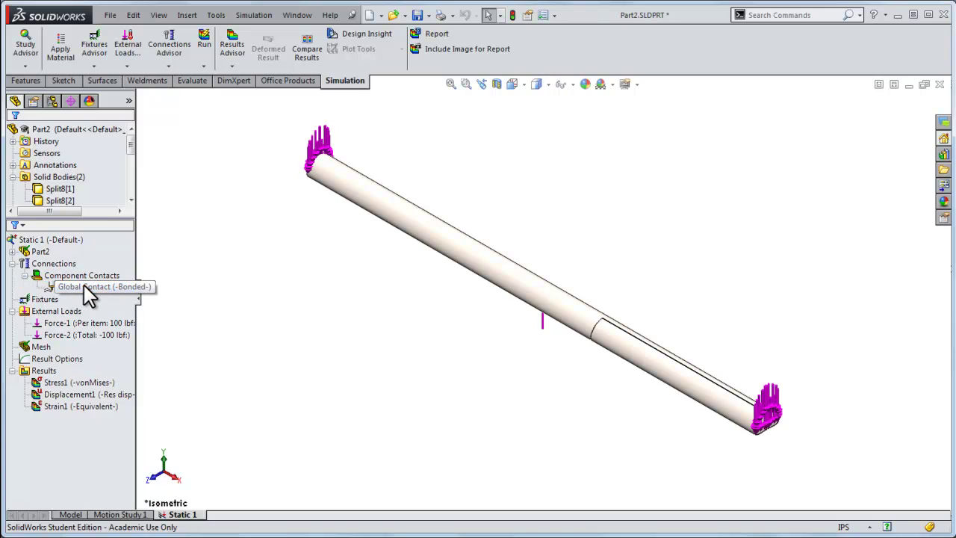
{"action": "right_click", "coordinate": [75, 278]}
{"action": "right_click", "coordinate": [64, 288]}
{"action": "left_click", "coordinate": [85, 315]}
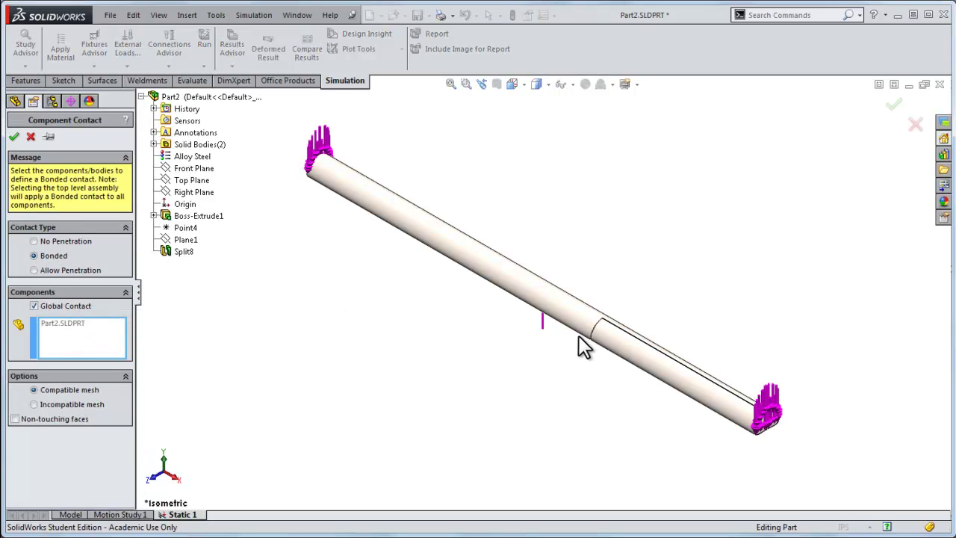
{"action": "scroll", "coordinate": [605, 324], "scroll_direction": "down", "scroll_amount": 4}
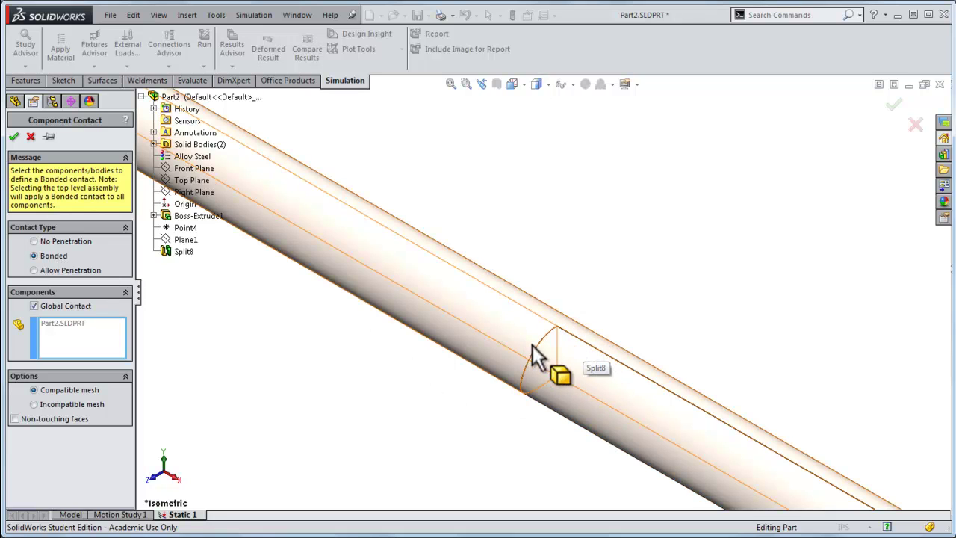
{"action": "scroll", "coordinate": [461, 396], "scroll_direction": "up", "scroll_amount": 3}
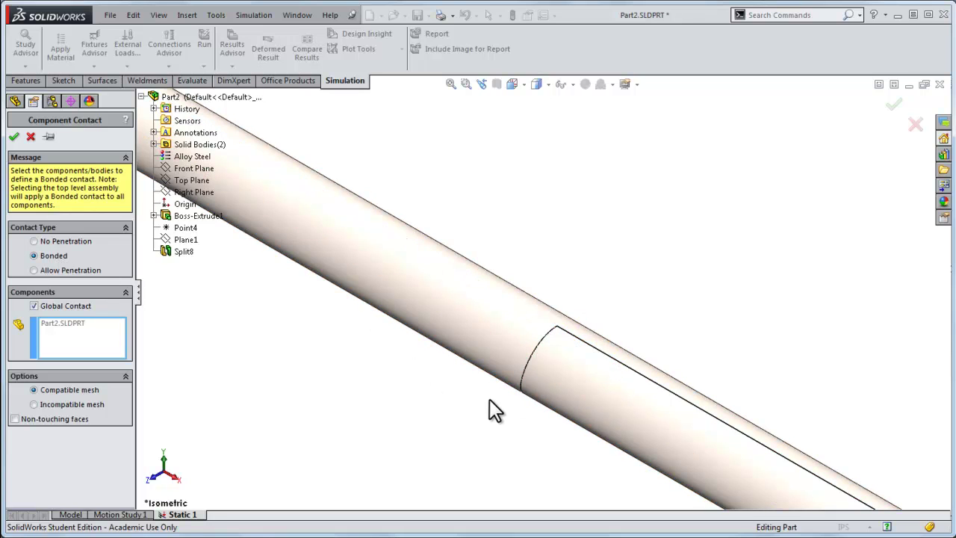
{"action": "scroll", "coordinate": [547, 334], "scroll_direction": "down", "scroll_amount": 3}
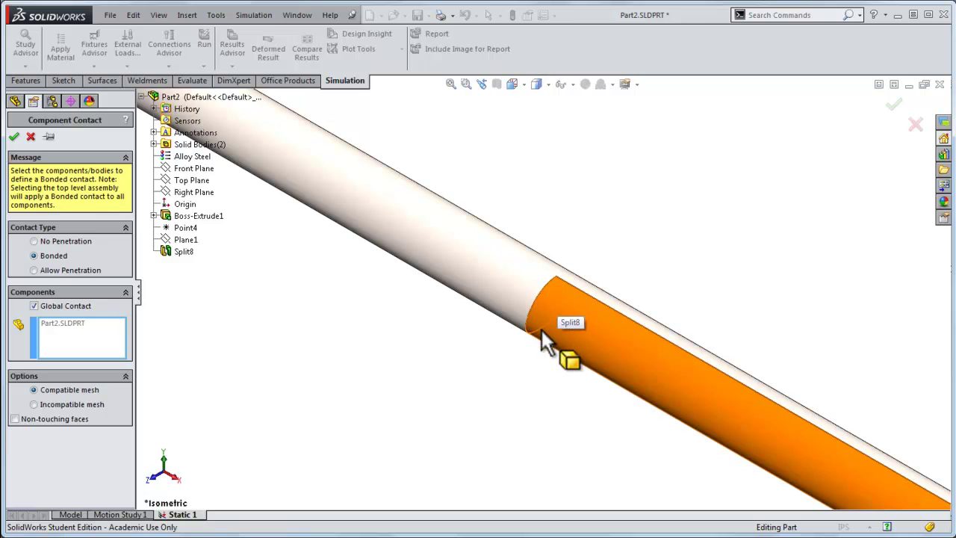
{"action": "left_click", "coordinate": [13, 135]}
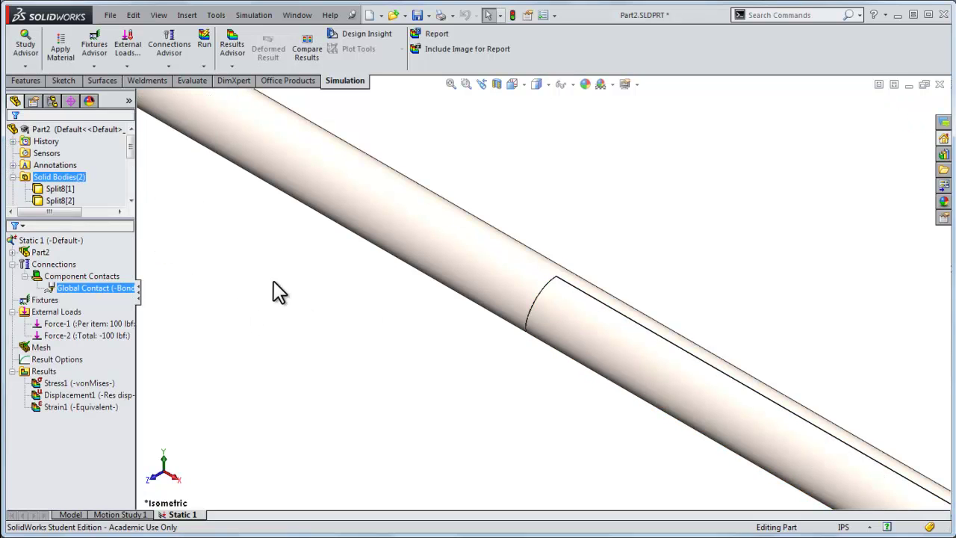
{"action": "left_click", "coordinate": [202, 44]}
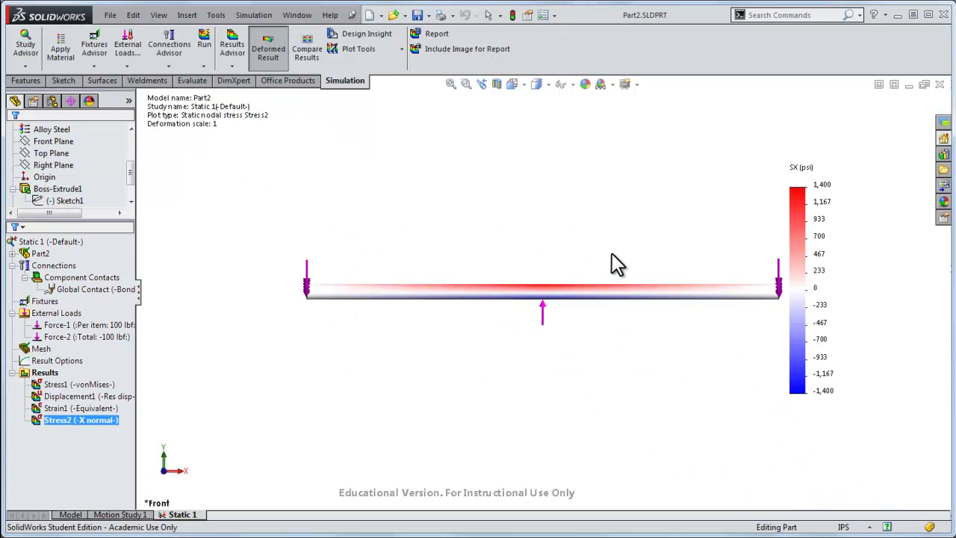
- Orbit the beam to an angled view and bring up the Stress2 (-X normal-) context menu
{"action": "middle_click_drag", "start_coordinate": [604, 254], "coordinate": [550, 274]}
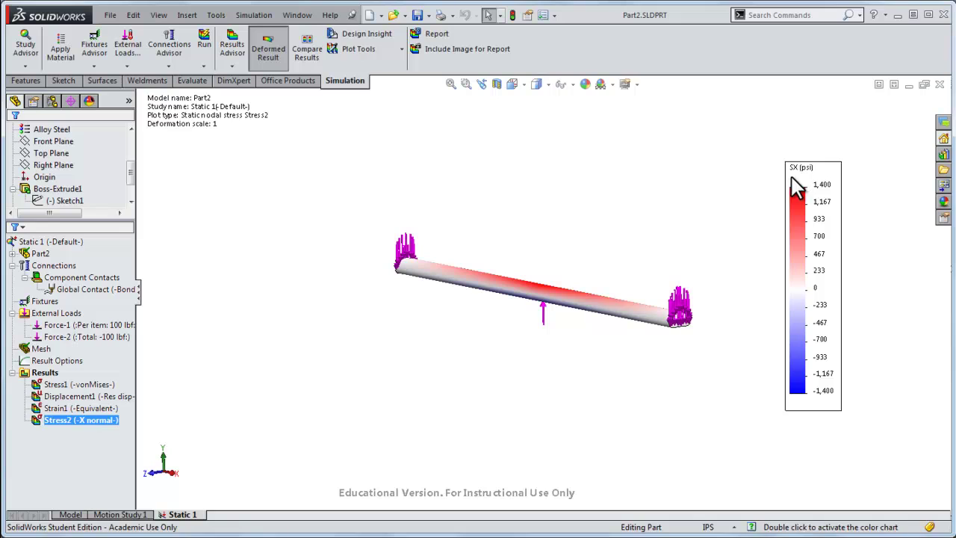
{"action": "scroll", "coordinate": [550, 315], "scroll_direction": "down", "scroll_amount": 5}
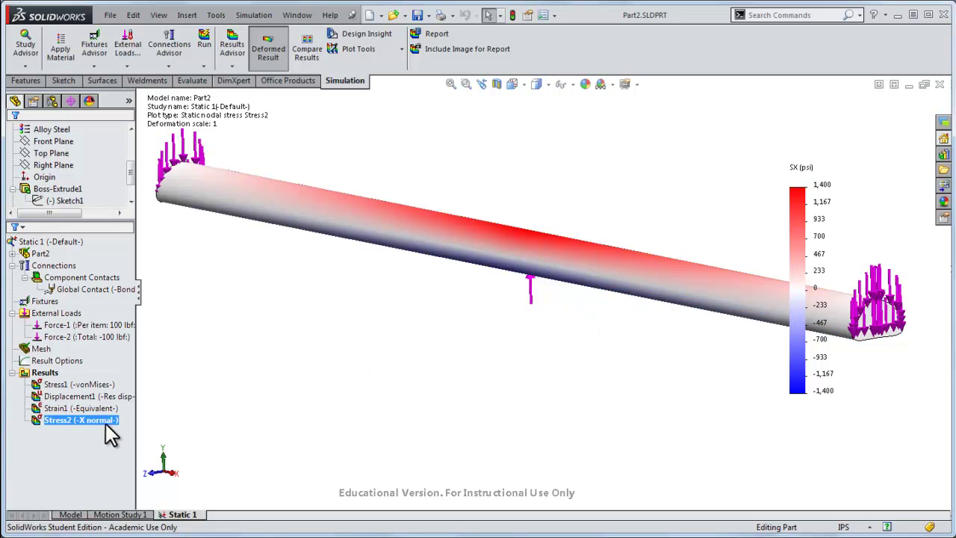
{"action": "right_click", "coordinate": [60, 420]}
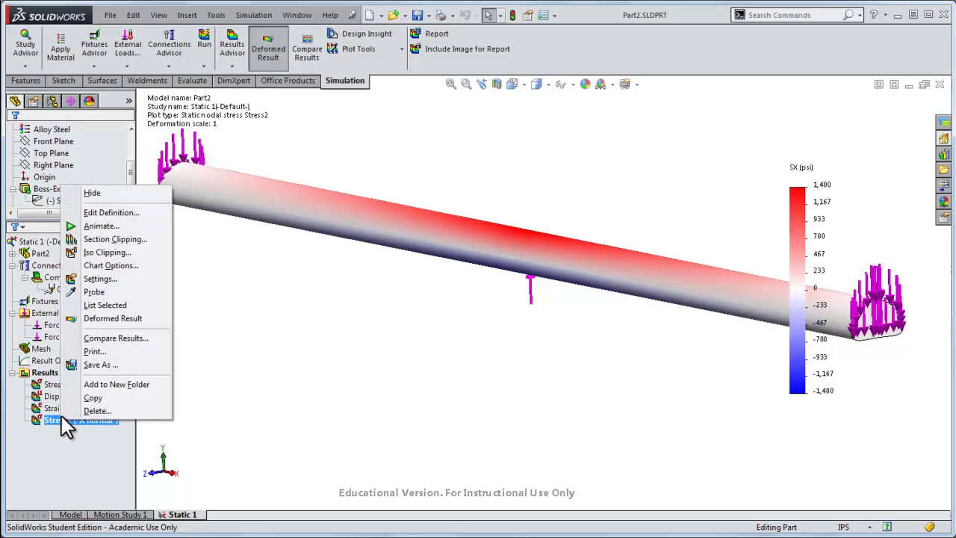
- Probe Stress2 SX along the 8.000 in mid-span edge, listing seven nodal values from 1029 to −744 psi
{"action": "left_click", "coordinate": [81, 291]}
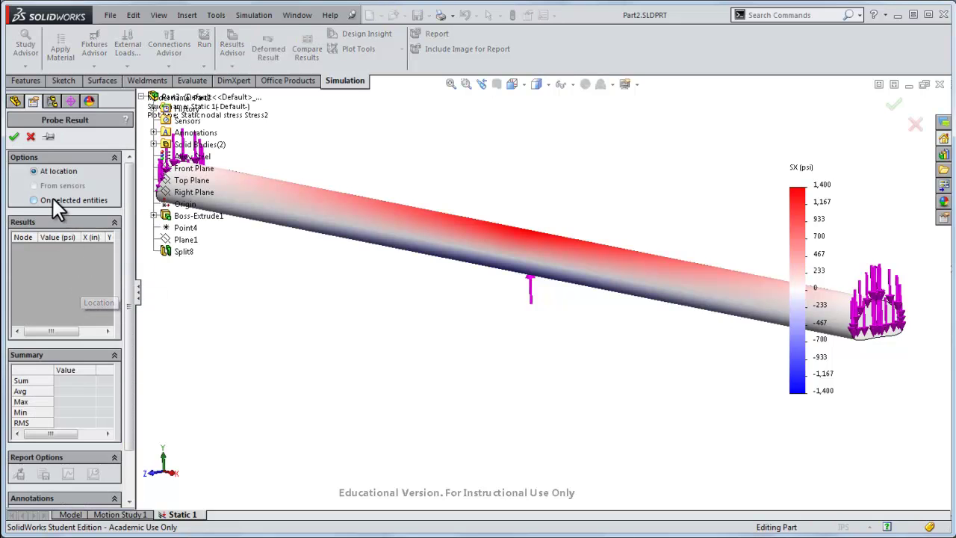
{"action": "left_click", "coordinate": [34, 200]}
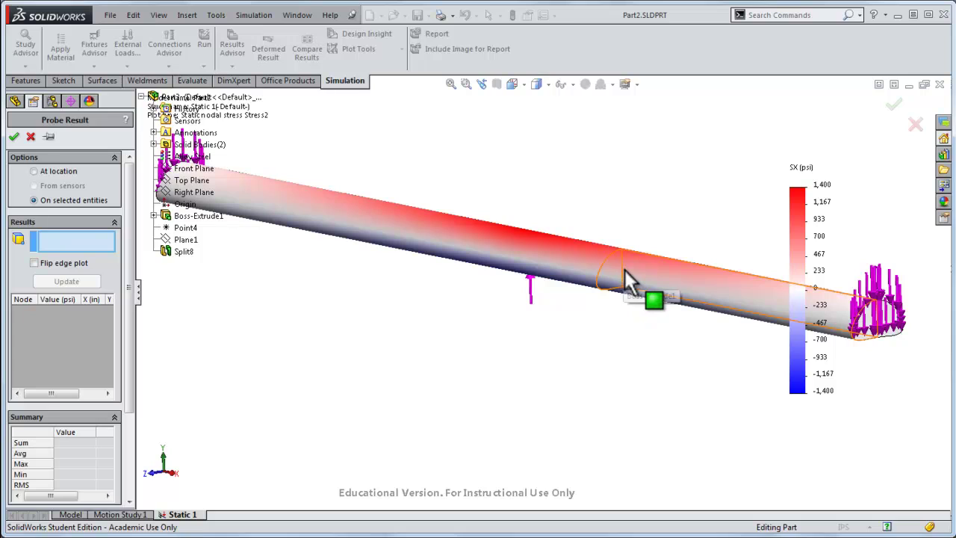
{"action": "scroll", "coordinate": [619, 299], "scroll_direction": "down", "scroll_amount": 3}
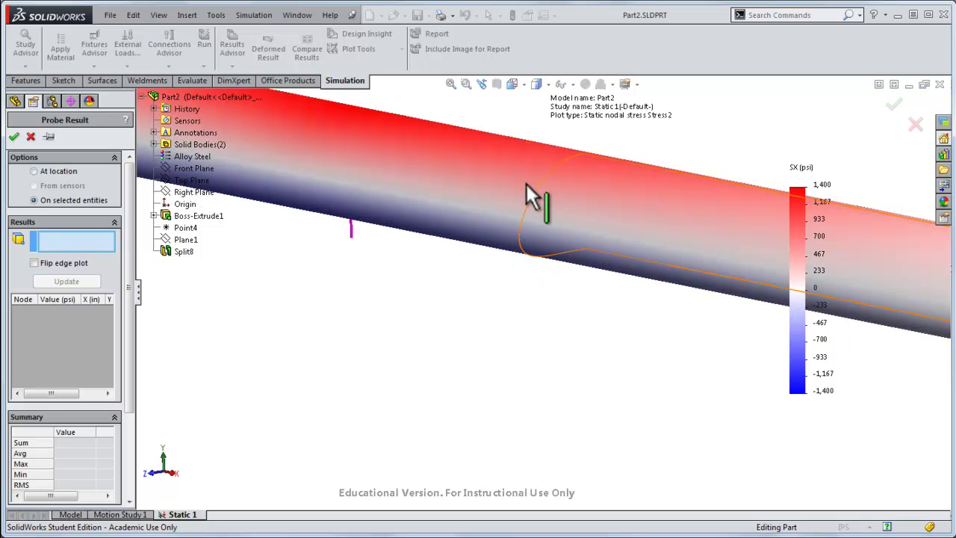
{"action": "right_click", "coordinate": [563, 197]}
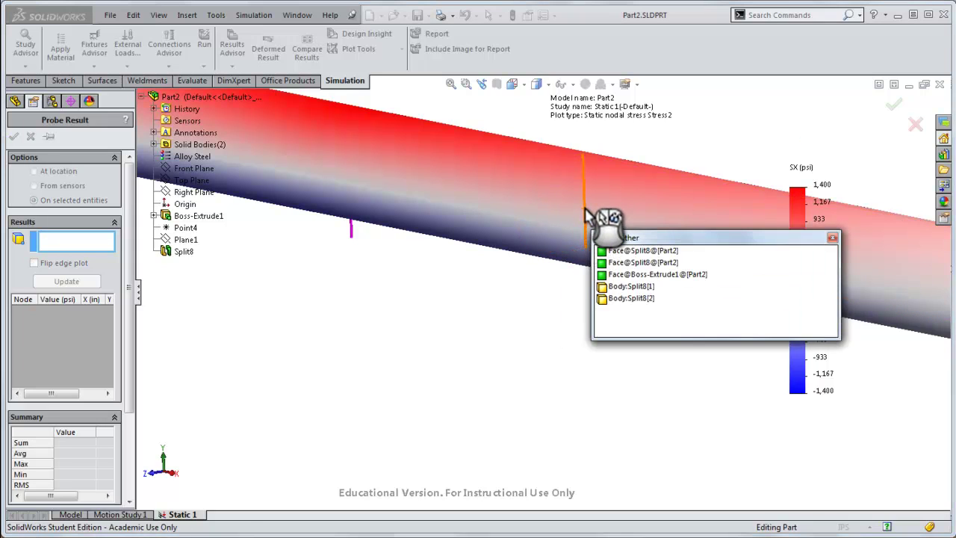
{"action": "left_click", "coordinate": [587, 217]}
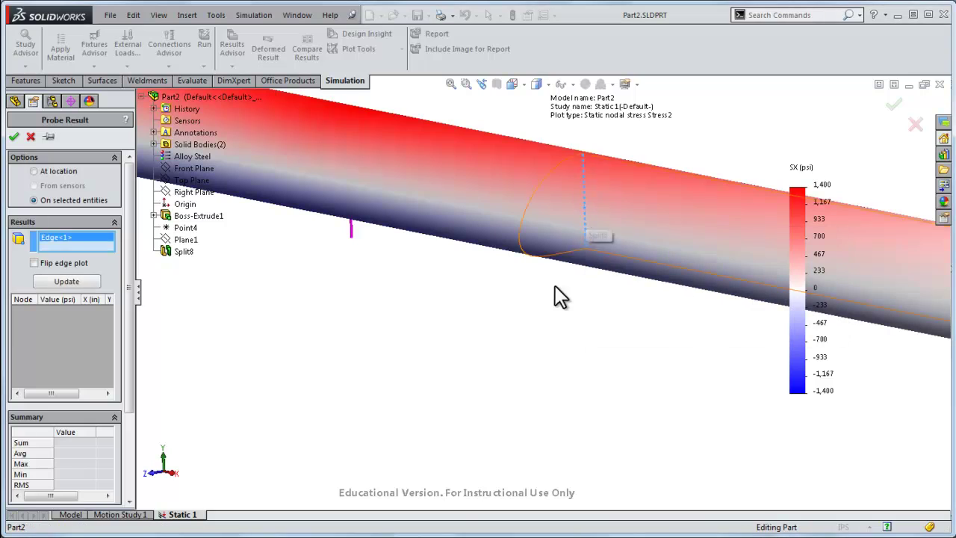
{"action": "middle_click_drag", "start_coordinate": [541, 303], "coordinate": [578, 242]}
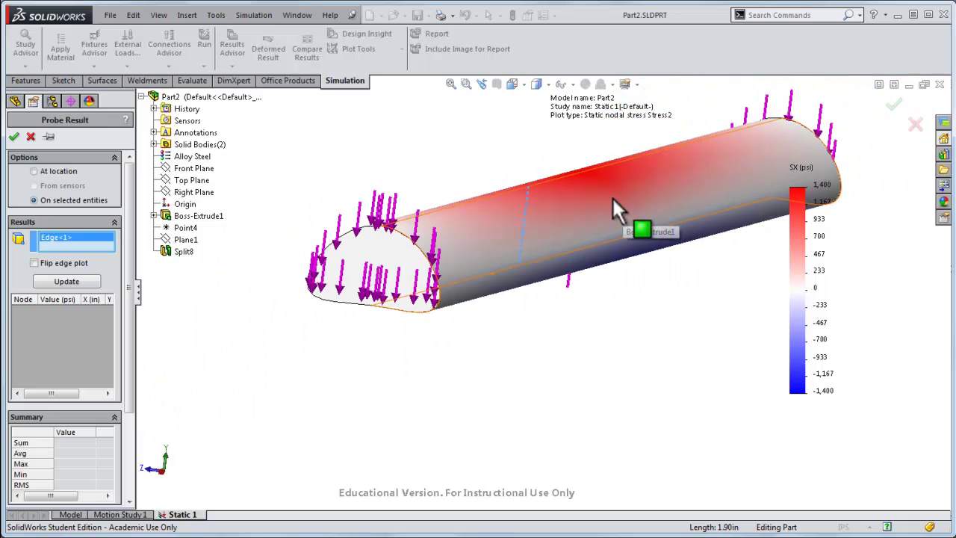
{"action": "left_click", "coordinate": [66, 283]}
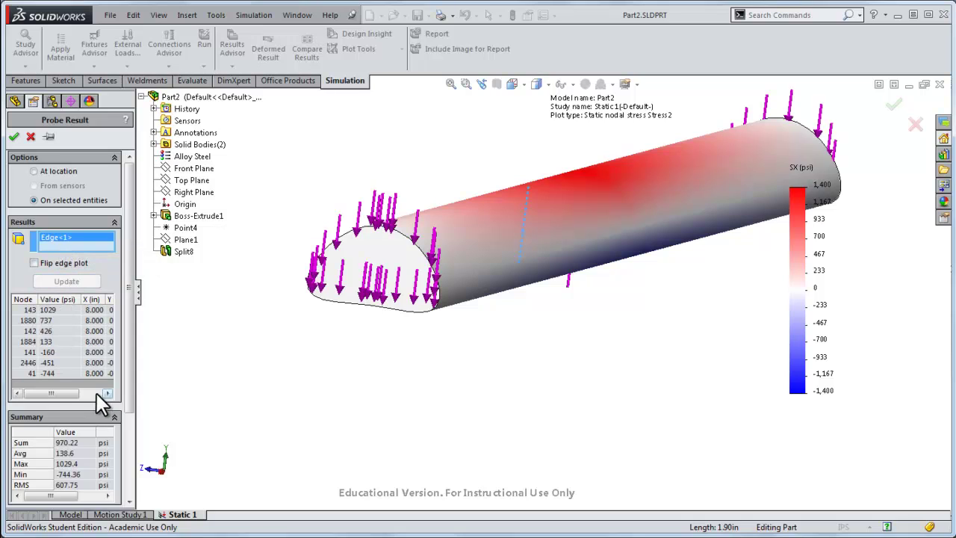
{"action": "scroll", "coordinate": [119, 430], "scroll_direction": "down", "scroll_amount": 3}
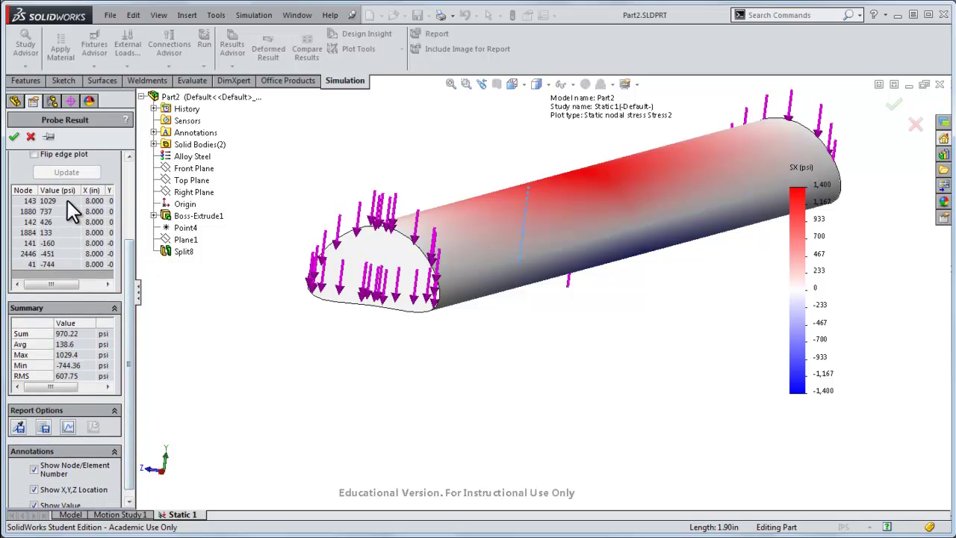
- Review the SX edge plot, then save the probe results under the name results1.csv
{"action": "left_click", "coordinate": [69, 428]}
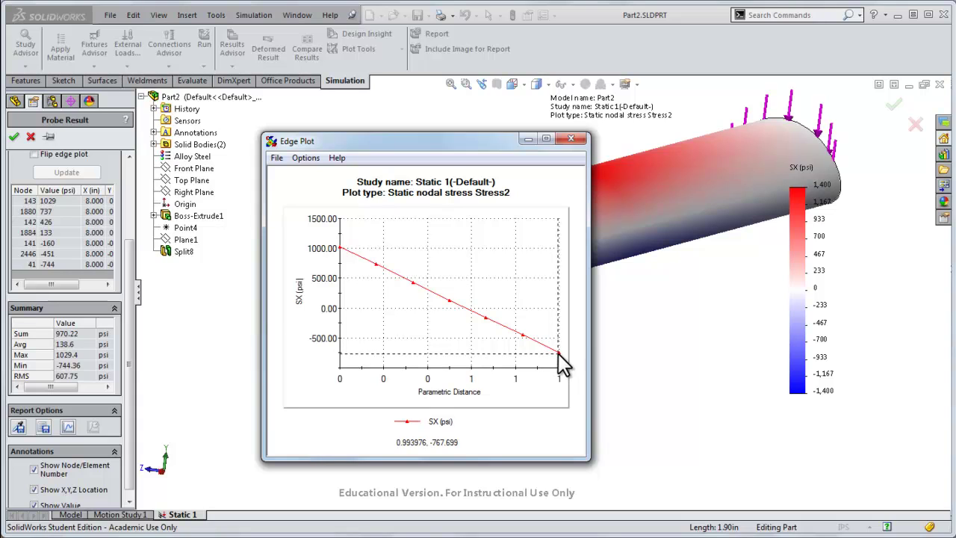
{"action": "left_click", "coordinate": [570, 138]}
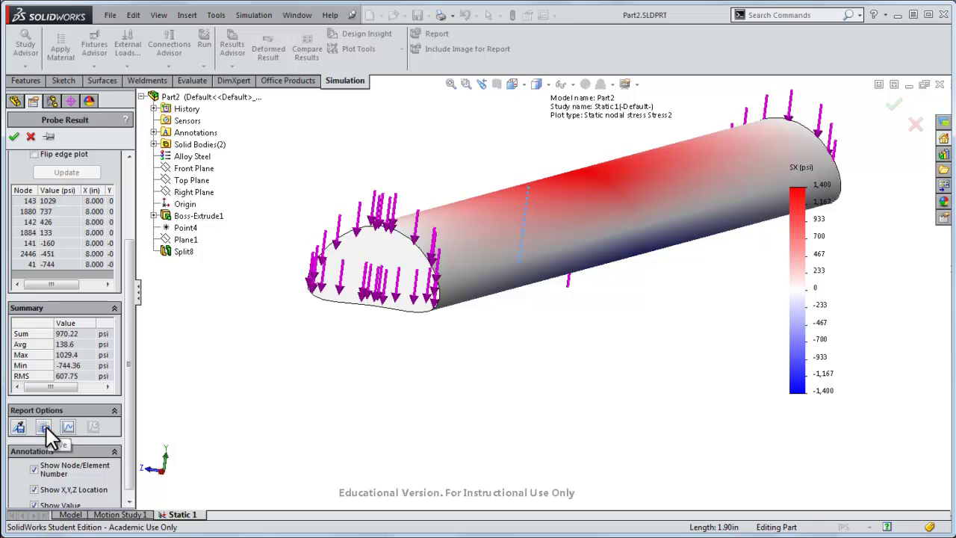
{"action": "left_click", "coordinate": [45, 428]}
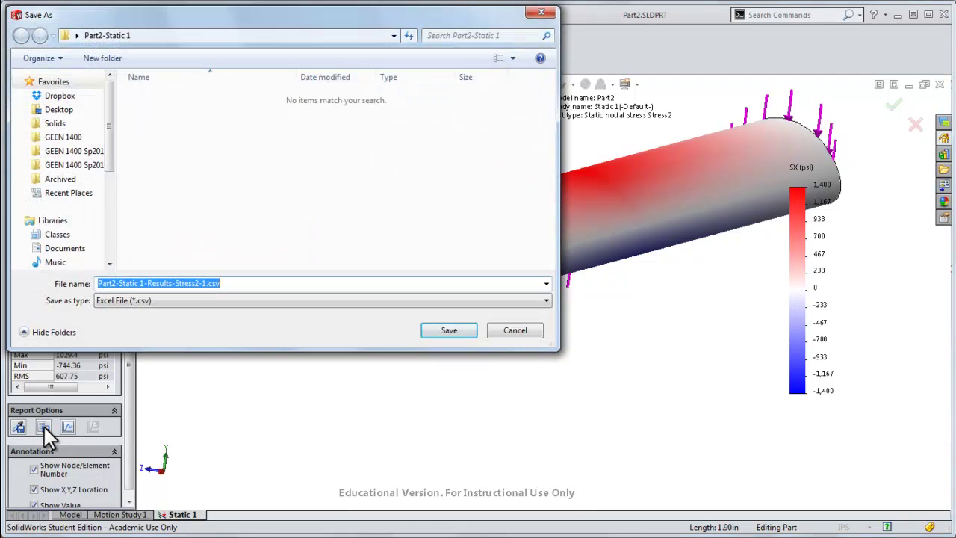
{"action": "left_click", "coordinate": [188, 283]}
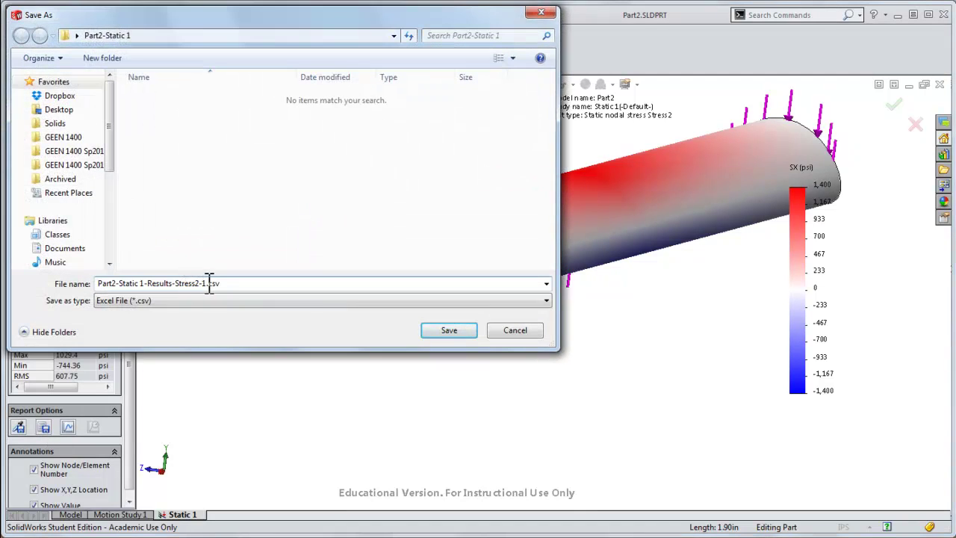
{"action": "left_click_drag", "start_coordinate": [209, 283], "coordinate": [197, 225]}
{"action": "type", "text": "res"}
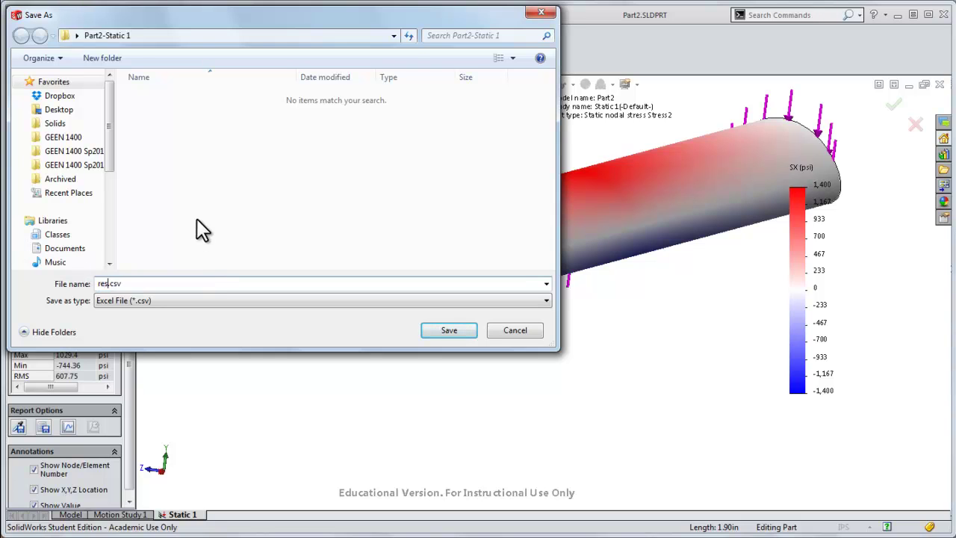
{"action": "type", "text": "ults1"}
- Save results1.csv to the Desktop and open it in Excel
{"action": "left_click", "coordinate": [78, 112]}
{"action": "left_click", "coordinate": [443, 333]}
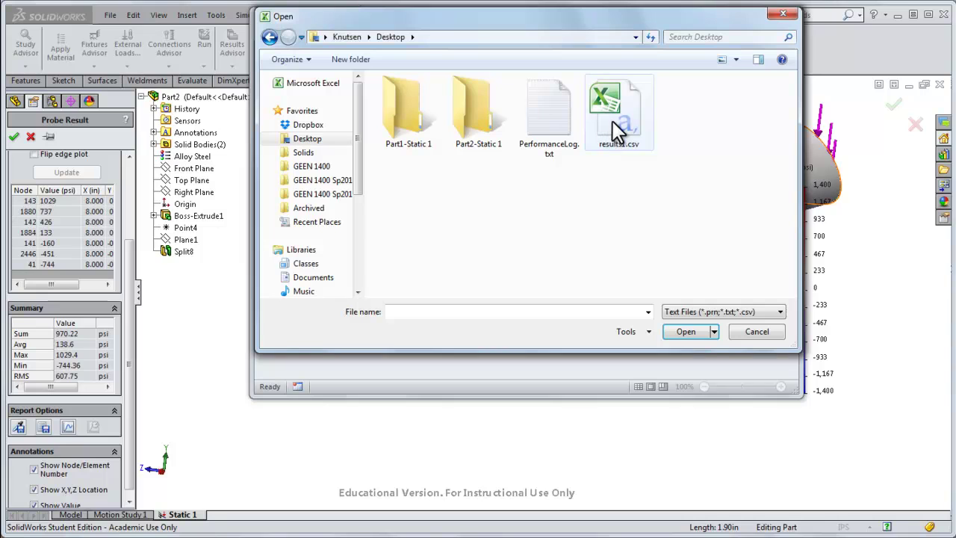
{"action": "left_click", "coordinate": [614, 121]}
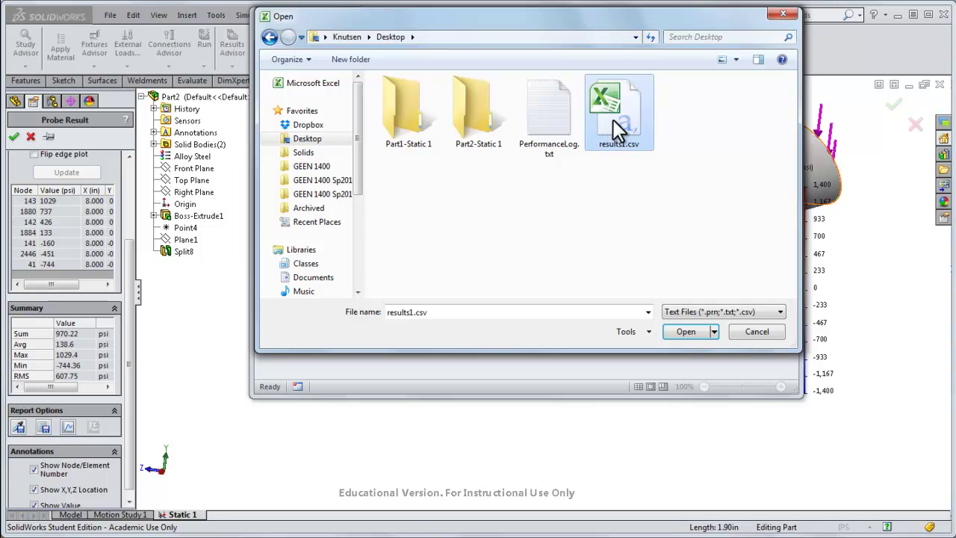
{"action": "left_click", "coordinate": [687, 331]}
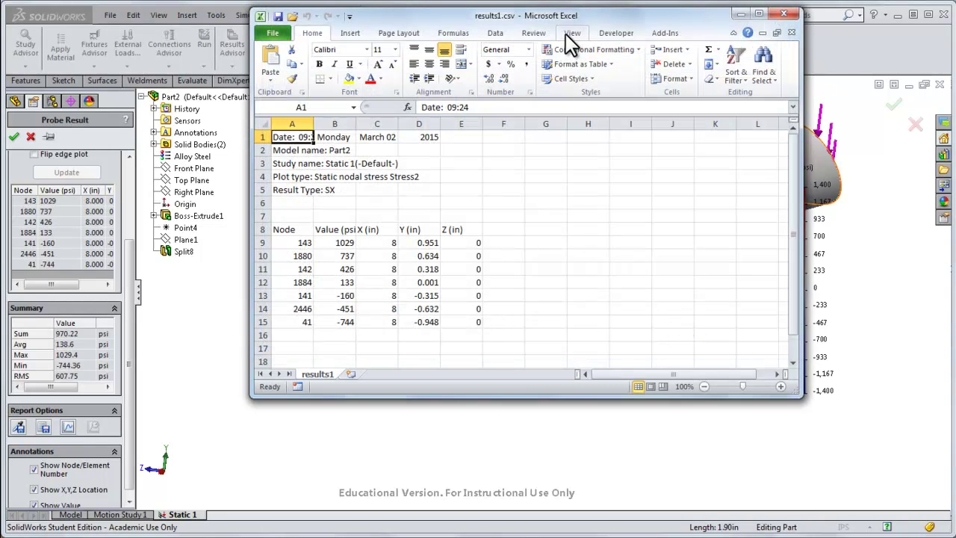
- Select the X values in C9:C15 and the Z values in E9:E15
{"action": "left_click_drag", "start_coordinate": [304, 255], "coordinate": [314, 331]}
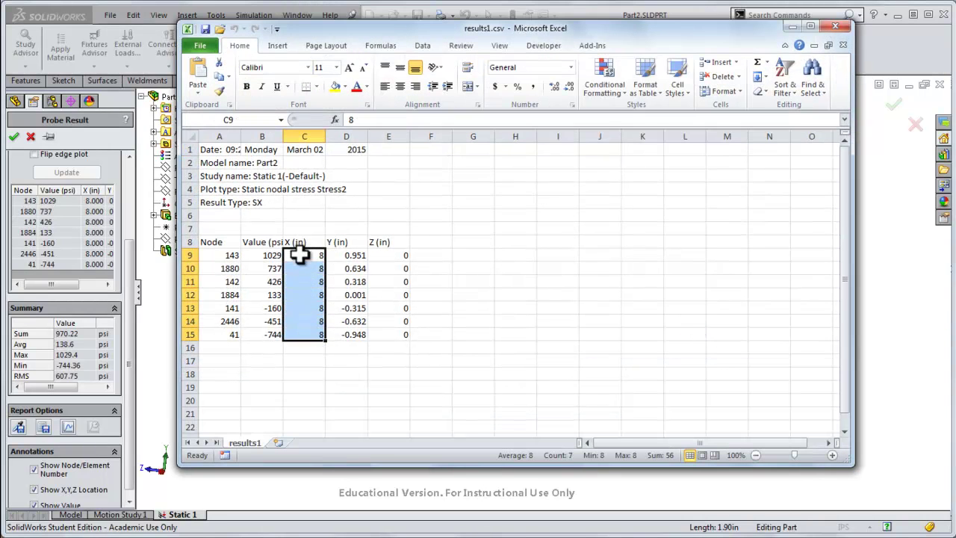
{"action": "left_click_drag", "start_coordinate": [307, 255], "coordinate": [314, 331]}
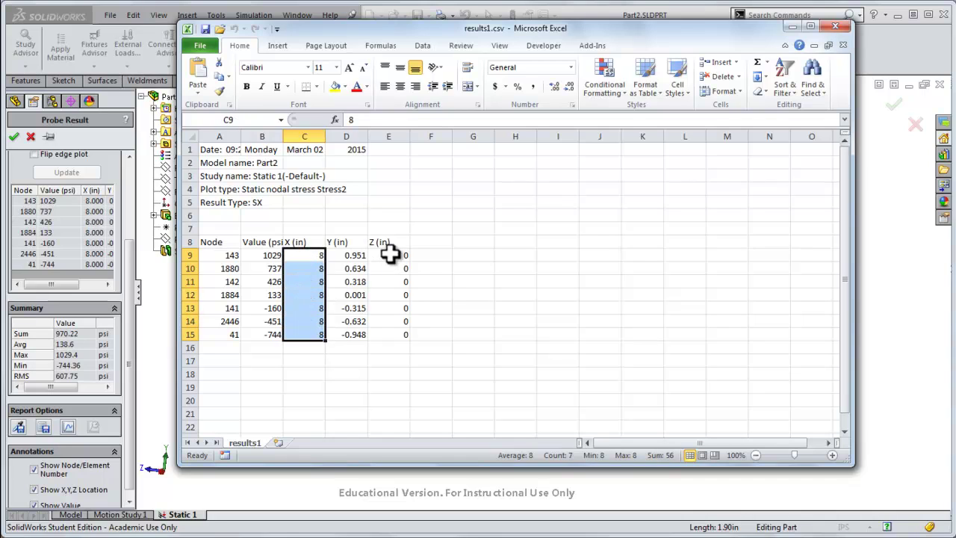
{"action": "left_click_drag", "start_coordinate": [390, 255], "coordinate": [392, 334]}
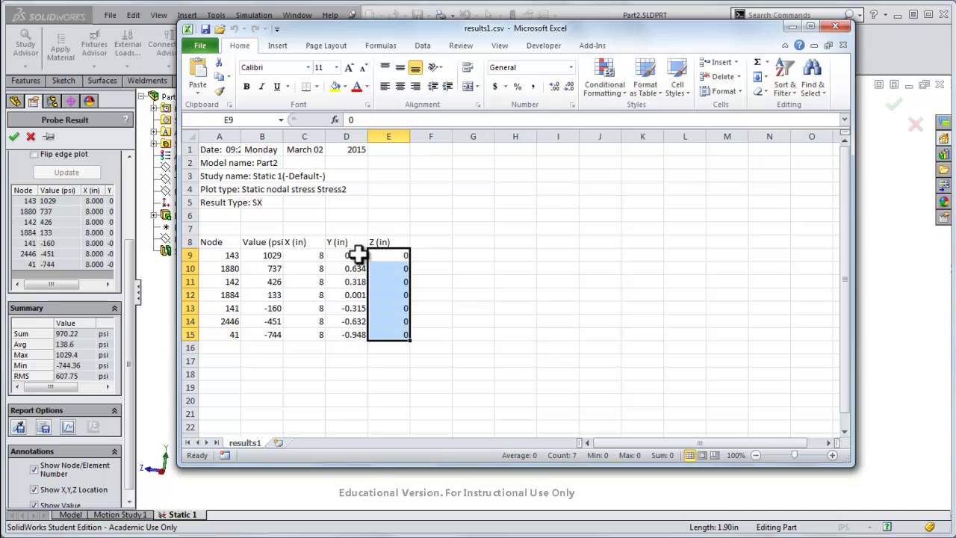
{"action": "key", "text": "alt+Tab"}
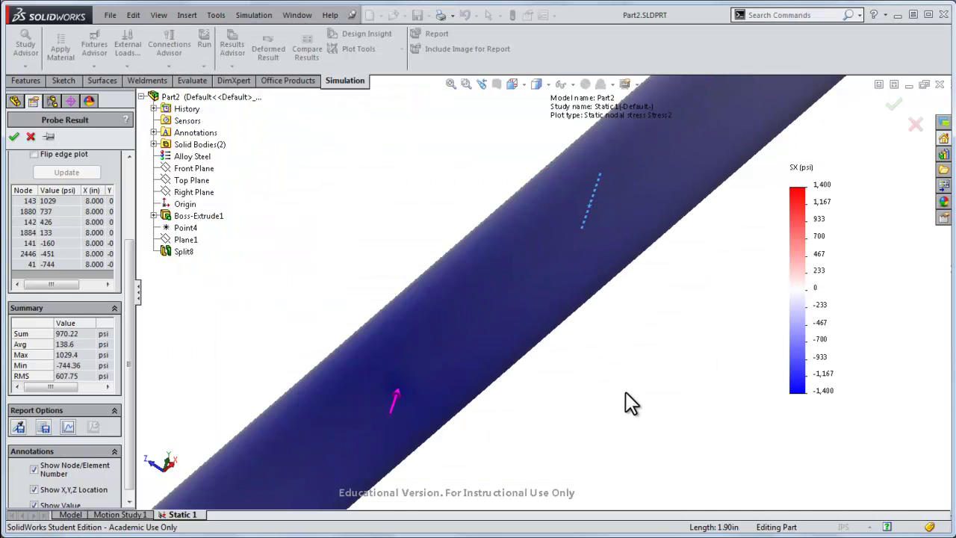
{"action": "middle_click_drag", "start_coordinate": [632, 401], "coordinate": [578, 232]}
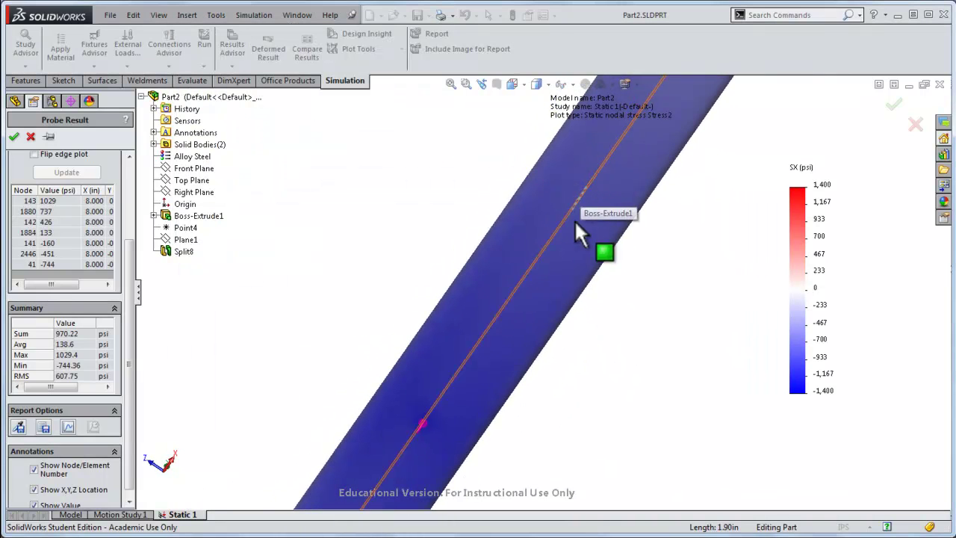
{"action": "key", "text": "alt+Tab"}
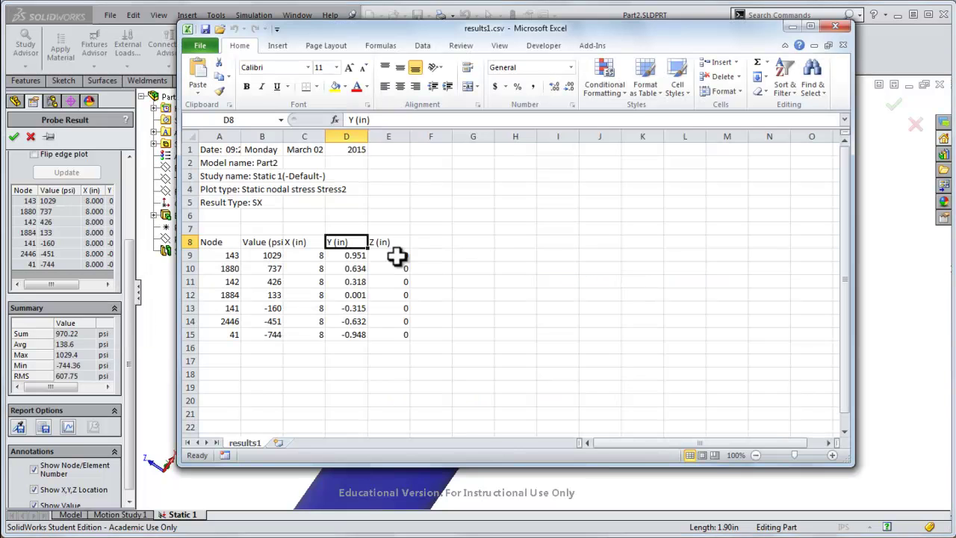
- Select the Y values in D9:D15, then close the workbook and Excel
{"action": "key", "text": "Down"}
{"action": "key", "text": "ctrl+shift+Down"}
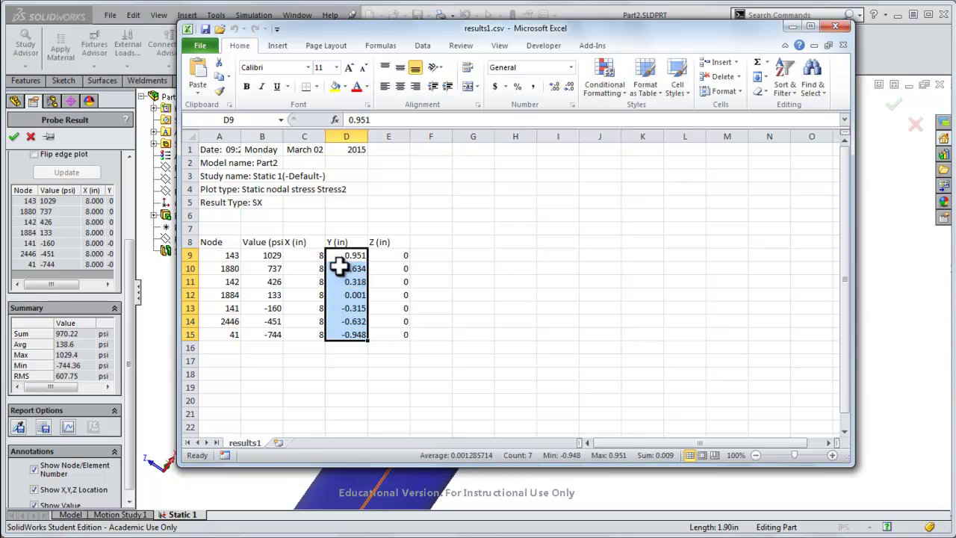
{"action": "key", "text": "ctrl+Down"}
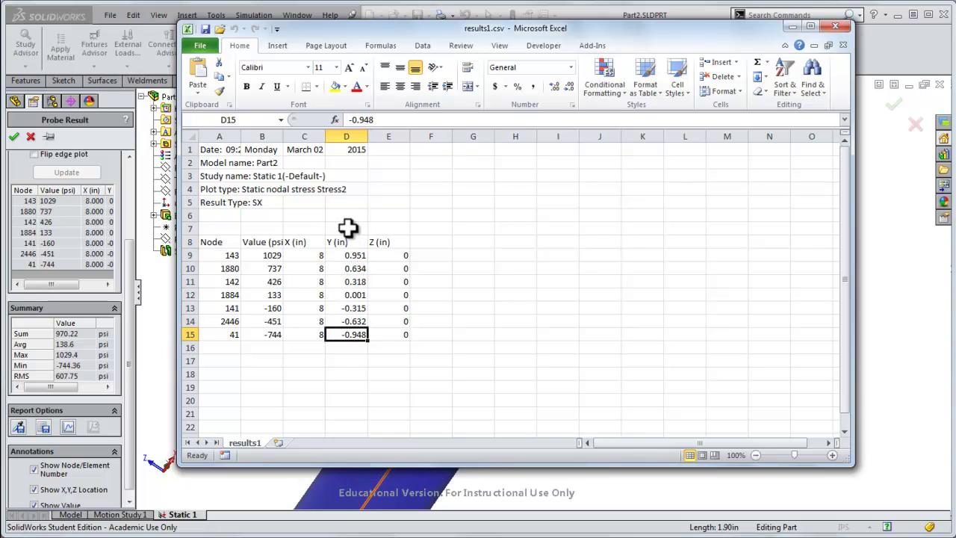
{"action": "left_click", "coordinate": [348, 226]}
{"action": "key", "text": "ctrl+w"}
{"action": "key", "text": "alt+F4"}
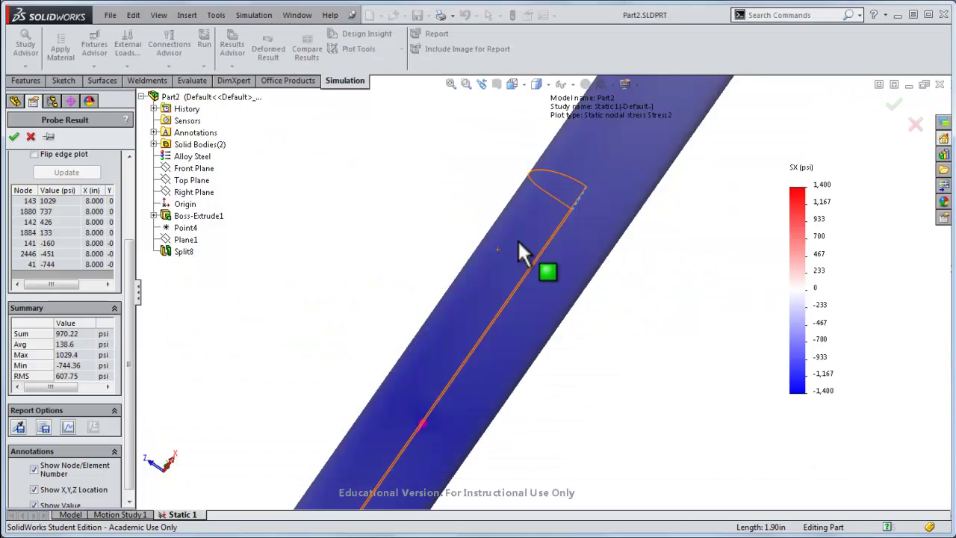
- Replace the mesh with a fine-density mesh, rerun Static 1, and show the Stress2 SX plot
{"action": "left_click", "coordinate": [30, 137]}
{"action": "right_click", "coordinate": [52, 348]}
{"action": "left_click", "coordinate": [86, 386]}
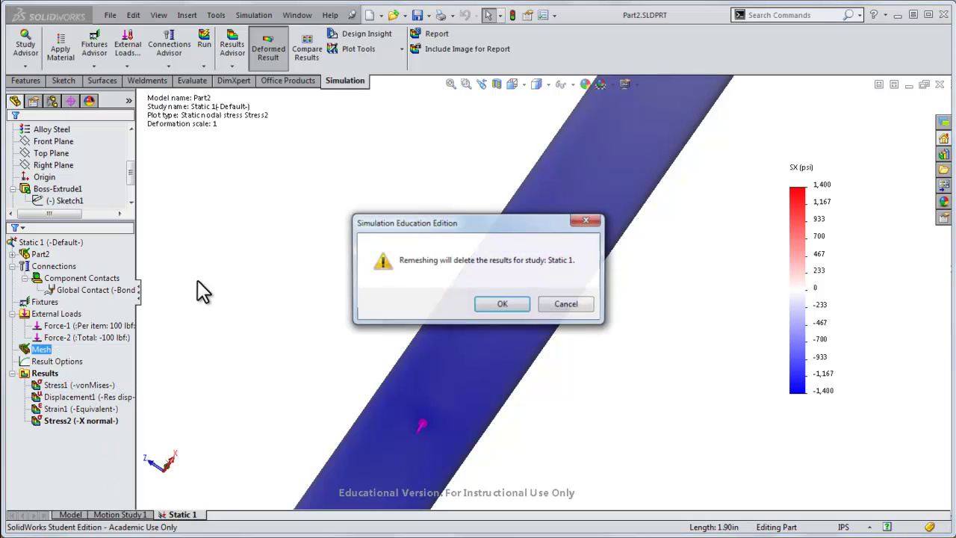
{"action": "left_click", "coordinate": [502, 304]}
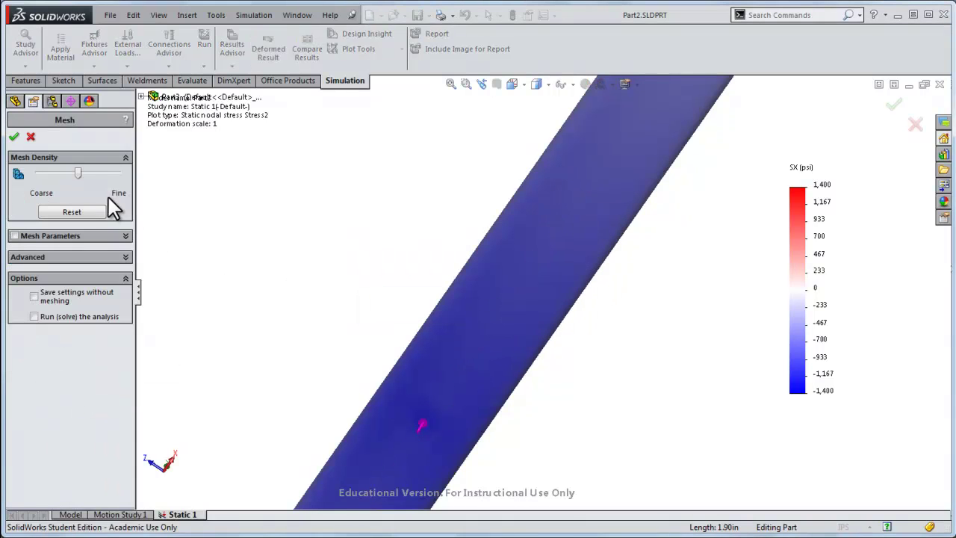
{"action": "left_click", "coordinate": [13, 136]}
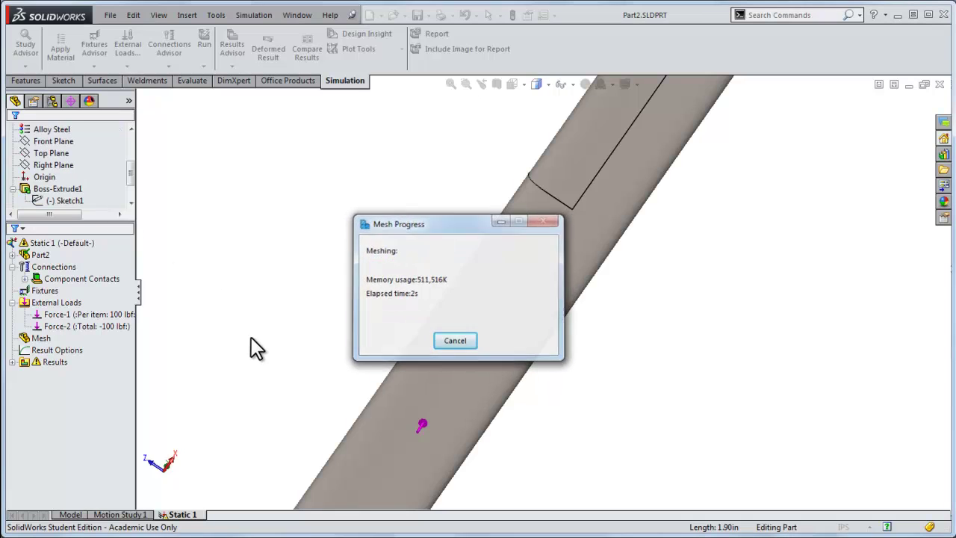
{"action": "left_click", "coordinate": [200, 48]}
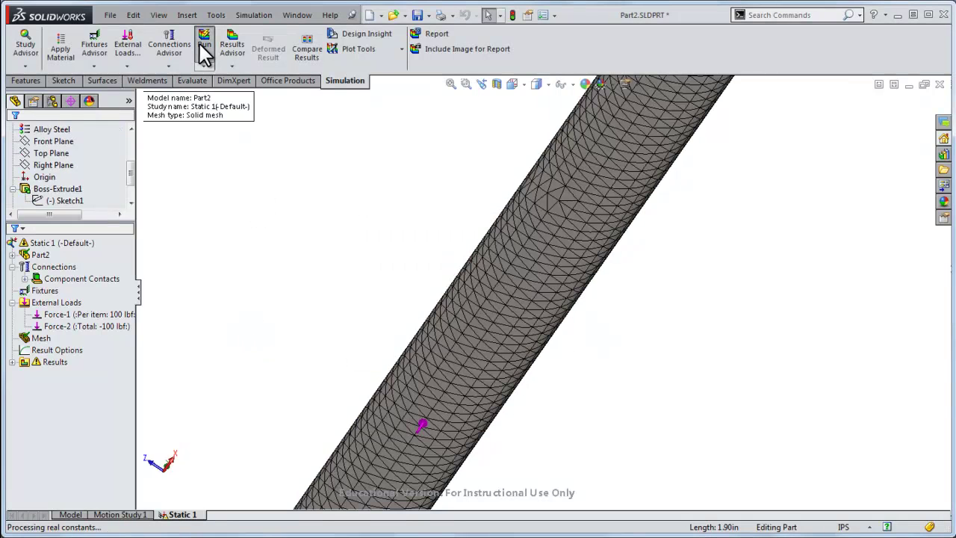
{"action": "left_click", "coordinate": [95, 411]}
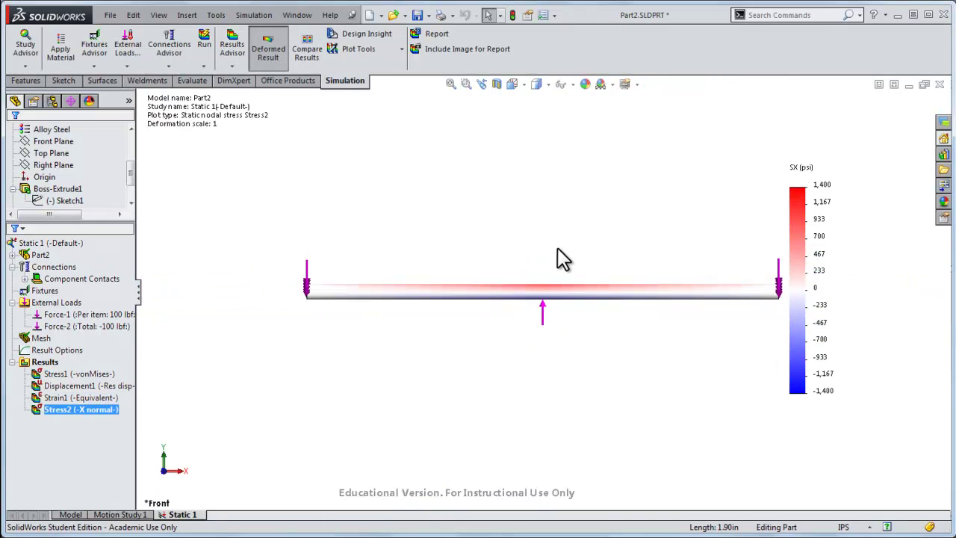
- Probe SX along the mid-span Edge<1> of the fine mesh, giving 647.95 to −474.52 psi
{"action": "right_click", "coordinate": [51, 413]}
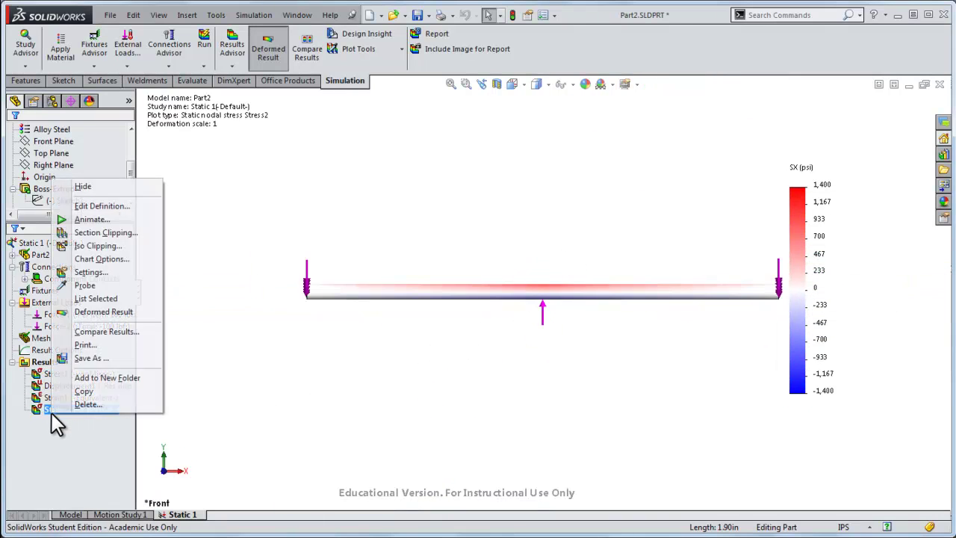
{"action": "left_click", "coordinate": [57, 283]}
{"action": "middle_click_drag", "start_coordinate": [563, 229], "coordinate": [521, 257]}
{"action": "scroll", "coordinate": [542, 299], "scroll_direction": "down", "scroll_amount": 5}
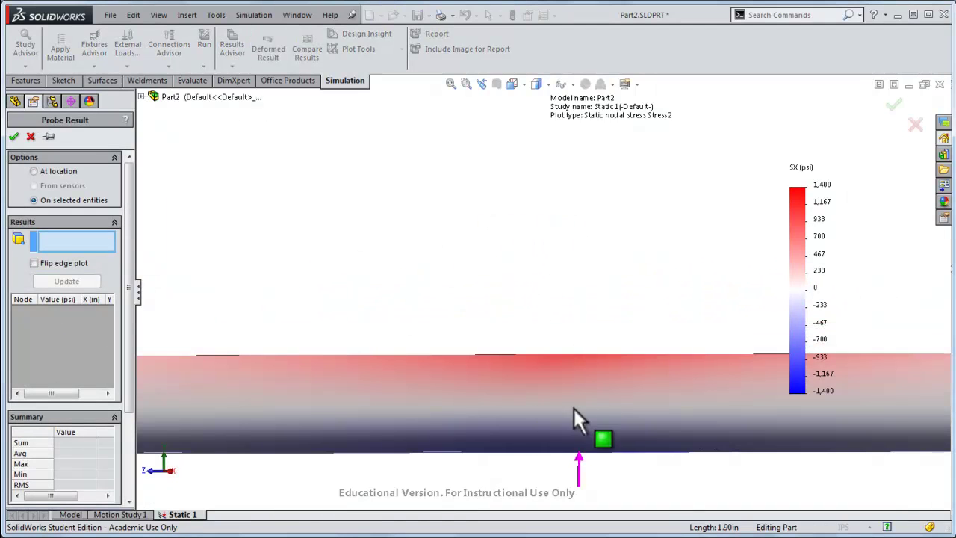
{"action": "middle_click_drag", "start_coordinate": [679, 416], "coordinate": [556, 302], "text": "ctrl"}
{"action": "right_click", "coordinate": [557, 302]}
{"action": "left_click", "coordinate": [572, 329]}
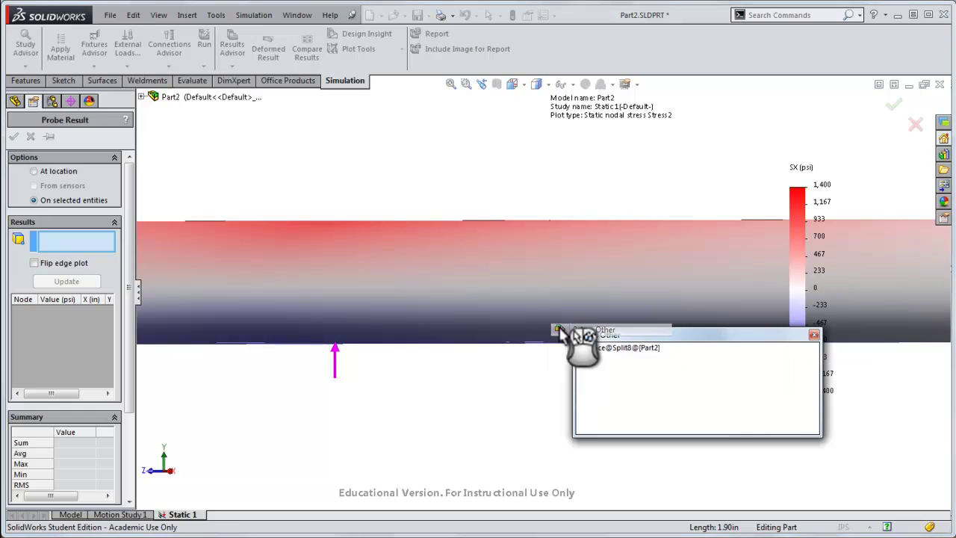
{"action": "left_click", "coordinate": [565, 287]}
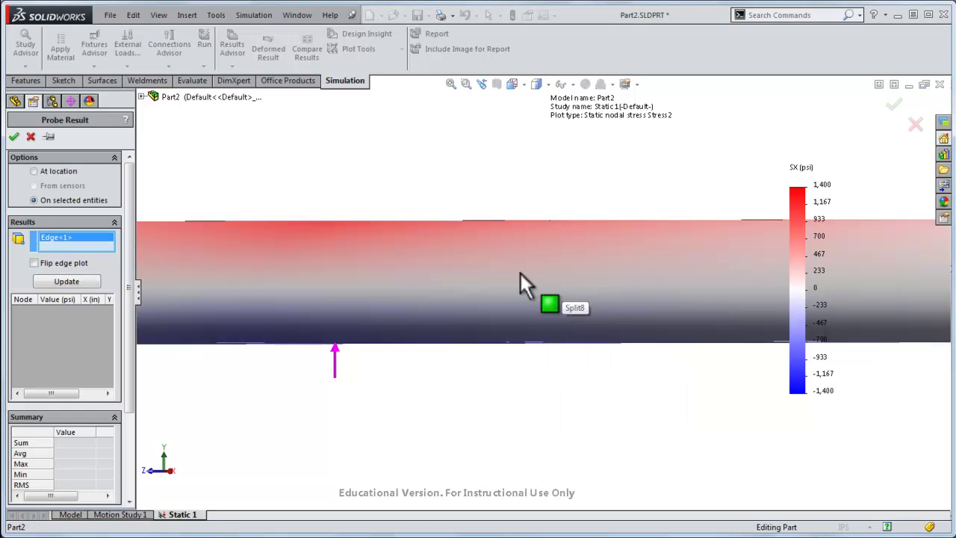
{"action": "left_click", "coordinate": [69, 283]}
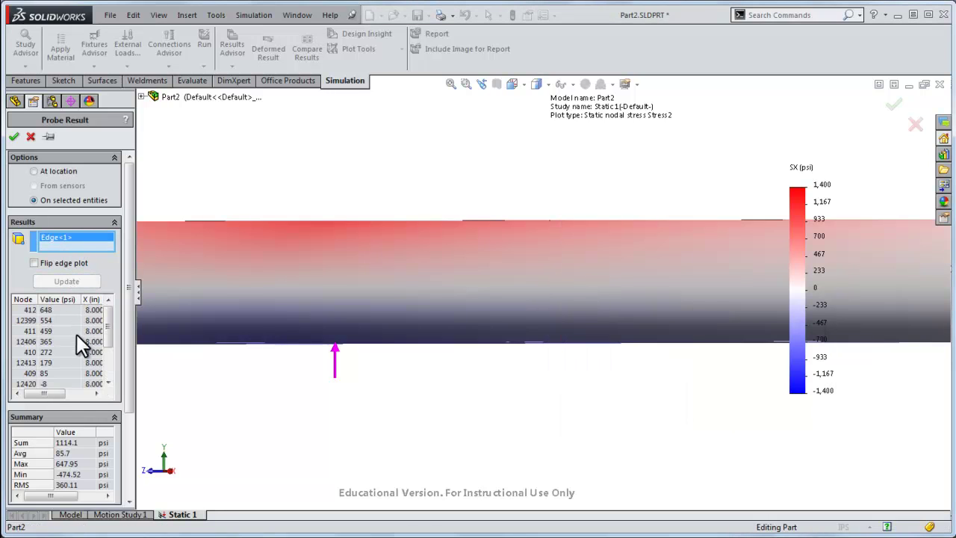
- Save the probe results as results2.csv on the Desktop
{"action": "left_click_drag", "start_coordinate": [129, 324], "coordinate": [128, 455]}
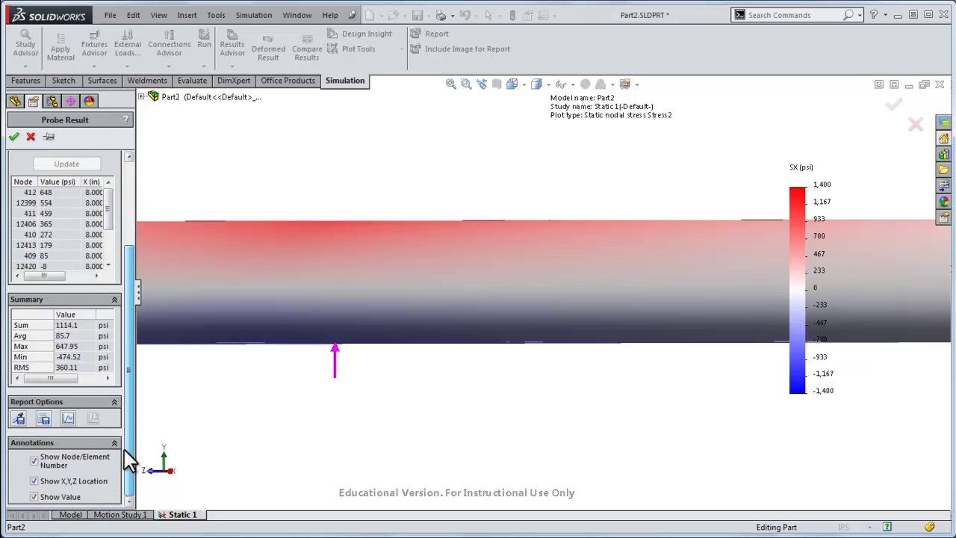
{"action": "left_click", "coordinate": [43, 419]}
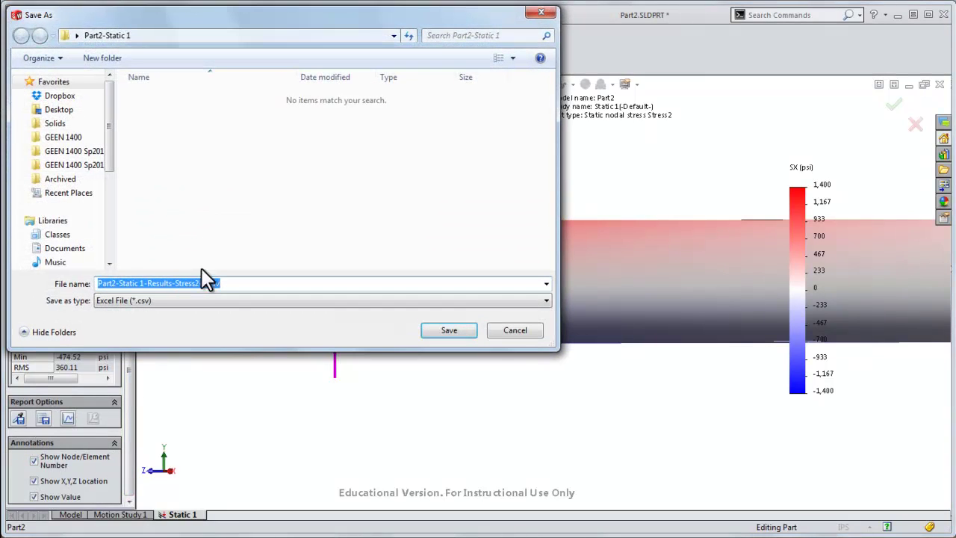
{"action": "left_click", "coordinate": [70, 110]}
{"action": "left_click", "coordinate": [298, 136]}
{"action": "double_click", "coordinate": [135, 284]}
{"action": "type", "text": "results2"}
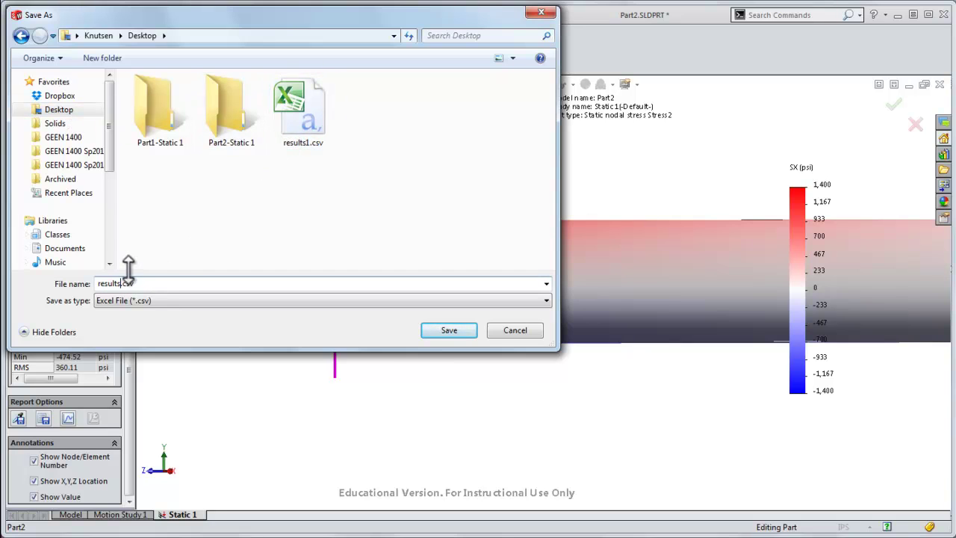
{"action": "key", "text": "Return"}
- Open results2.csv and select the SX values in B9:B21 together with the y values in D9:D21
{"action": "left_click", "coordinate": [220, 32]}
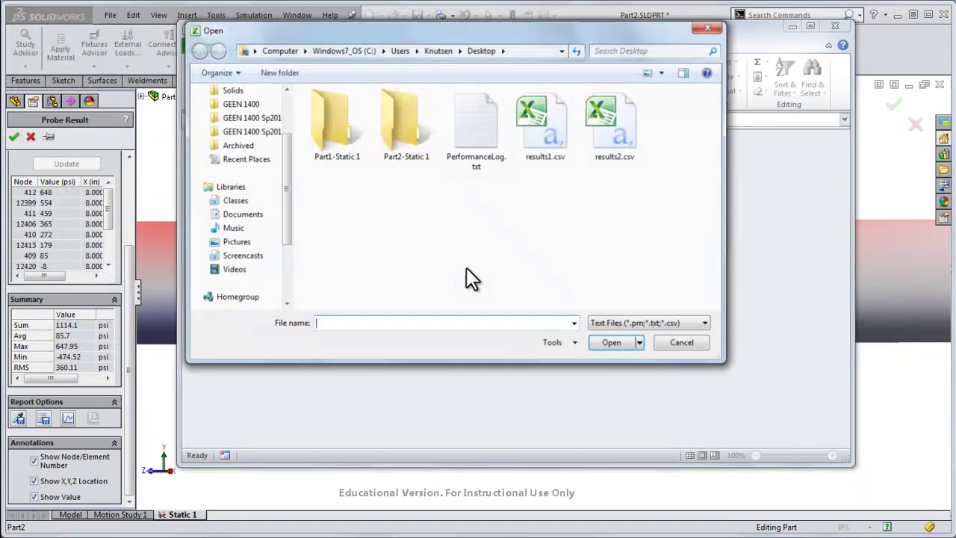
{"action": "double_click", "coordinate": [611, 124]}
{"action": "left_click", "coordinate": [346, 254]}
{"action": "key", "text": "Left"}
{"action": "key", "text": "ctrl+shift+Down"}
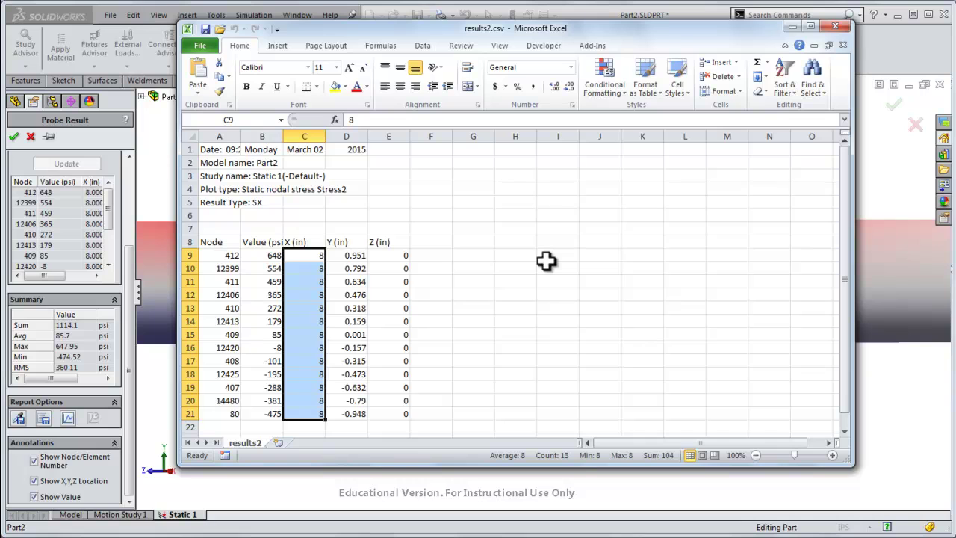
{"action": "key", "text": "shift+BackSpace"}
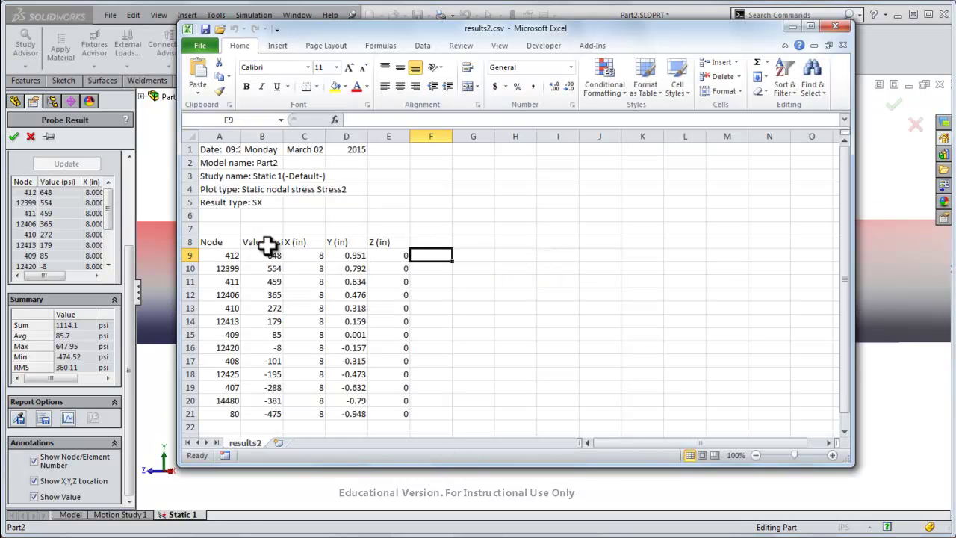
{"action": "left_click_drag", "start_coordinate": [262, 255], "coordinate": [266, 415]}
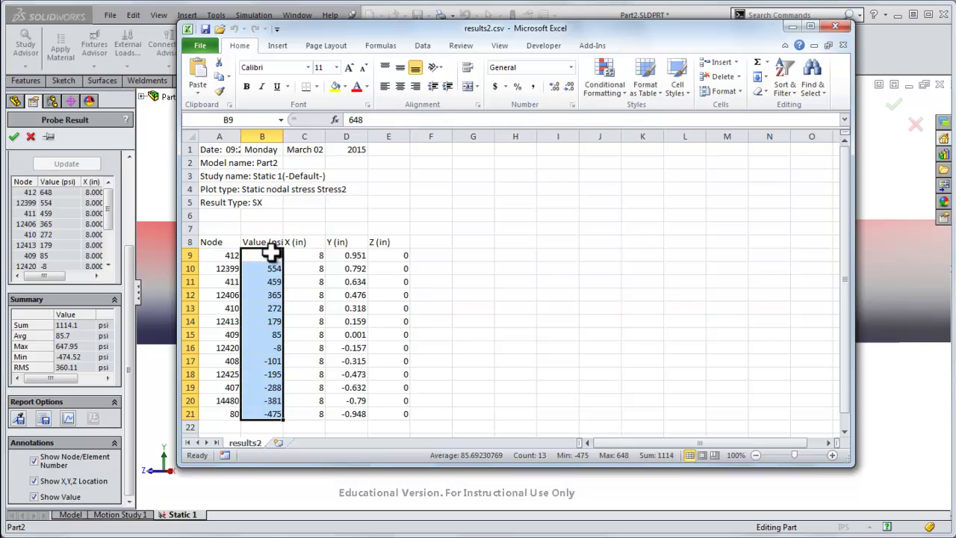
{"action": "left_click_drag", "start_coordinate": [345, 255], "coordinate": [348, 411], "text": "ctrl"}
- Insert a straight-line scatter chart of y versus SX, styled with a red line and axis titles
{"action": "left_click", "coordinate": [282, 45]}
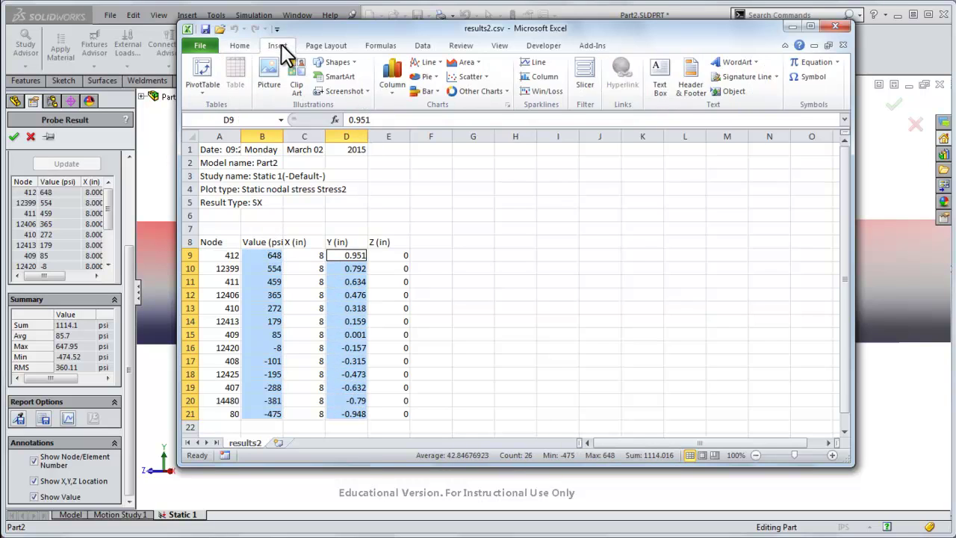
{"action": "left_click", "coordinate": [454, 77]}
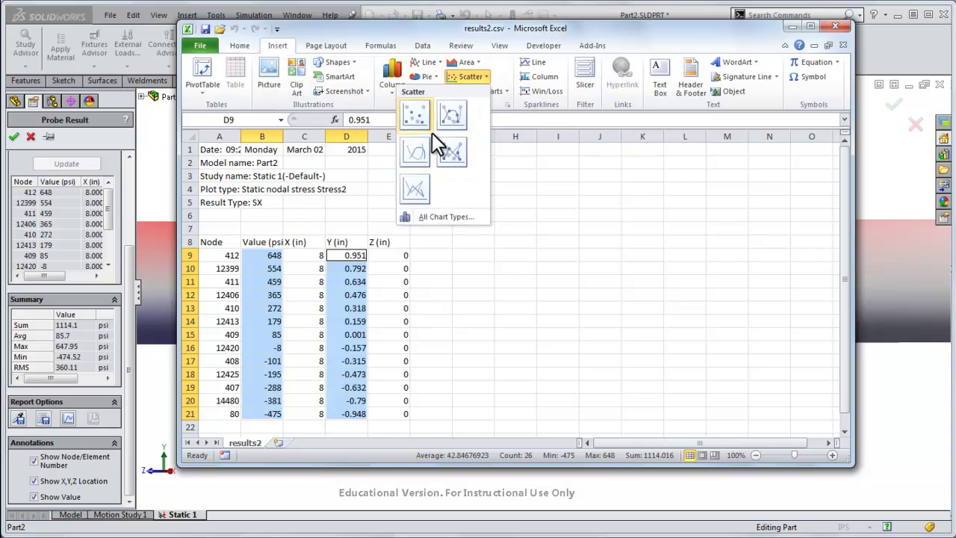
{"action": "left_click", "coordinate": [415, 190]}
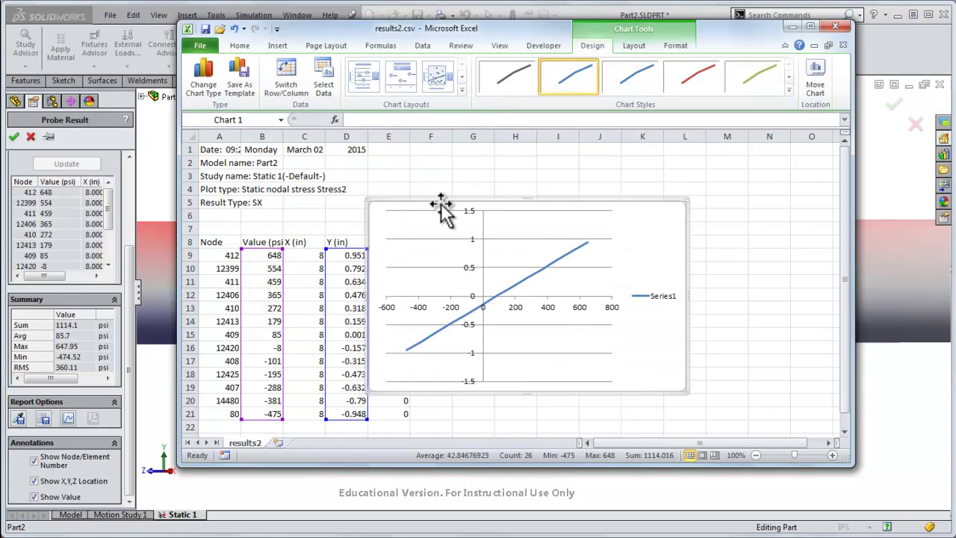
{"action": "left_click_drag", "start_coordinate": [441, 209], "coordinate": [506, 190]}
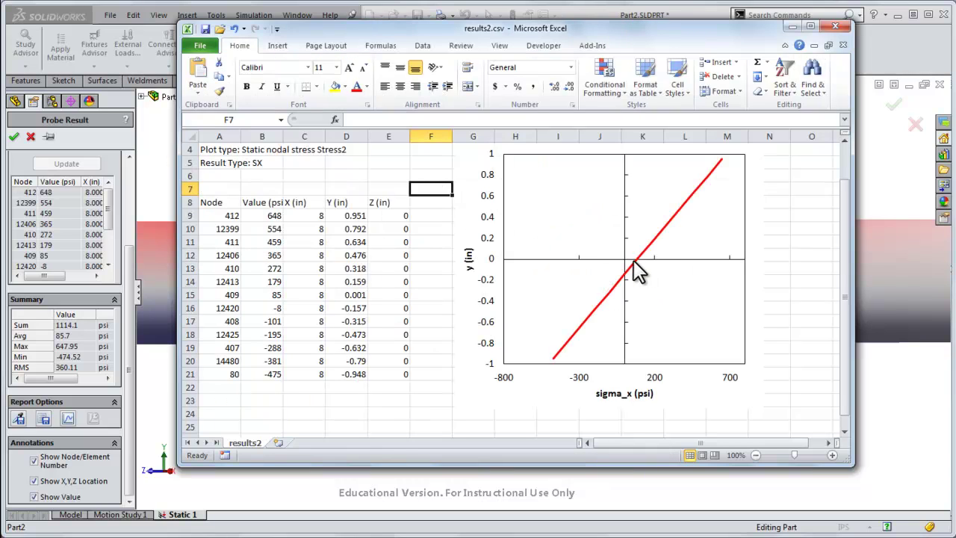
{"action": "mouse_move", "coordinate": [635, 269]}
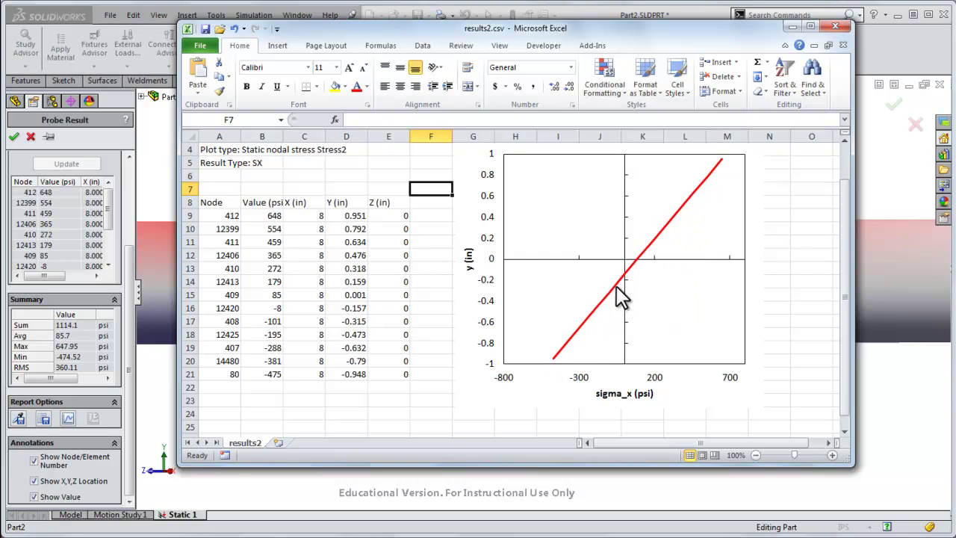
{"action": "left_click", "coordinate": [433, 240]}
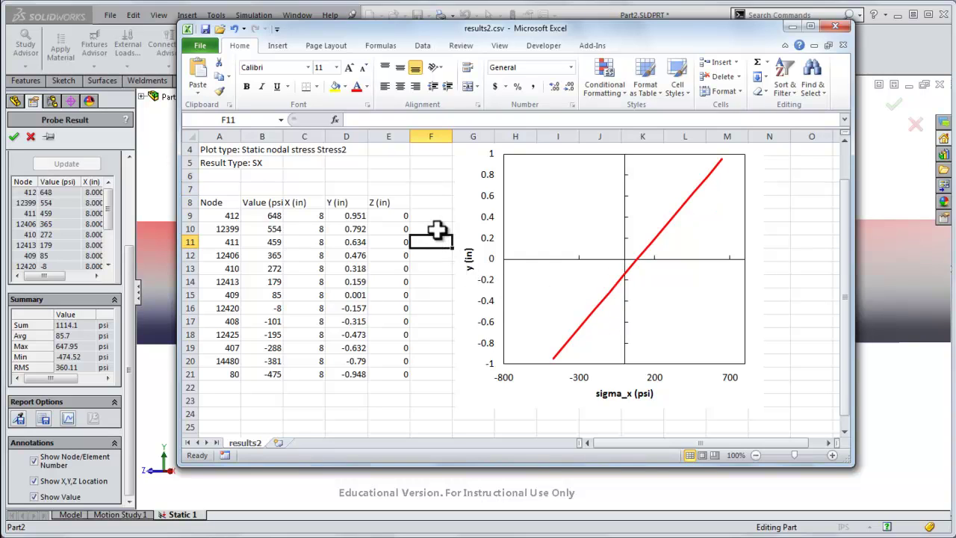
{"action": "left_click", "coordinate": [436, 229]}
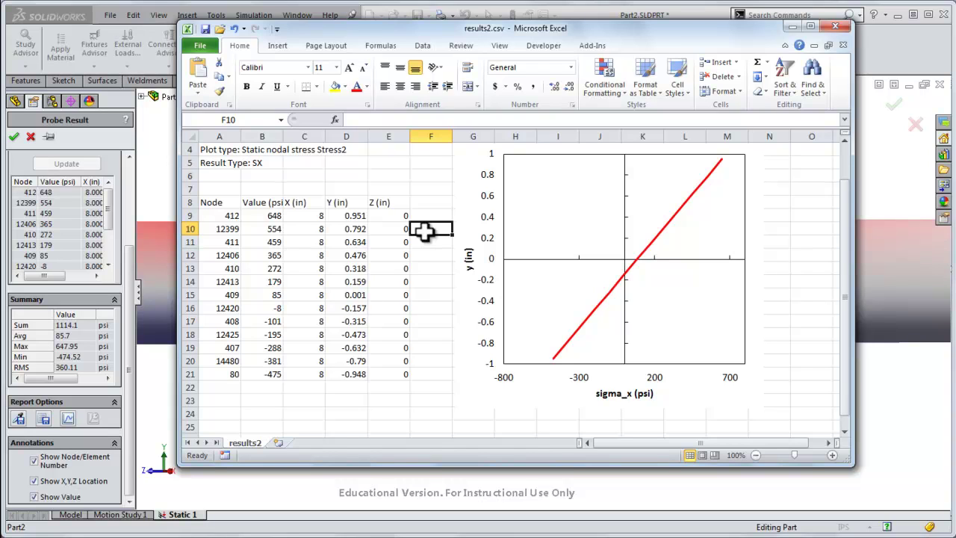
- Copy the chart and paste it into the Word document below the beam images
{"action": "left_click", "coordinate": [461, 358]}
{"action": "key", "text": "alt+Tab"}
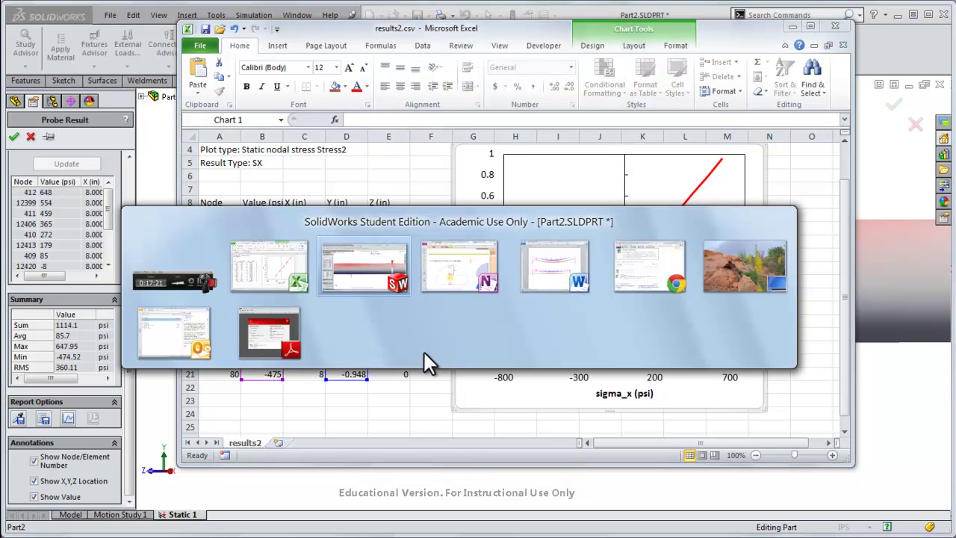
{"action": "key", "text": "alt+Tab"}
{"action": "key", "text": "ctrl+v"}
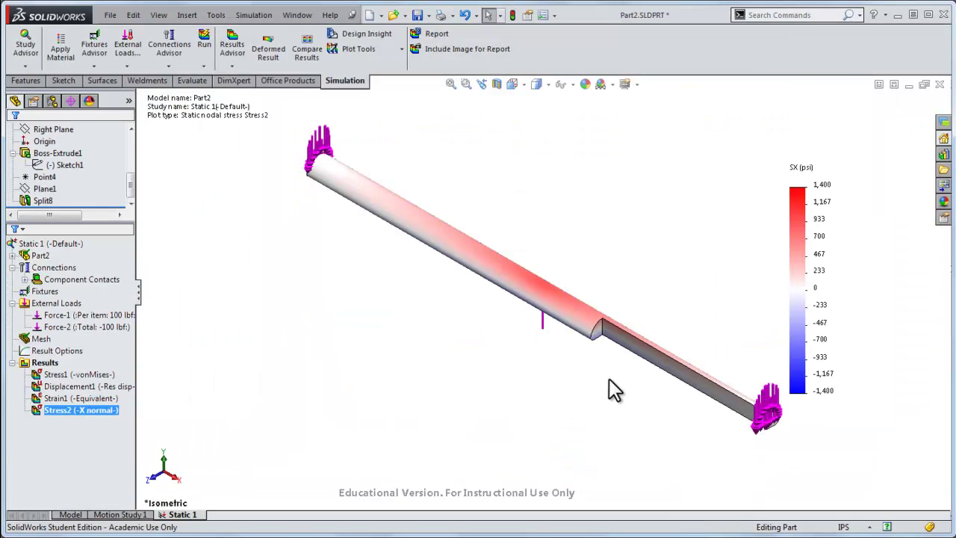
{"action": "scroll", "coordinate": [609, 381], "scroll_direction": "down", "scroll_amount": 6}
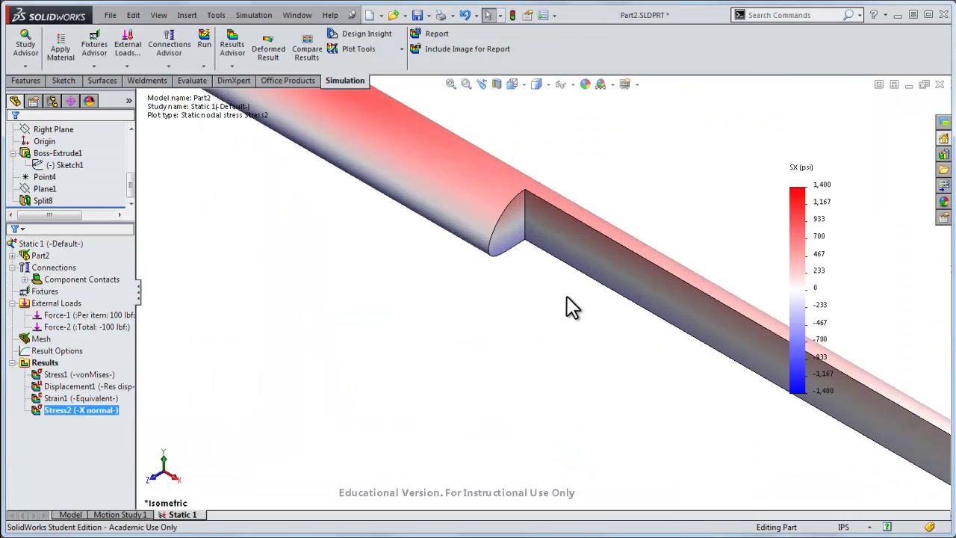
{"action": "middle_click_drag", "start_coordinate": [521, 343], "coordinate": [525, 143]}
{"action": "scroll", "coordinate": [523, 250], "scroll_direction": "up", "scroll_amount": 3}
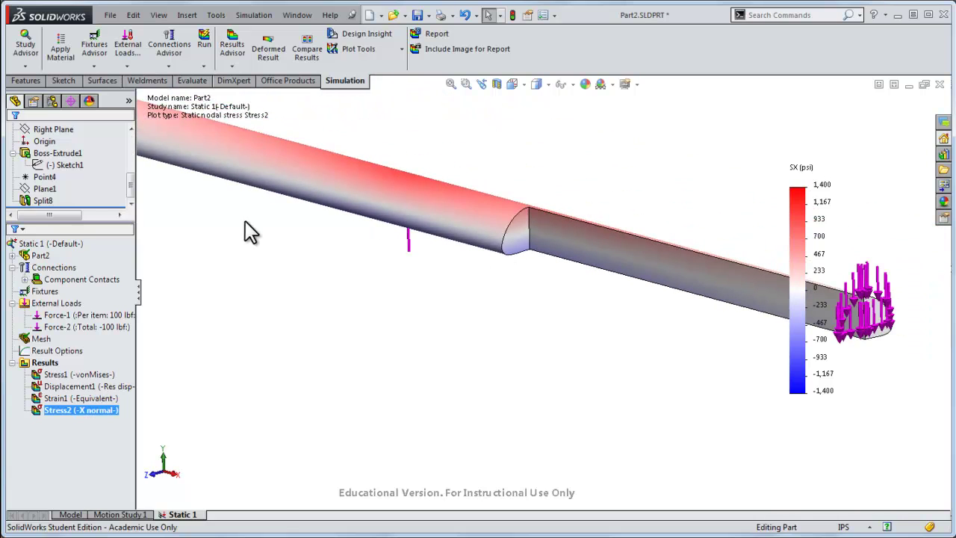
{"action": "left_click_drag", "start_coordinate": [129, 187], "coordinate": [133, 158]}
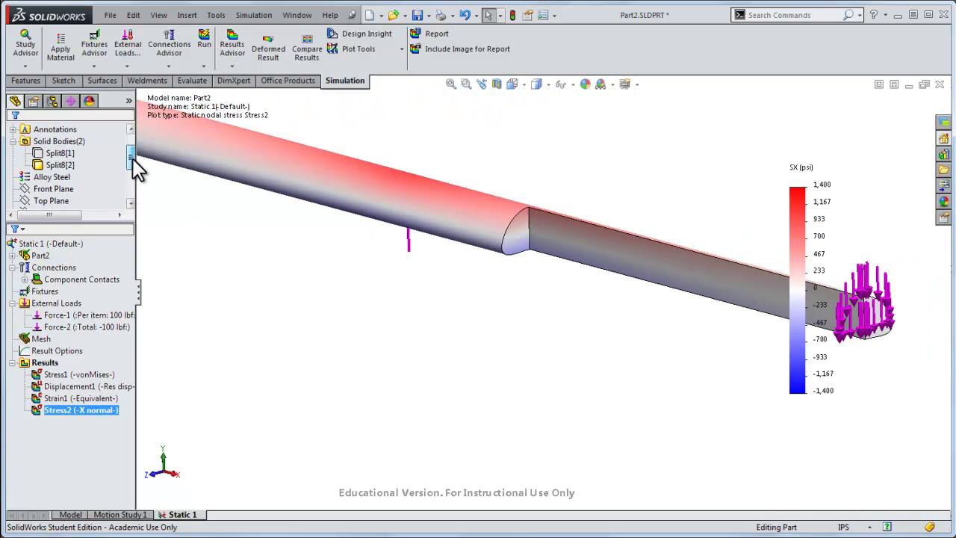
{"action": "right_click", "coordinate": [63, 153]}
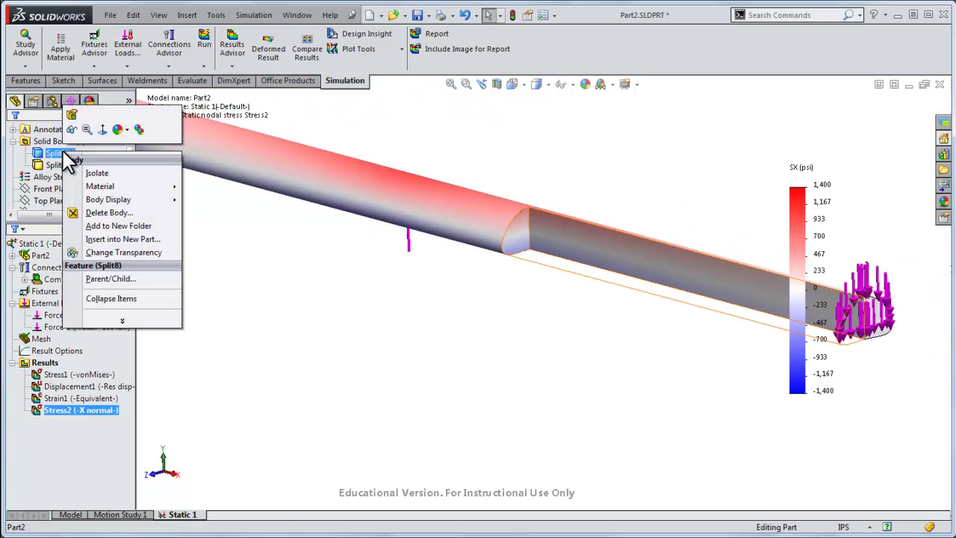
{"action": "left_click", "coordinate": [271, 243]}
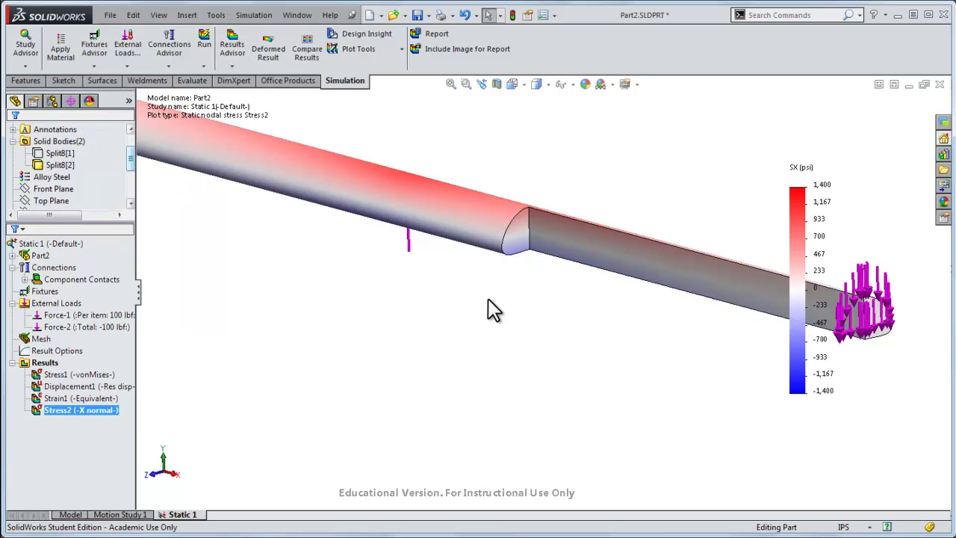
{"action": "mouse_move", "coordinate": [487, 301]}
{"action": "middle_mouse_down"}
{"action": "mouse_move", "coordinate": [470, 331]}
{"action": "mouse_move", "coordinate": [505, 295]}
{"action": "middle_mouse_up"}
{"action": "scroll", "coordinate": [506, 295], "scroll_direction": "up", "scroll_amount": 2}
{"action": "scroll", "coordinate": [506, 292], "scroll_direction": "down", "scroll_amount": 6}
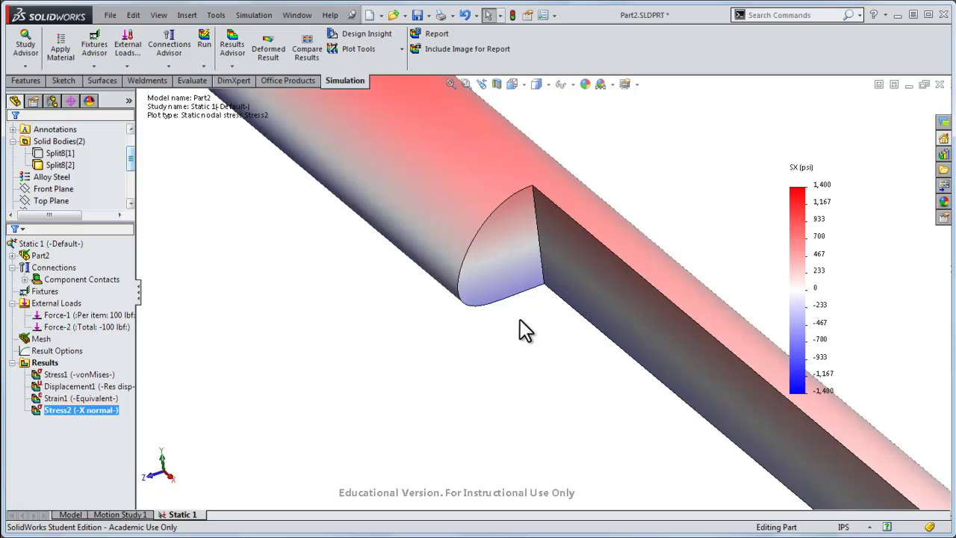
{"action": "middle_click_drag", "start_coordinate": [521, 326], "coordinate": [507, 280]}
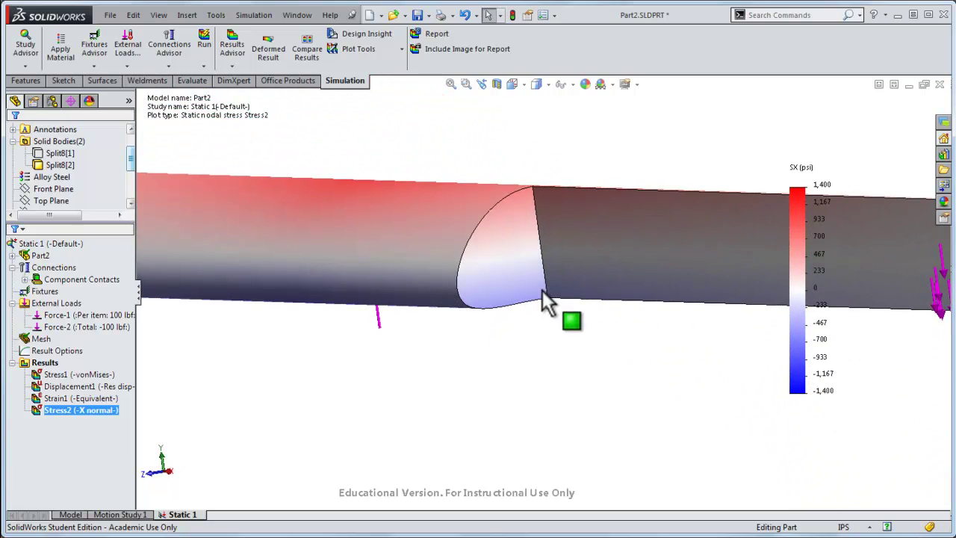